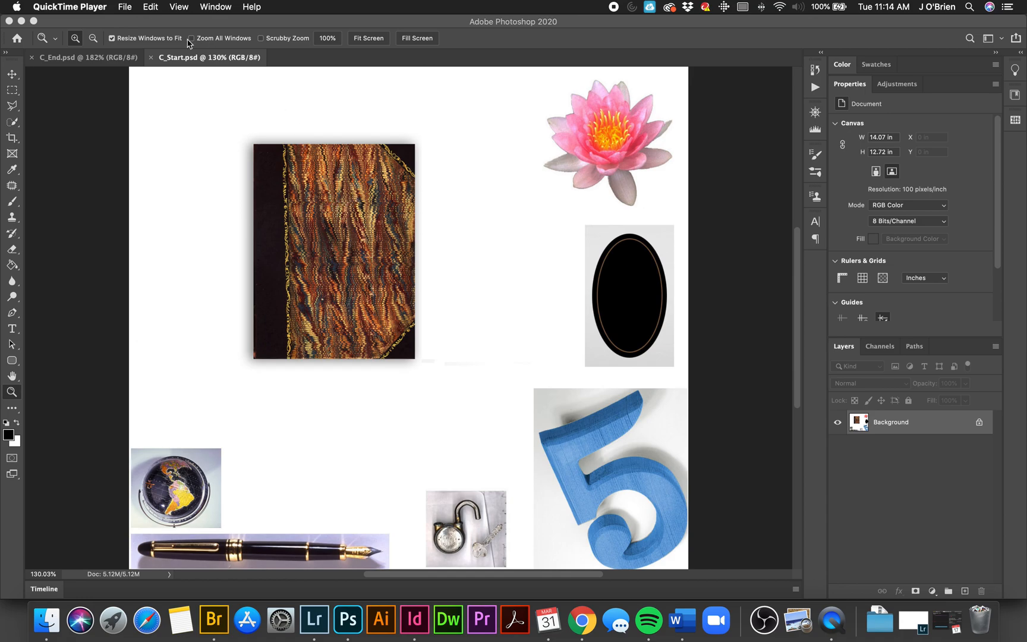
# Step: Examine the finished collage in C_End.psd, and return to C_Start.psd
pyautogui.click(100, 62)
pyautogui.click(100, 59)
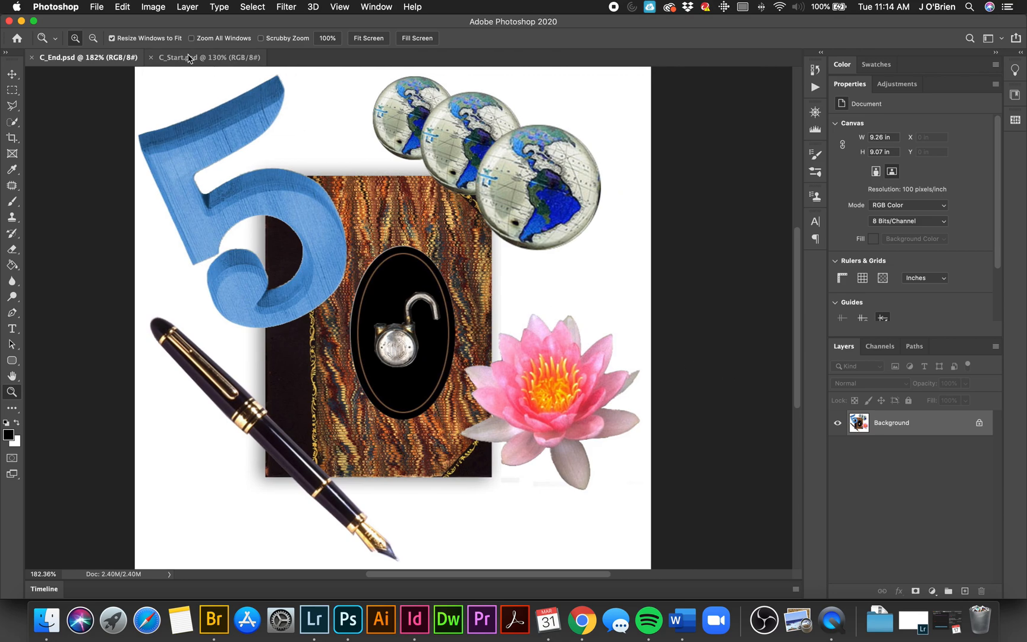
pyautogui.click(188, 59)
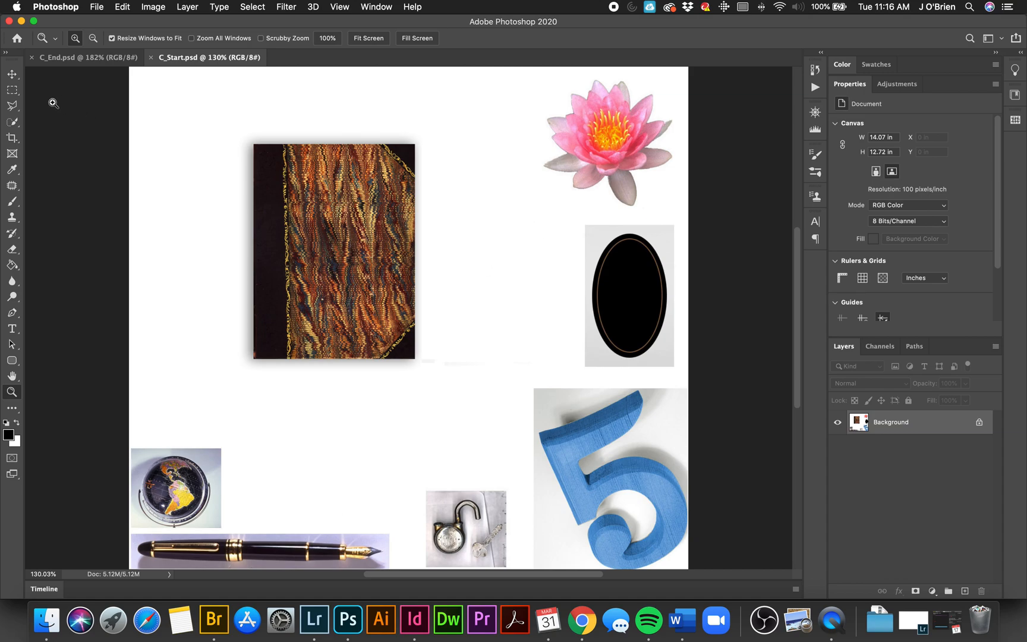
# Step: Draw an elliptical marquee selection on the blank canvas between the book and the oval frame, and deselect it
pyautogui.click(12, 91)
pyautogui.click(12, 92)
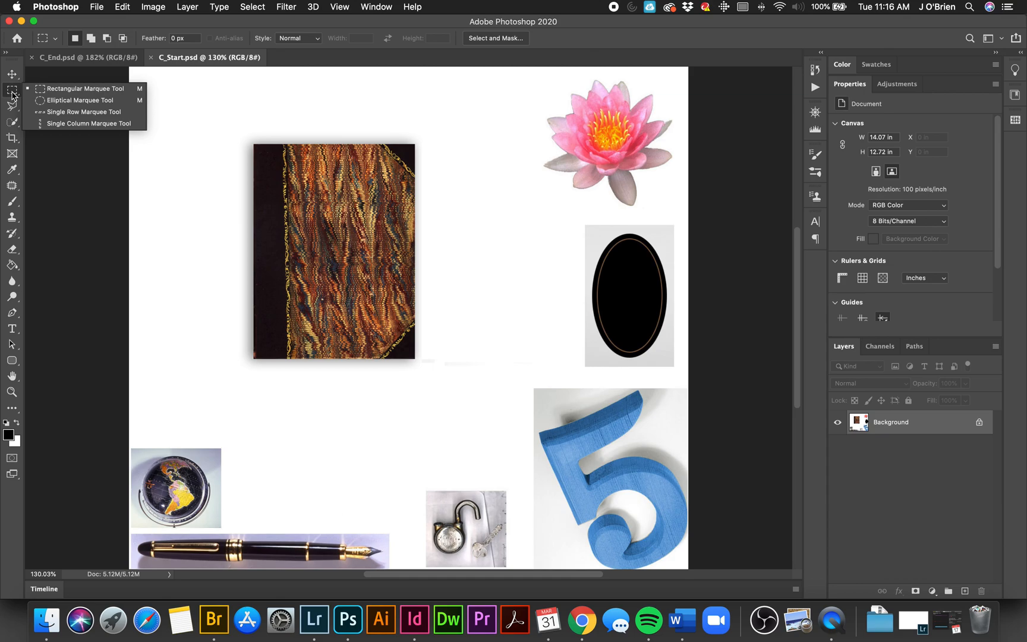
pyautogui.click(92, 102)
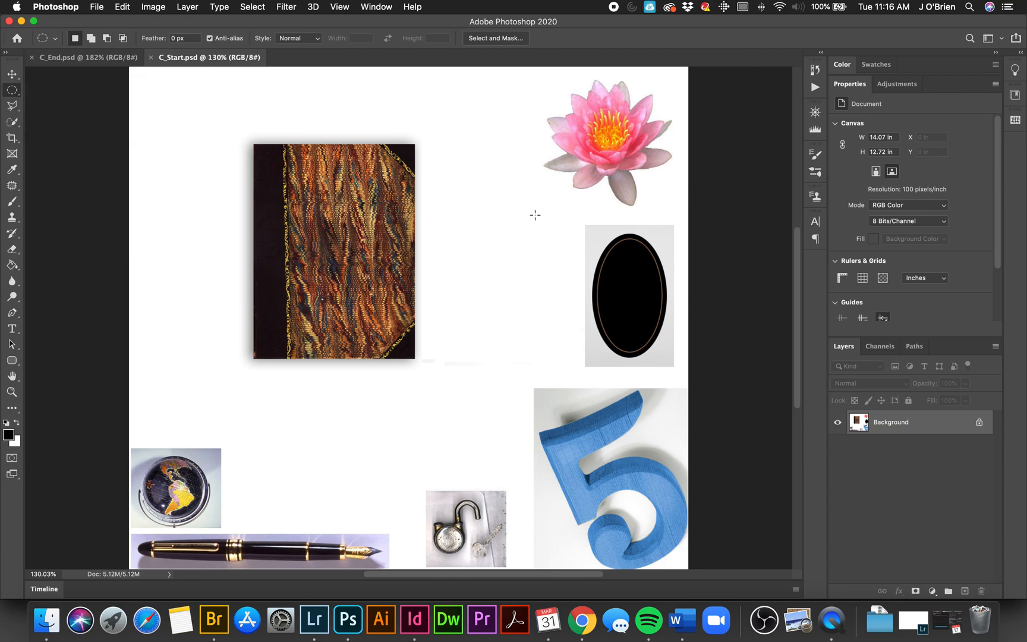
pyautogui.moveTo(469, 210); pyautogui.dragTo(578, 357)
pyautogui.press('super+d')
# Step: Select several small adjoining patches near the tip of the blue 5's upper arm with the Magic Wand at tolerance 10
pyautogui.click(16, 127)
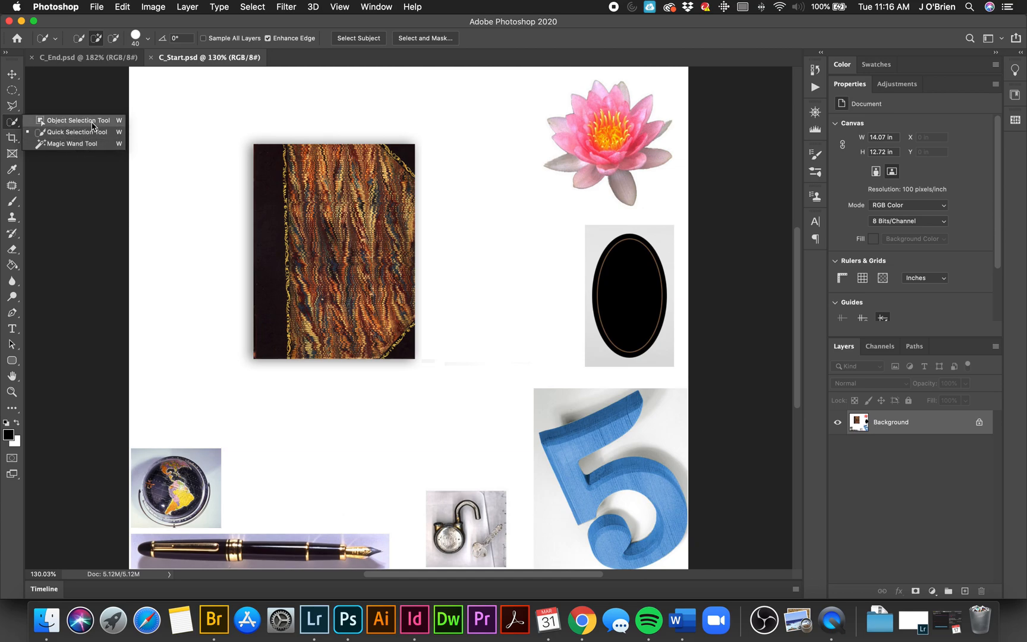
pyautogui.click(63, 136)
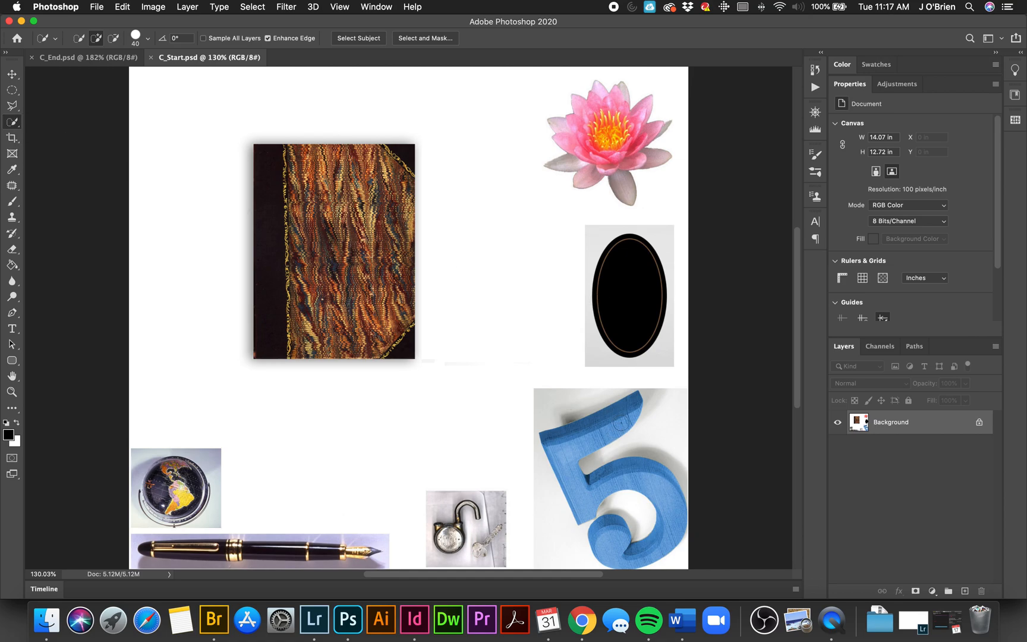
pyautogui.click(13, 126)
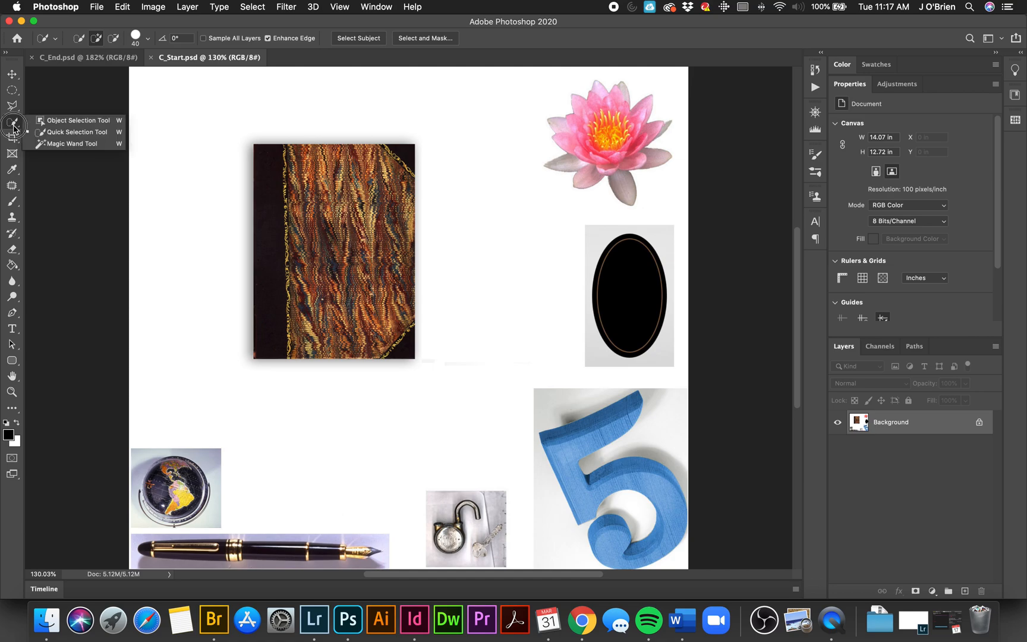
pyautogui.click(66, 144)
pyautogui.press('super+equal')
pyautogui.press('super+equal')
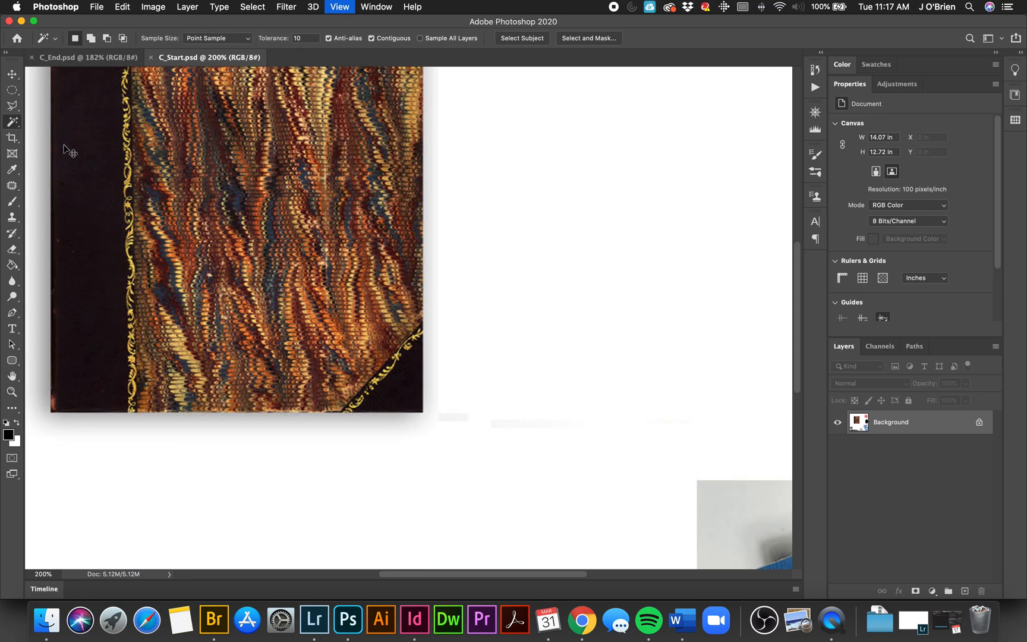
pyautogui.moveTo(658, 343); pyautogui.dragTo(380, 107)
pyautogui.moveTo(567, 324); pyautogui.dragTo(533, 264)
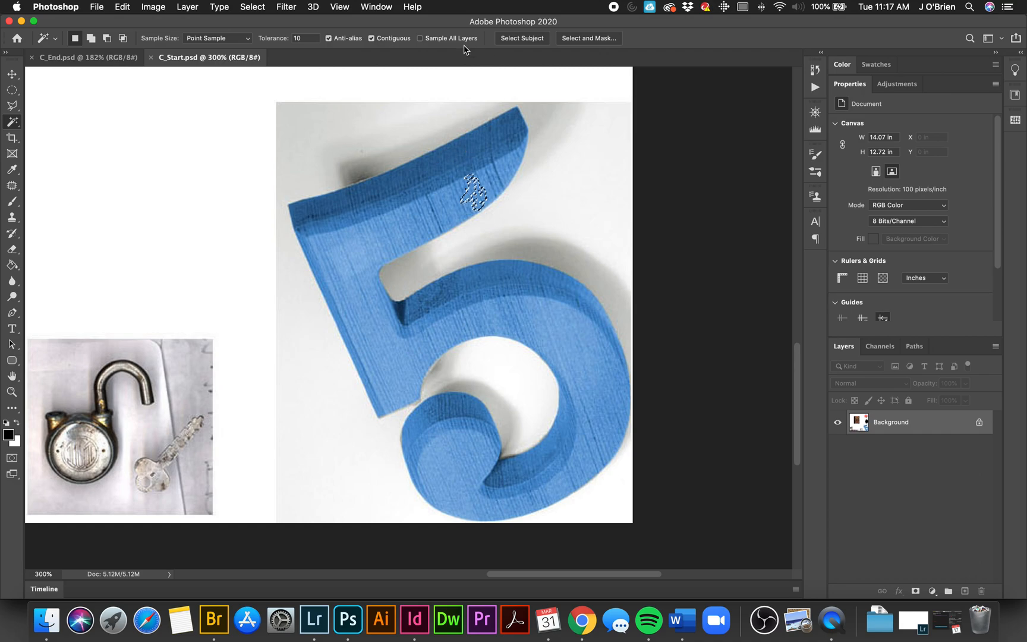
pyautogui.press('shift')
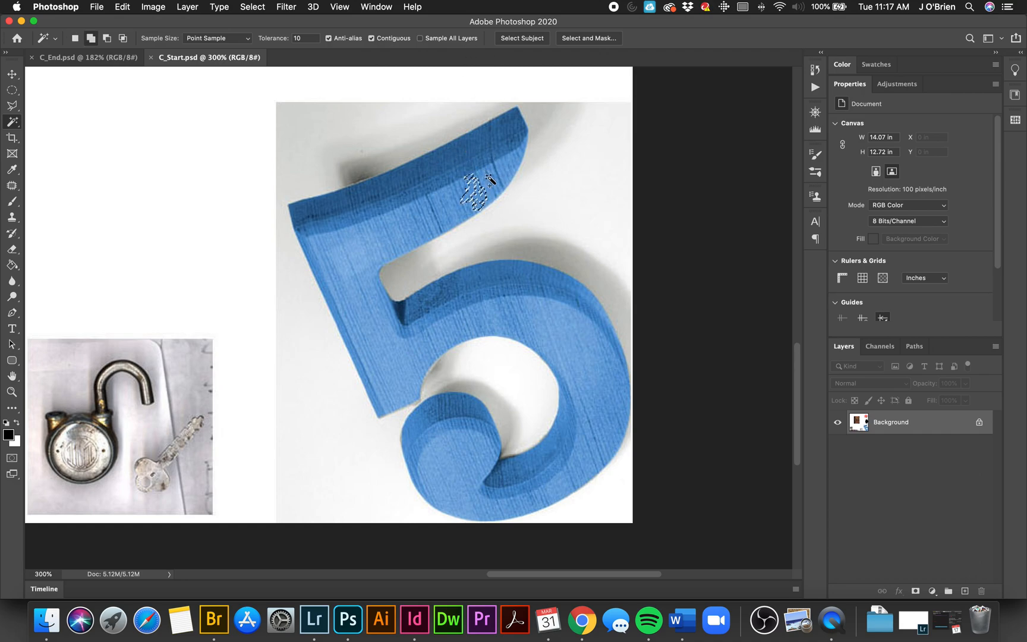
pyautogui.press('shift')
pyautogui.keyDown('shift'); pyautogui.click(491, 176); pyautogui.keyUp('shift')
pyautogui.keyDown('shift'); pyautogui.click(505, 168); pyautogui.keyUp('shift')
# Step: Select the whole blue 5 with the Magic Wand at tolerance 32, adding its remaining areas to the selection, and deselect it
pyautogui.click(302, 38)
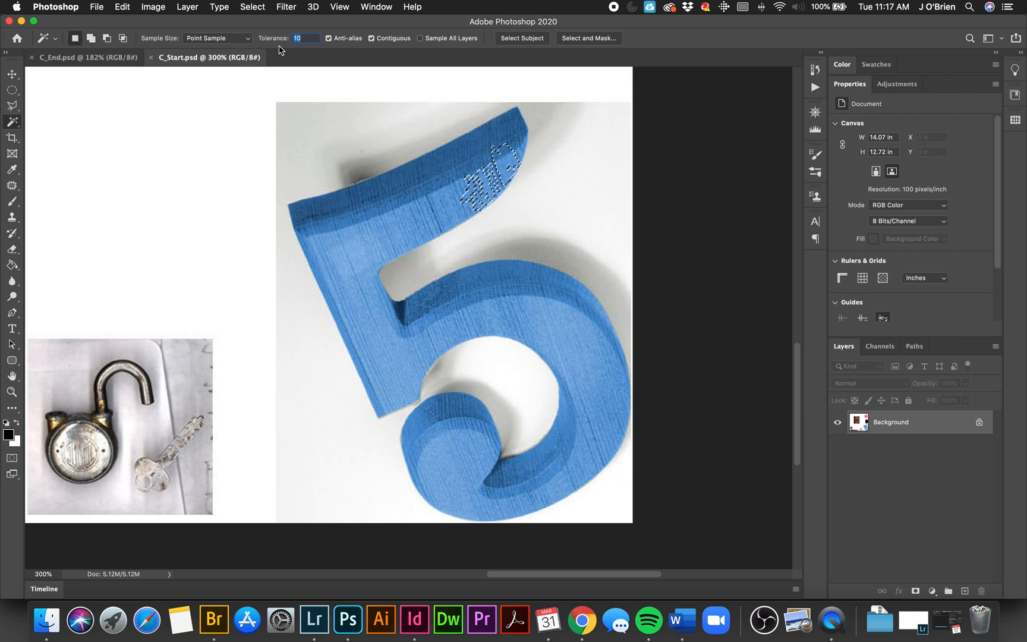
pyautogui.write('32')
pyautogui.press('Return')
pyautogui.click(474, 173)
pyautogui.click(347, 256)
pyautogui.click(435, 294)
pyautogui.click(469, 416)
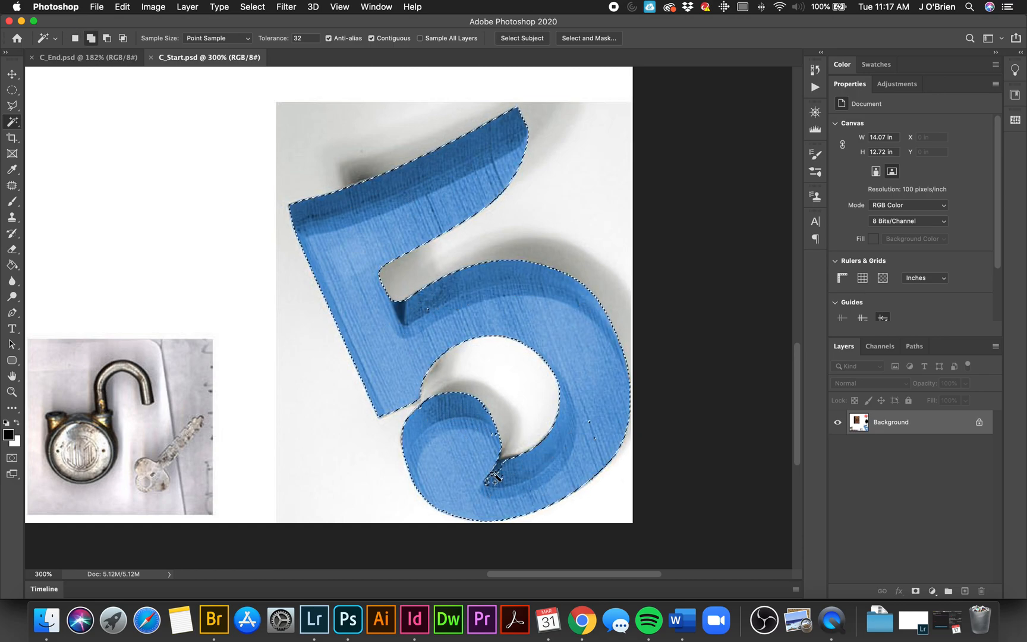
pyautogui.keyDown('shift'); pyautogui.click(596, 441); pyautogui.keyUp('shift')
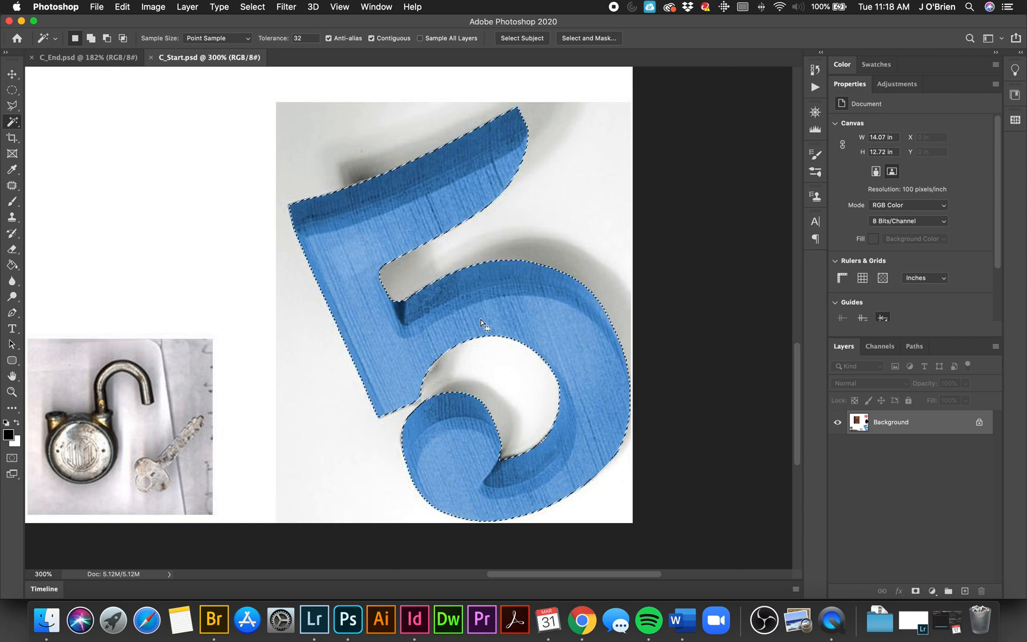
pyautogui.press('super+d')
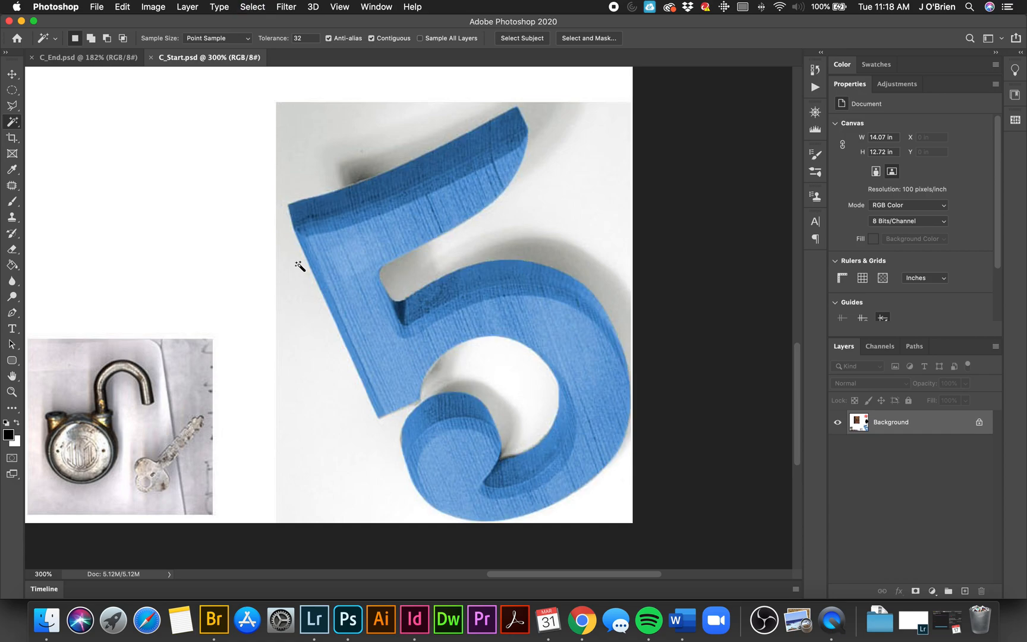
# Step: Build a cross-shaped selection on the blank area beside the book by adding a tall rectangular marquee to a wide one
pyautogui.moveTo(360, 274); pyautogui.dragTo(616, 538)
pyautogui.scroll(6, 591, 508)
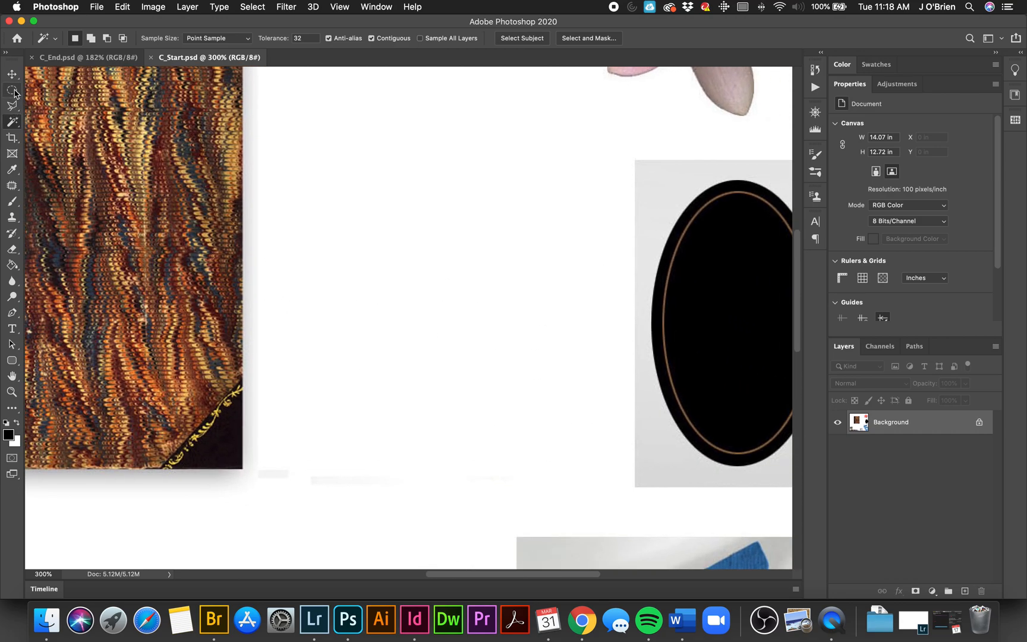
pyautogui.moveTo(14, 92); pyautogui.dragTo(53, 77)
pyautogui.moveTo(313, 150); pyautogui.dragTo(535, 409)
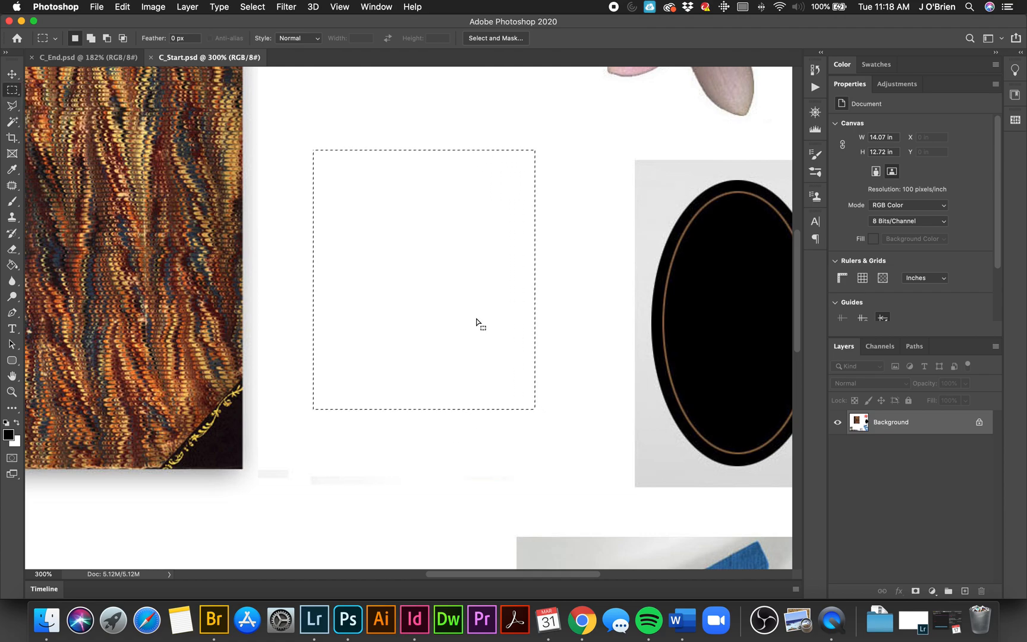
pyautogui.moveTo(287, 232); pyautogui.dragTo(597, 313)
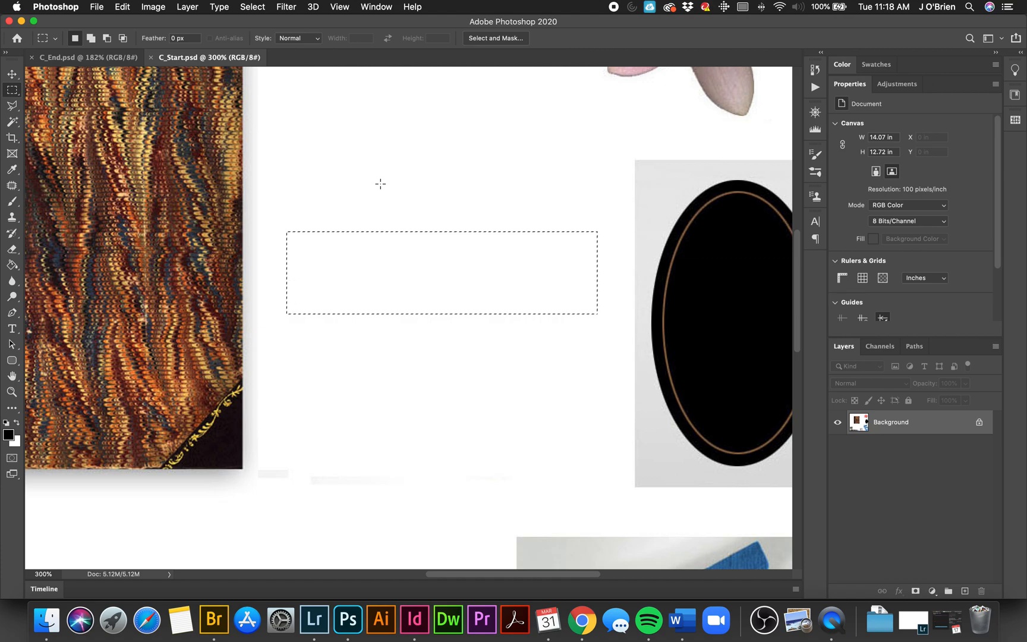
pyautogui.press('shift')
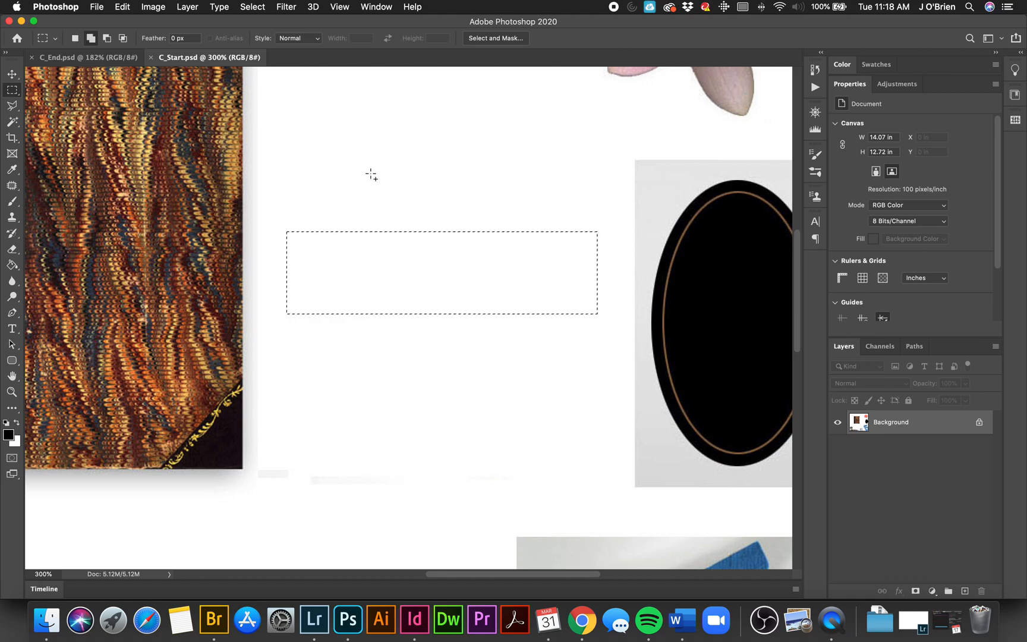
pyautogui.moveTo(356, 149); pyautogui.dragTo(536, 416)
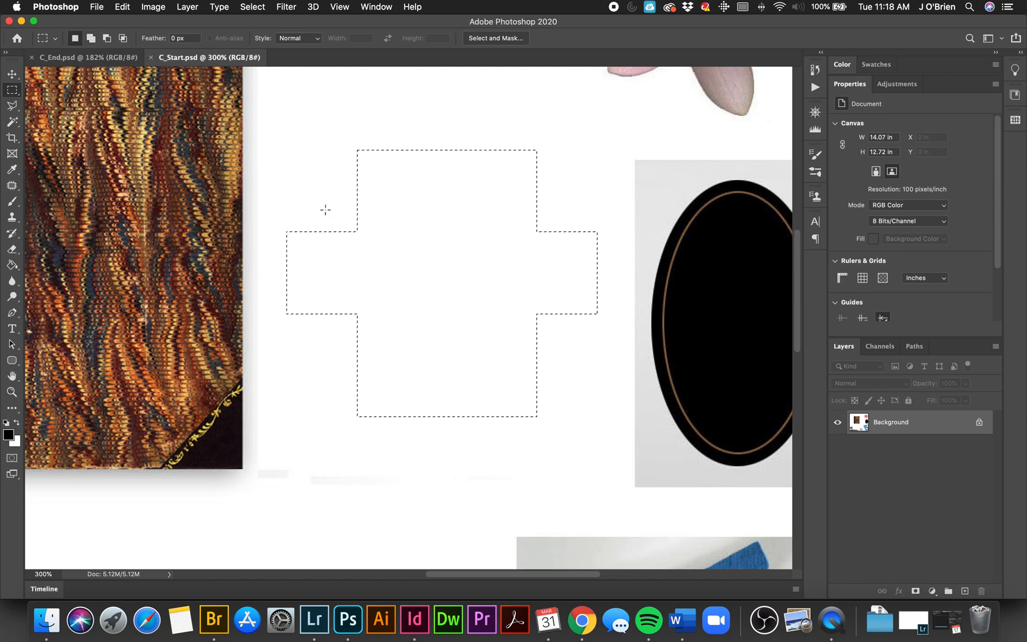
# Step: Subtract a small rectangle from the middle of the cross-shaped selection, and deselect everything
pyautogui.press('alt')
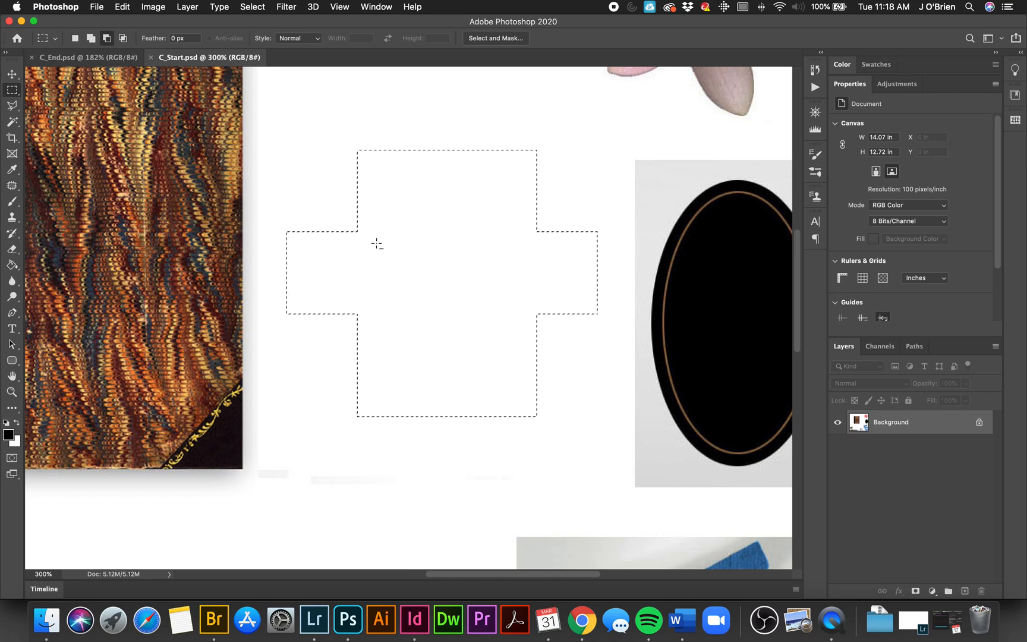
pyautogui.moveTo(515, 298); pyautogui.dragTo(516, 298)
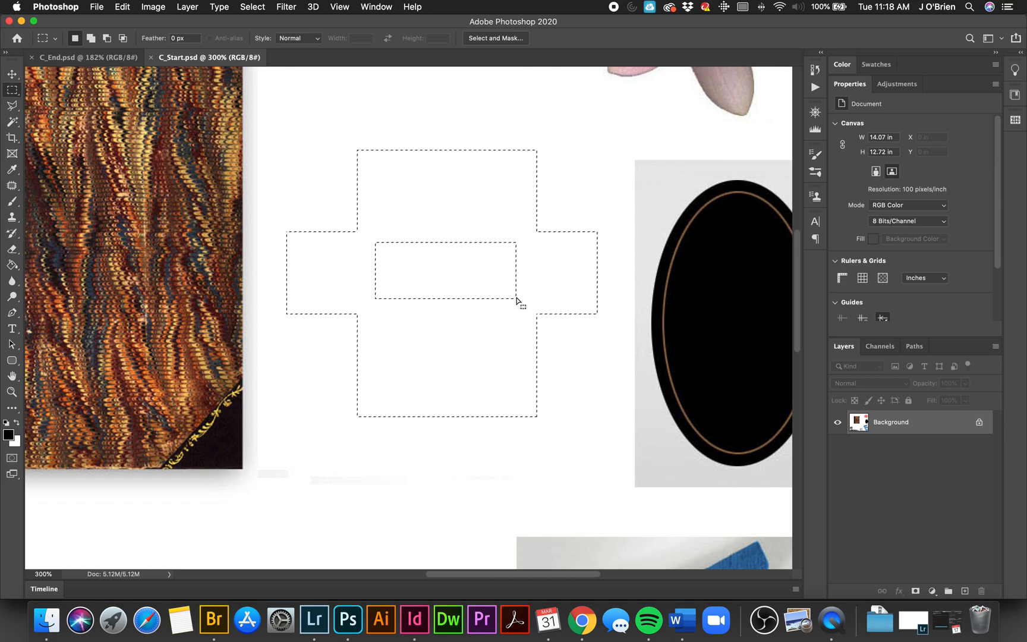
pyautogui.click(516, 297)
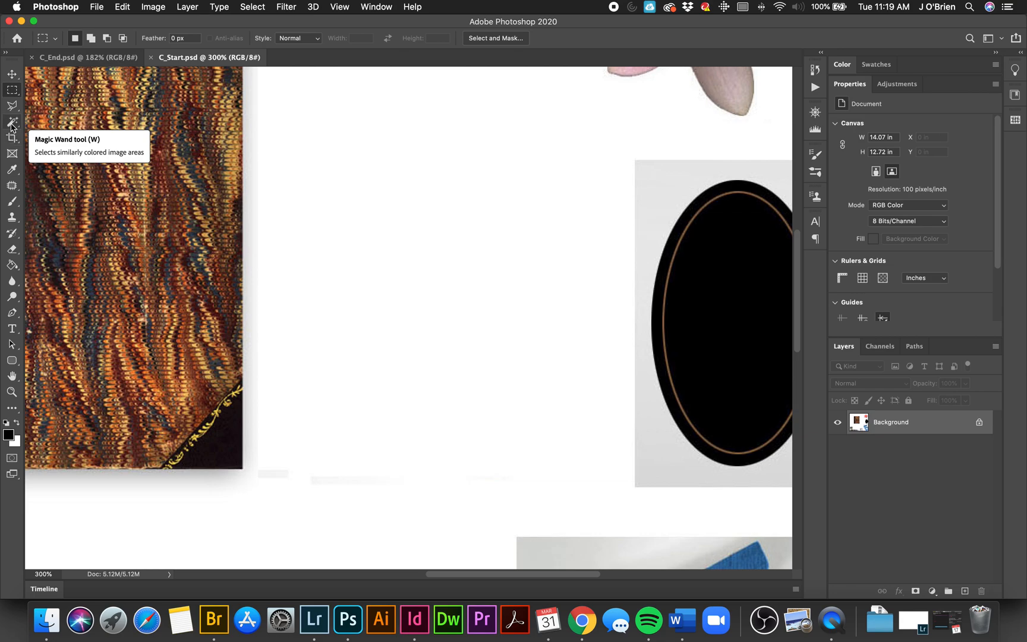
# Step: Select the blue 5 with the Quick Selection tool, and subtract the white background inside its lower loop
pyautogui.click(12, 126)
pyautogui.click(71, 132)
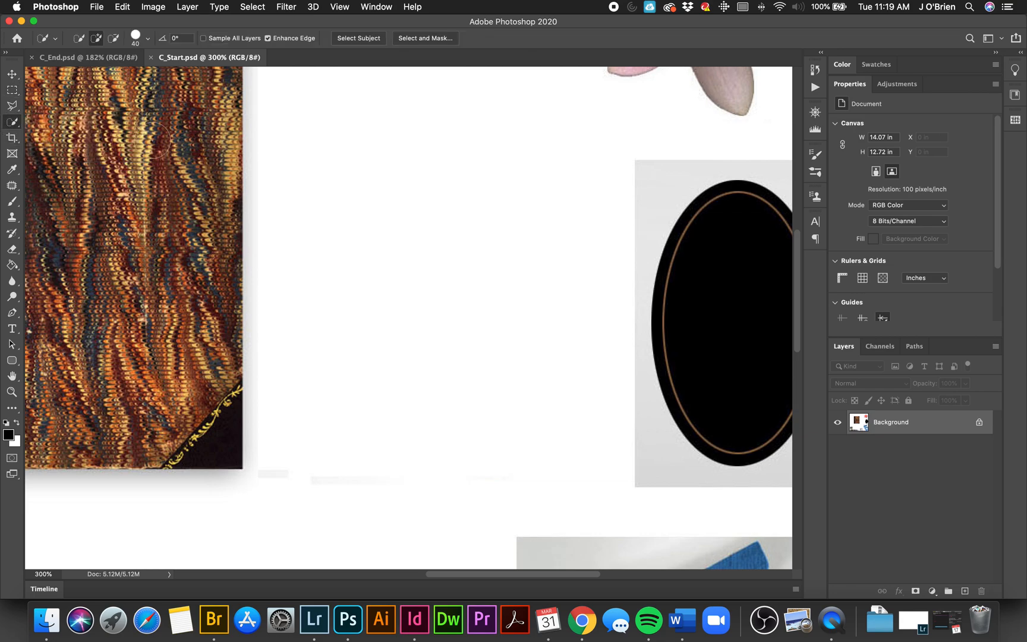
pyautogui.moveTo(493, 291); pyautogui.dragTo(149, 117)
pyautogui.moveTo(331, 320); pyautogui.dragTo(365, 223)
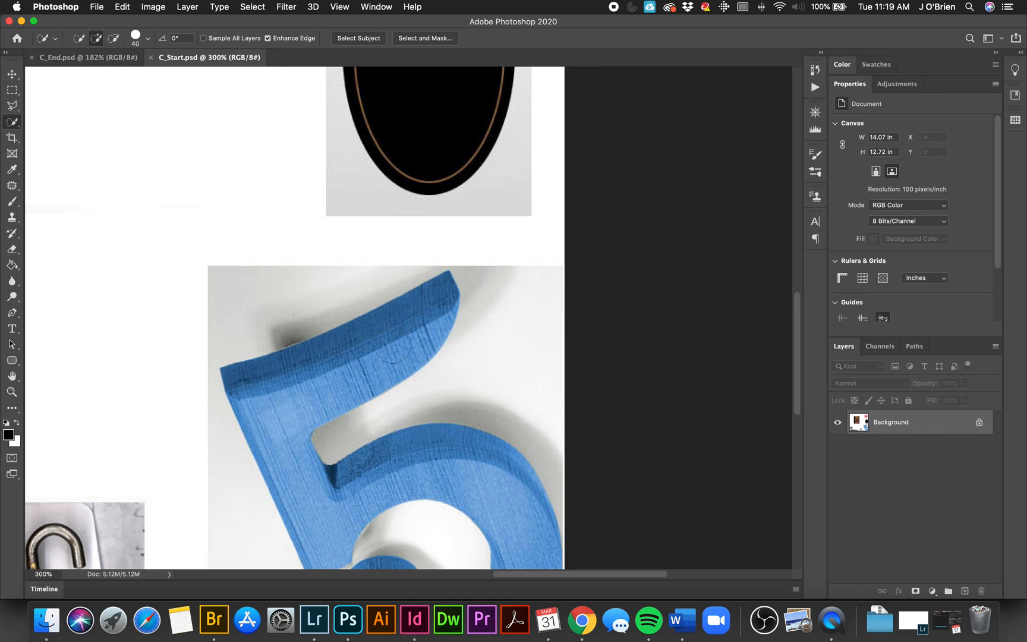
pyautogui.moveTo(404, 330)
pyautogui.mouseDown()
pyautogui.moveTo(403, 339)
pyautogui.moveTo(438, 187)
pyautogui.mouseUp()
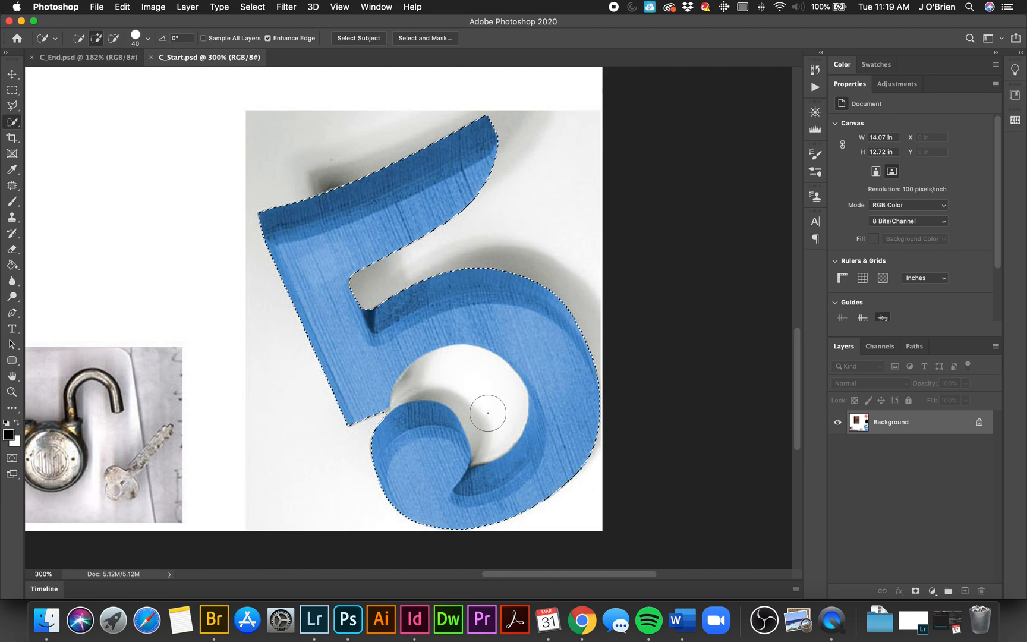
pyautogui.press('alt')
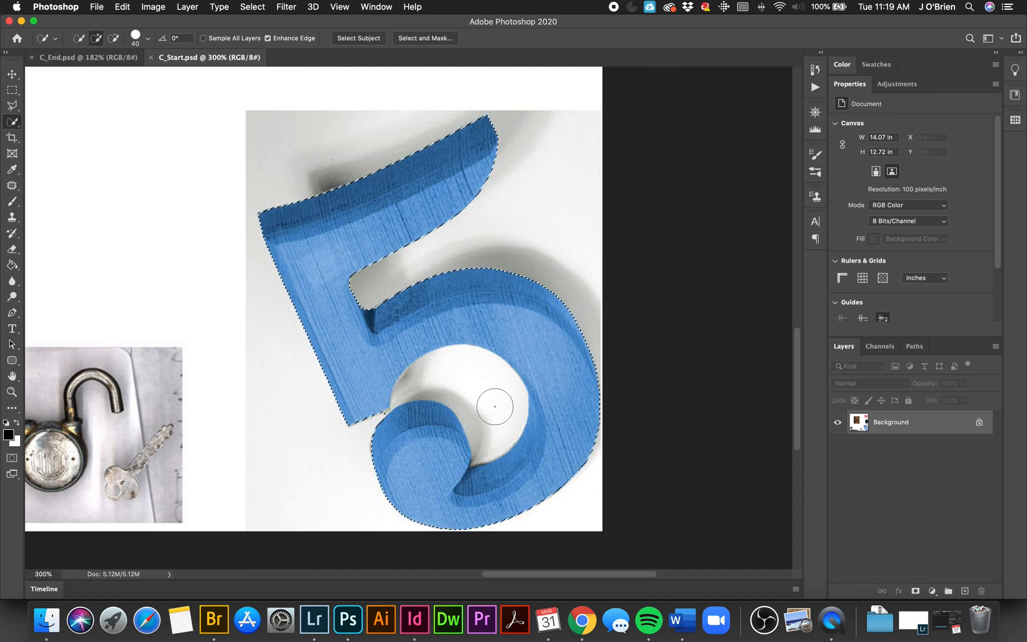
pyautogui.press('alt')
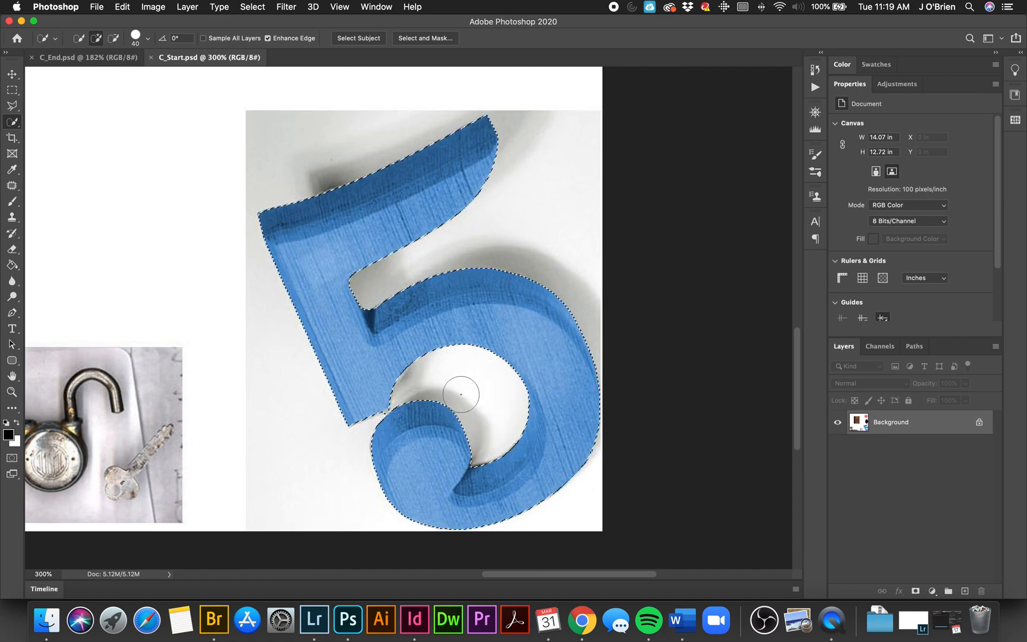
# Step: Reduce the Quick Selection brush size to 6, subtract the narrow gap at the loop's opening from the 5's selection, and deselect
pyautogui.press('[')
pyautogui.press('[')
pyautogui.press('[')
pyautogui.press('[')
pyautogui.press('[')
pyautogui.press('[')
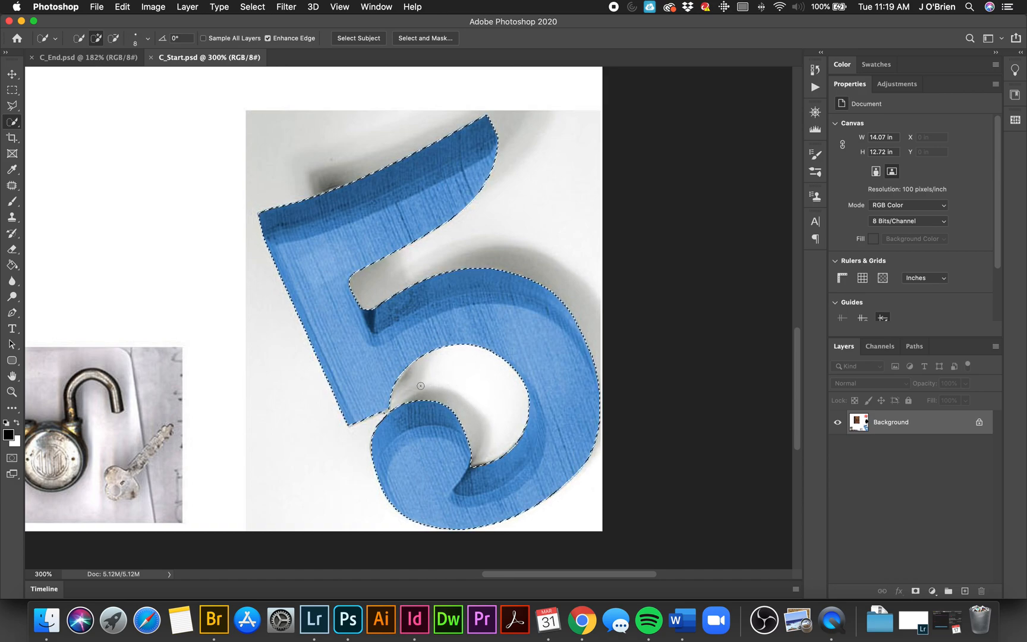
pyautogui.click(148, 40)
pyautogui.click(148, 41)
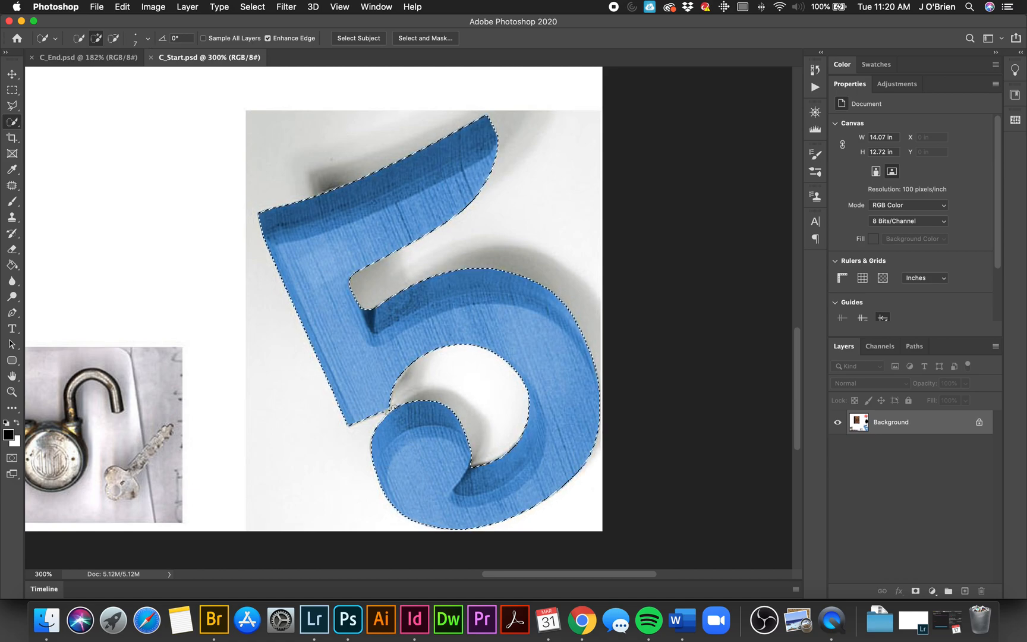
pyautogui.press('alt')
pyautogui.keyDown('alt'); pyautogui.click(390, 410); pyautogui.keyUp('alt')
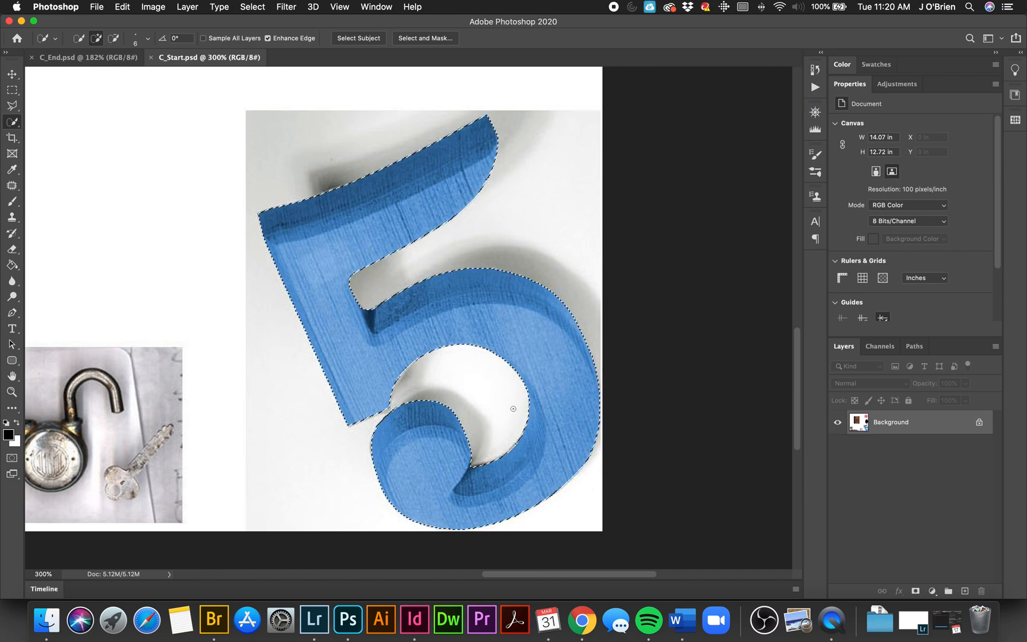
pyautogui.scroll(-5, 513, 408)
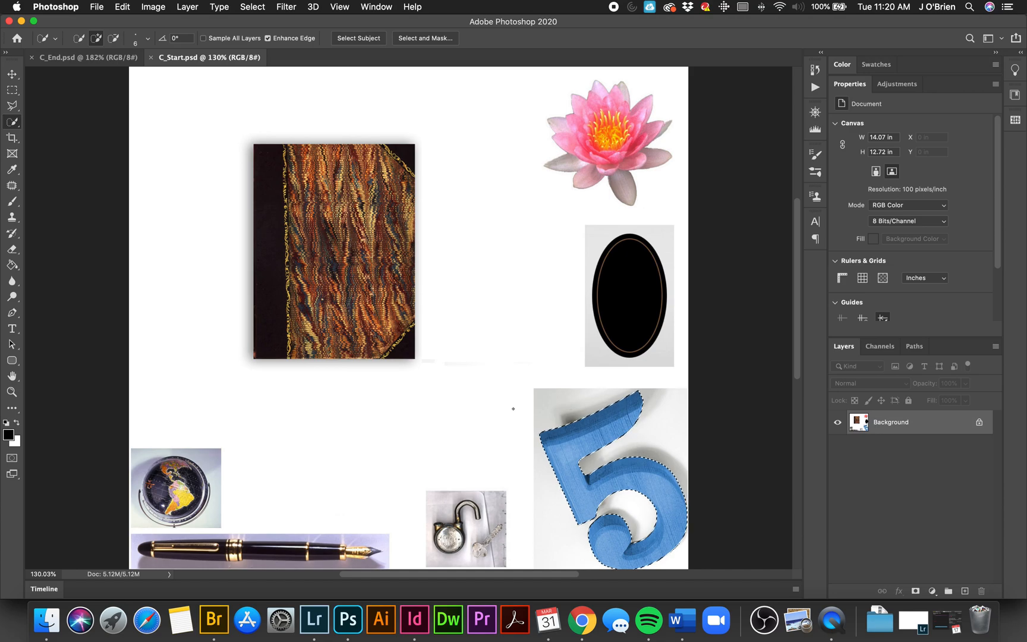
pyautogui.press('super+d')
pyautogui.scroll(-4, 513, 409)
pyautogui.hscroll(3, 513, 409)
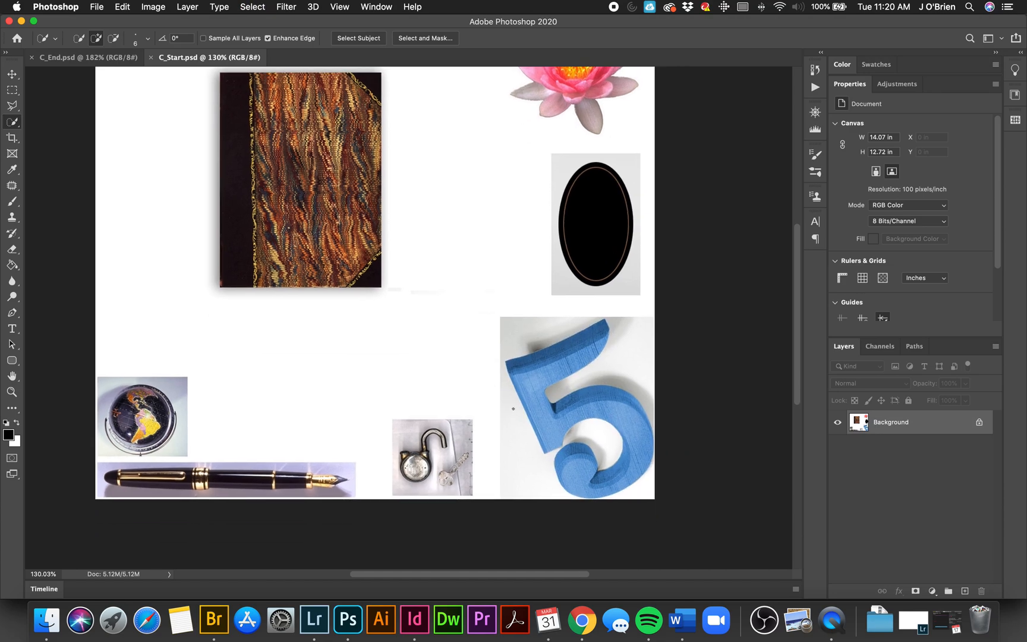
pyautogui.scroll(4, 500, 339)
pyautogui.hscroll(-3, 500, 340)
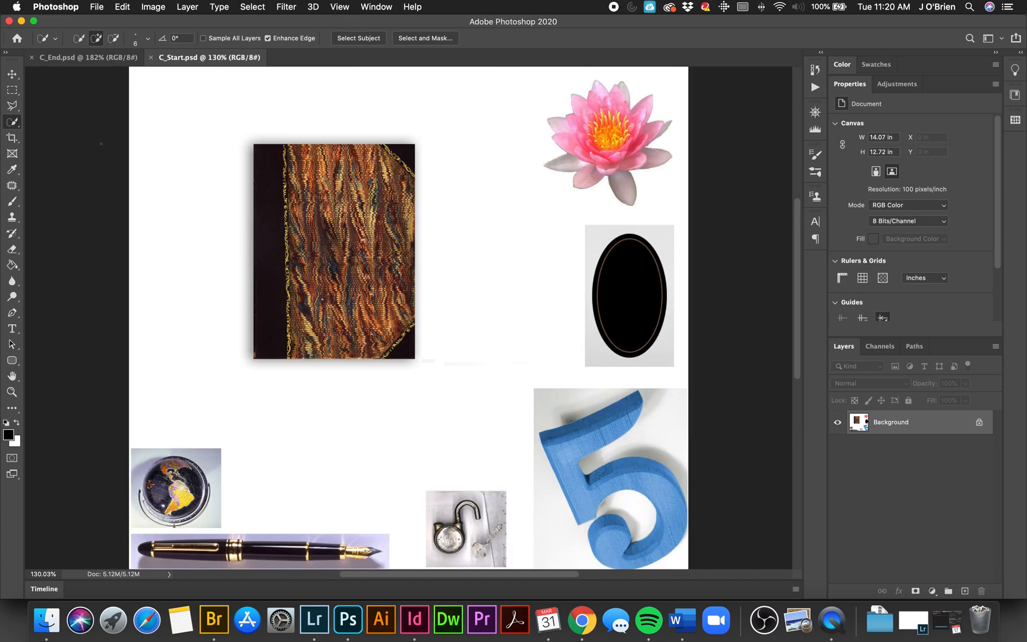
pyautogui.click(12, 123)
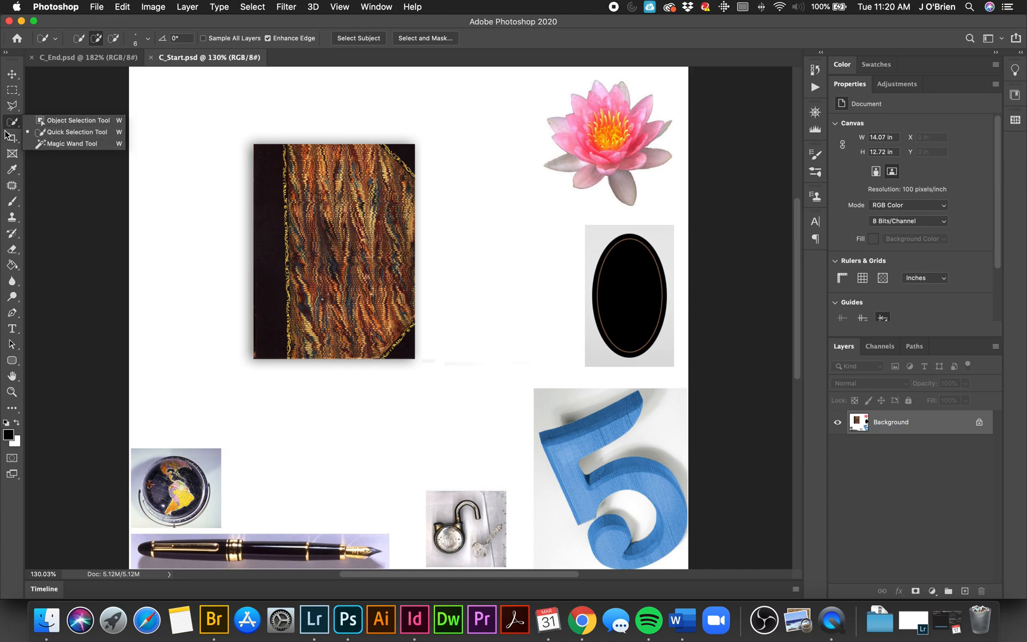
pyautogui.click(18, 93)
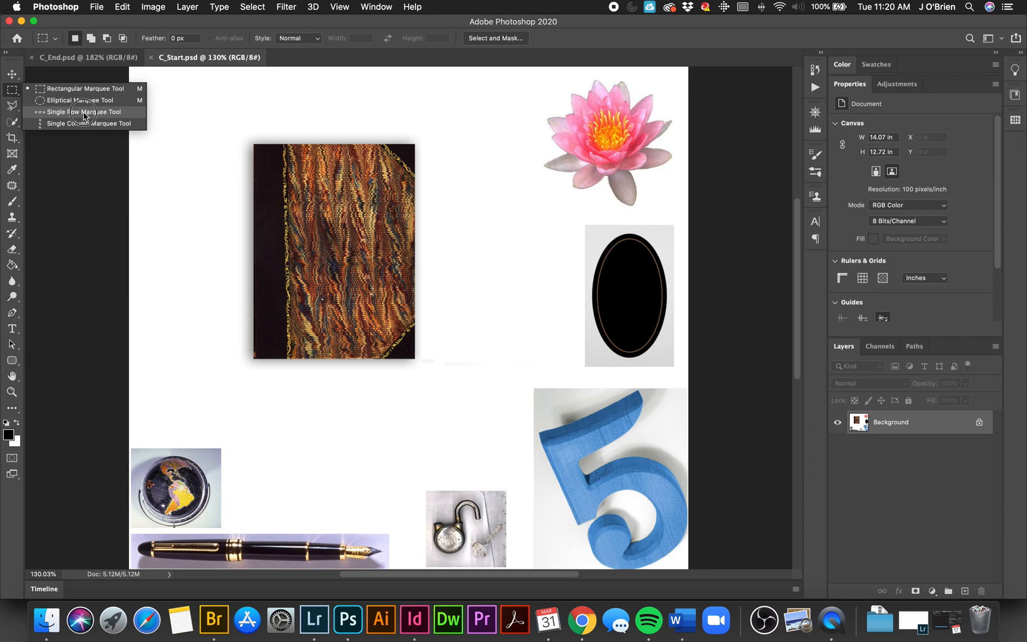
pyautogui.click(77, 89)
pyautogui.click(13, 122)
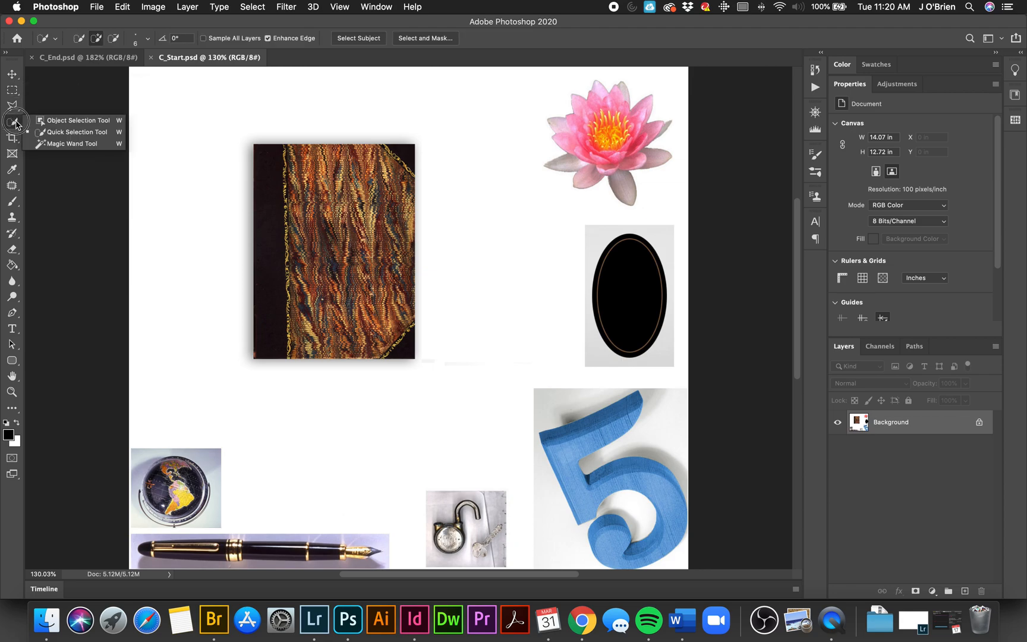
pyautogui.click(17, 122)
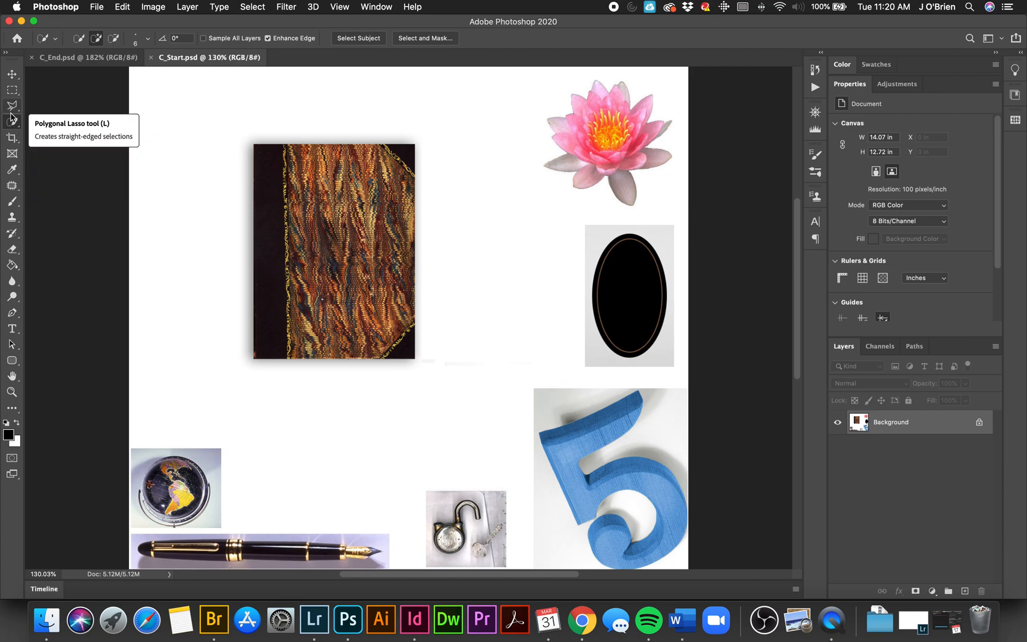
pyautogui.click(265, 8)
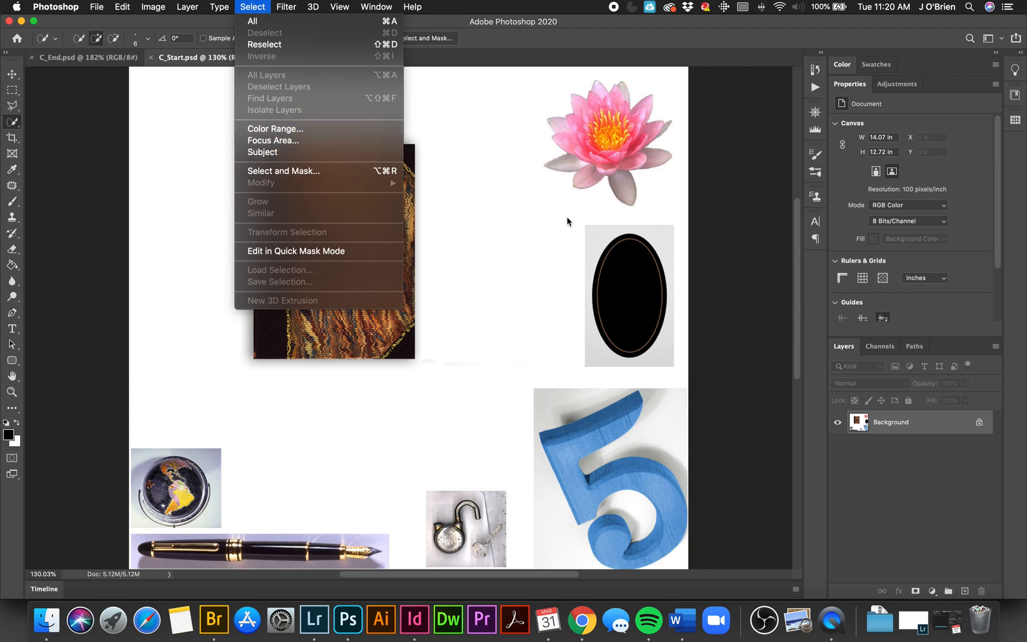
pyautogui.click(11, 77)
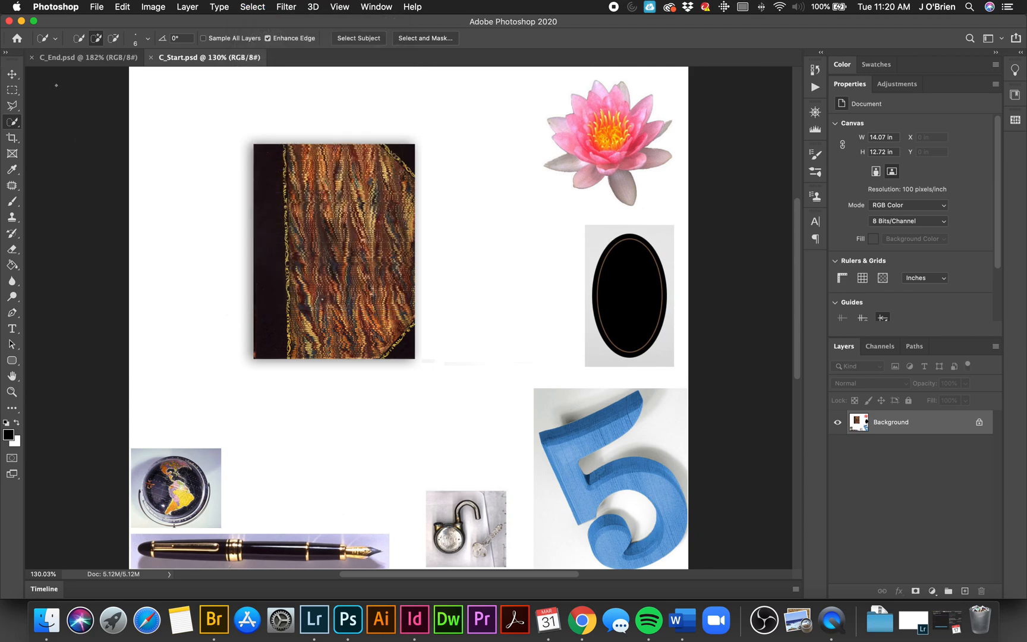
pyautogui.click(12, 74)
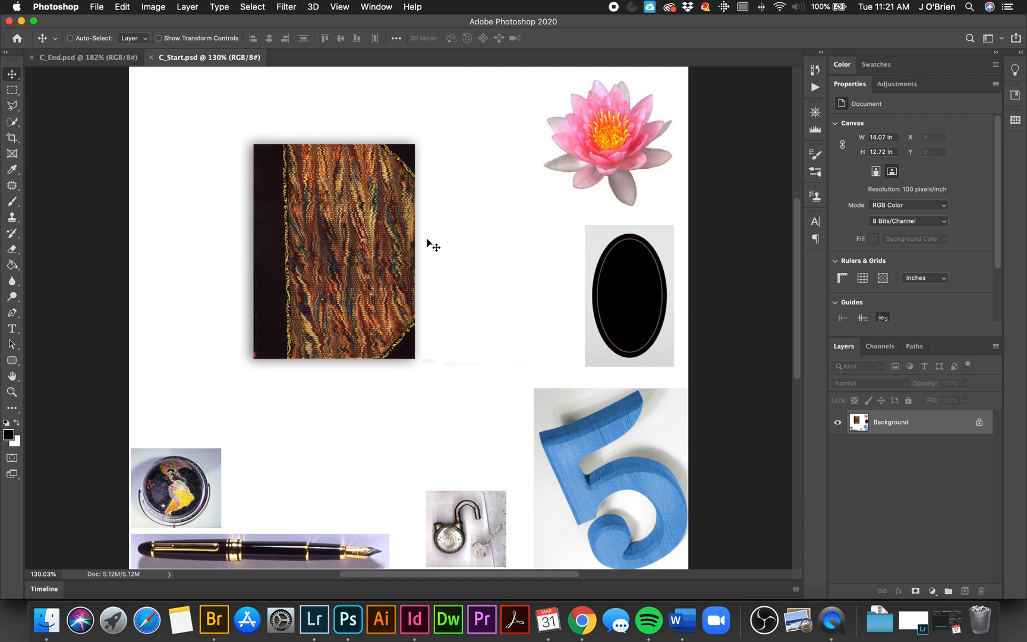
# Step: Draw an elliptical marquee selection roughly around the black oval, working on a magnified view of it
pyautogui.click(12, 92)
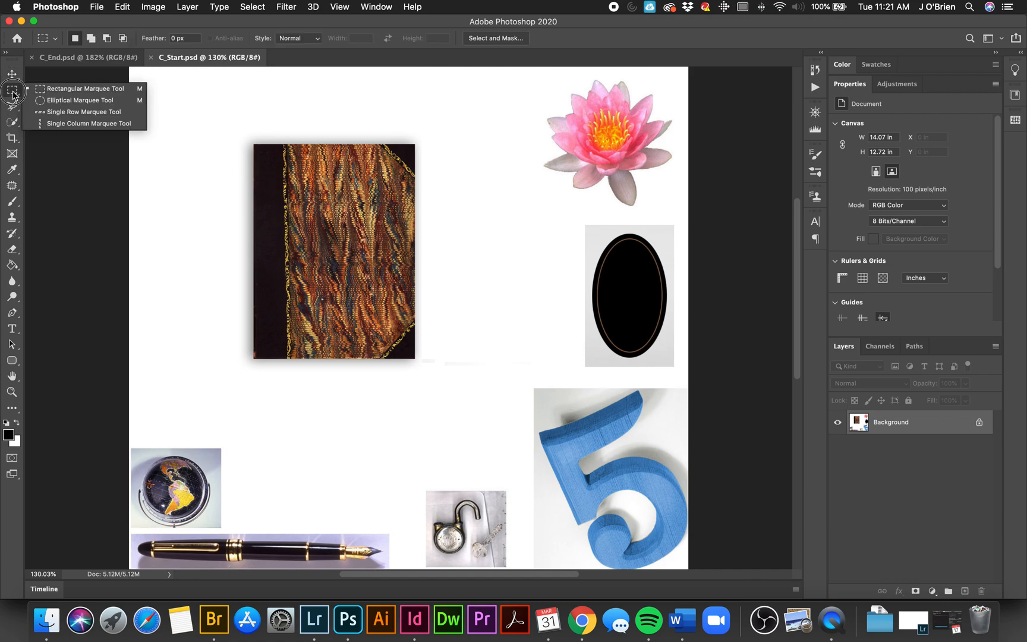
pyautogui.click(42, 100)
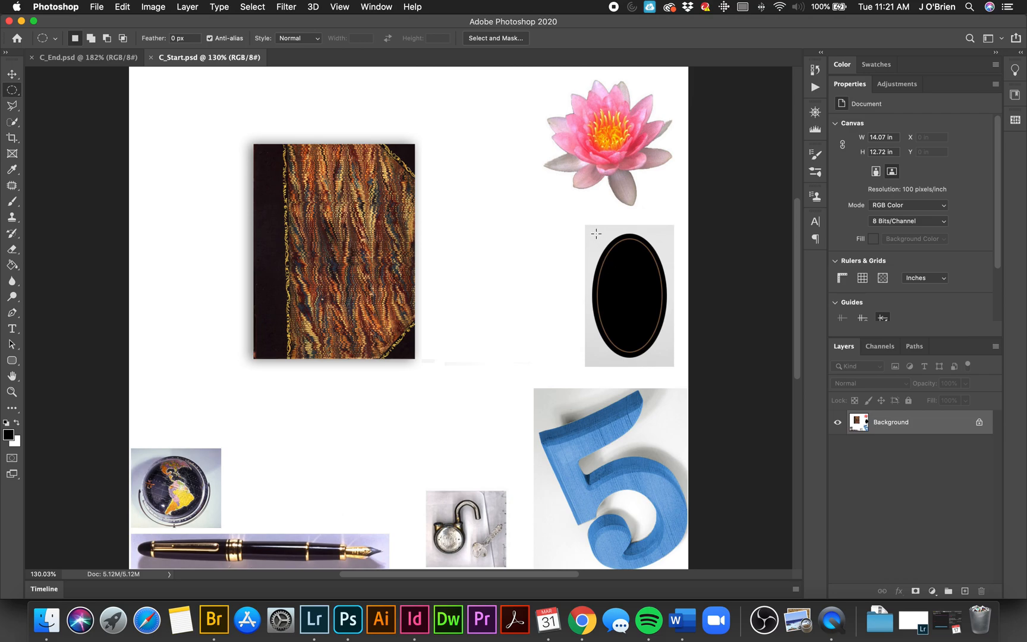
pyautogui.press('super+equal')
pyautogui.press('super+equal')
pyautogui.press('super+equal')
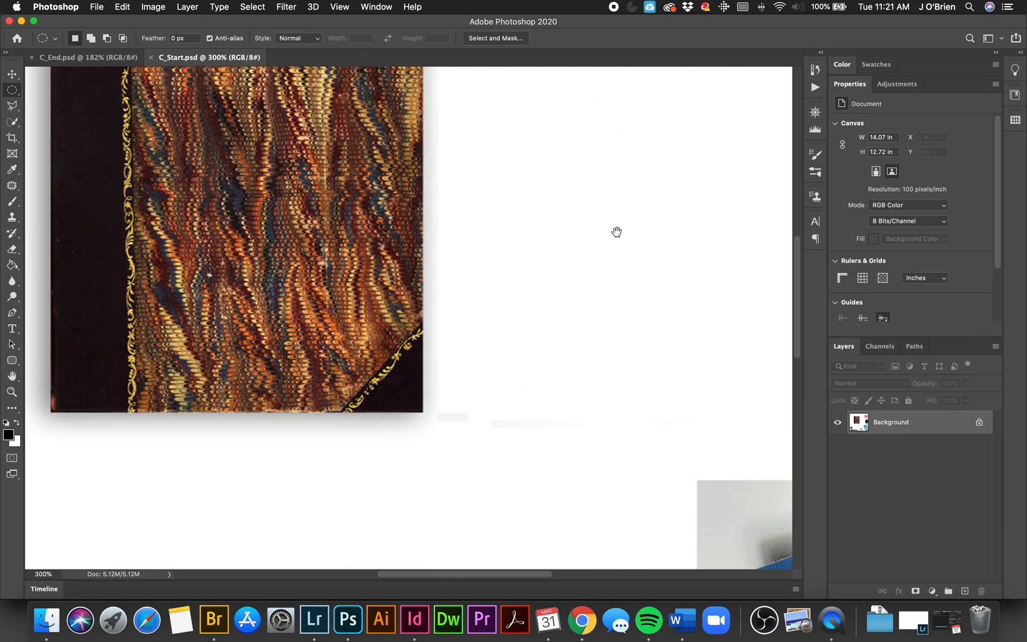
pyautogui.moveTo(614, 232); pyautogui.dragTo(322, 238)
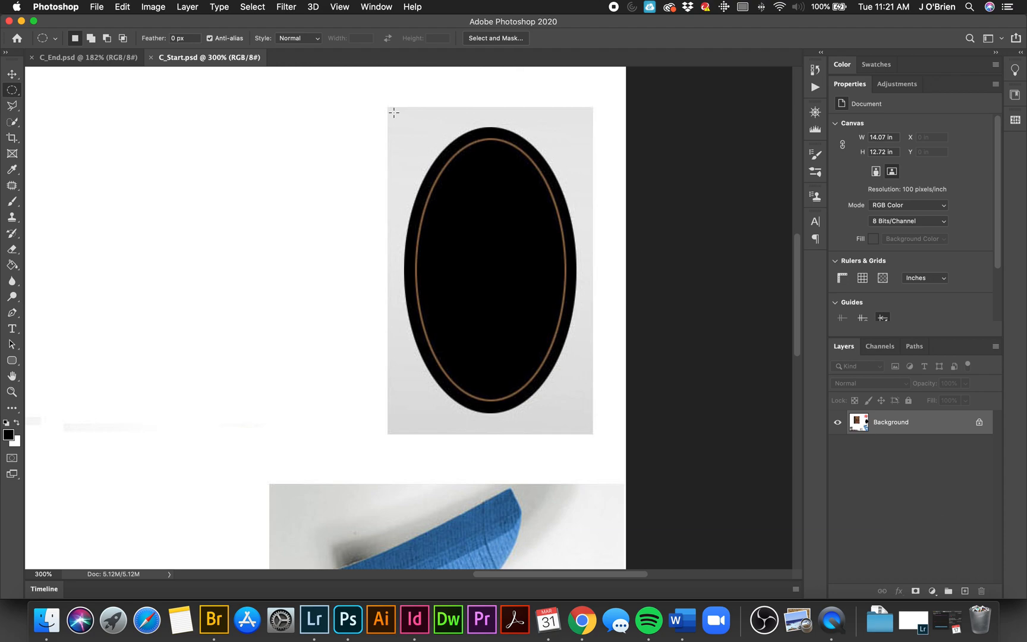
pyautogui.moveTo(393, 112); pyautogui.dragTo(580, 414)
pyautogui.moveTo(571, 414); pyautogui.dragTo(406, 126)
pyautogui.moveTo(414, 409); pyautogui.dragTo(574, 127)
pyautogui.moveTo(573, 404); pyautogui.dragTo(411, 117)
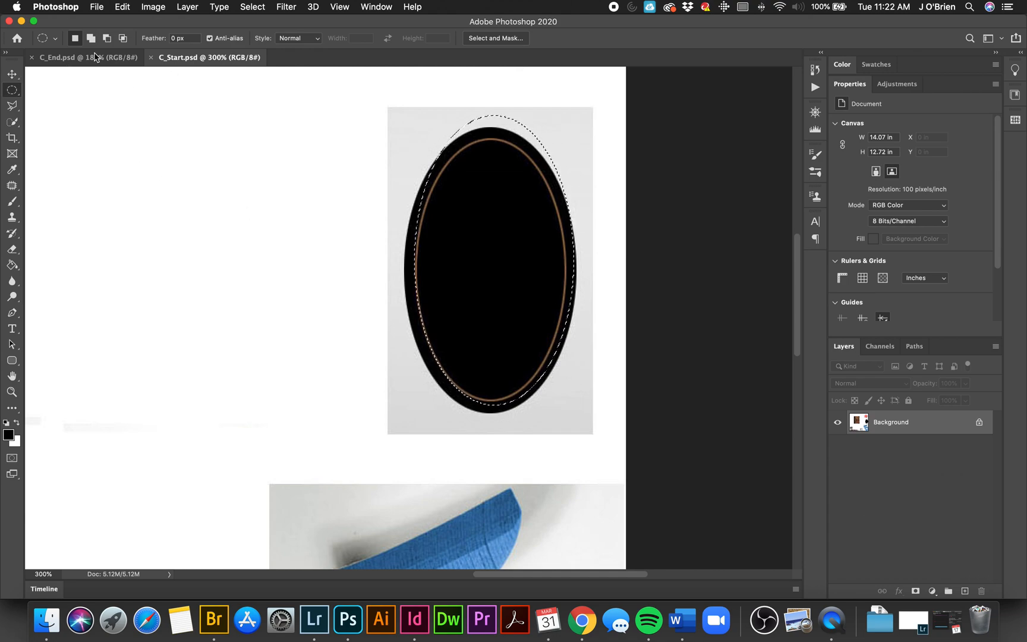
# Step: Transform the elliptical selection to about 108.85% width and 98.85% height so it fits the black oval's outer edge
pyautogui.click(248, 8)
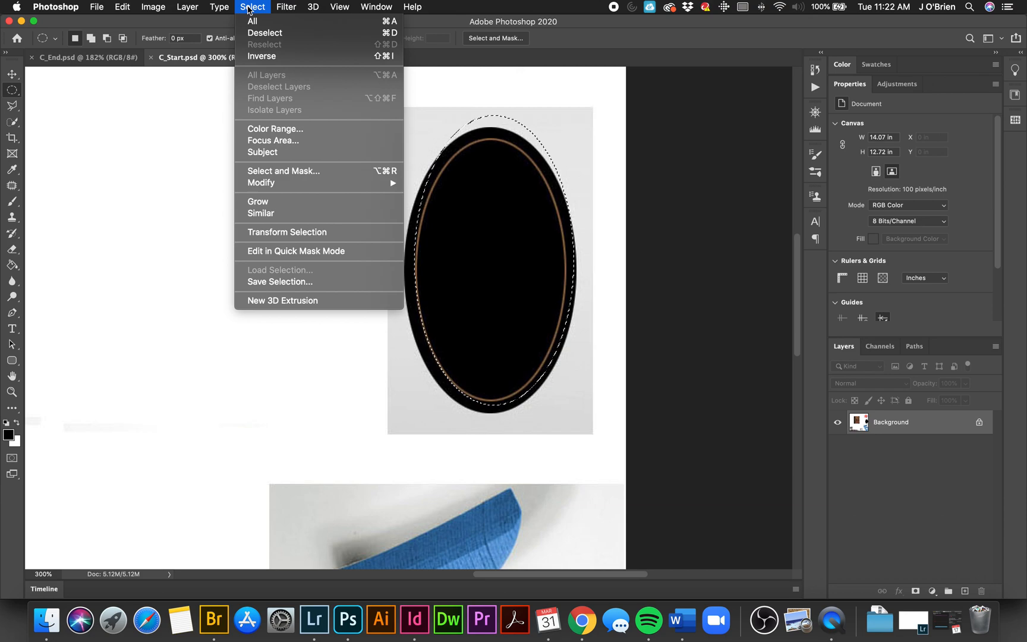
pyautogui.click(306, 235)
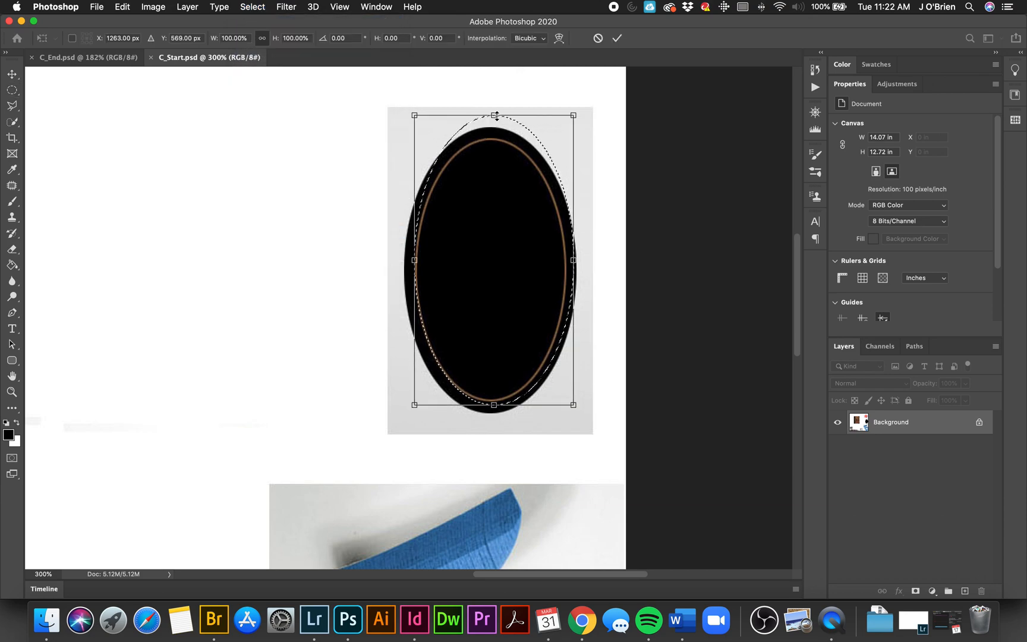
pyautogui.moveTo(494, 115); pyautogui.dragTo(489, 143)
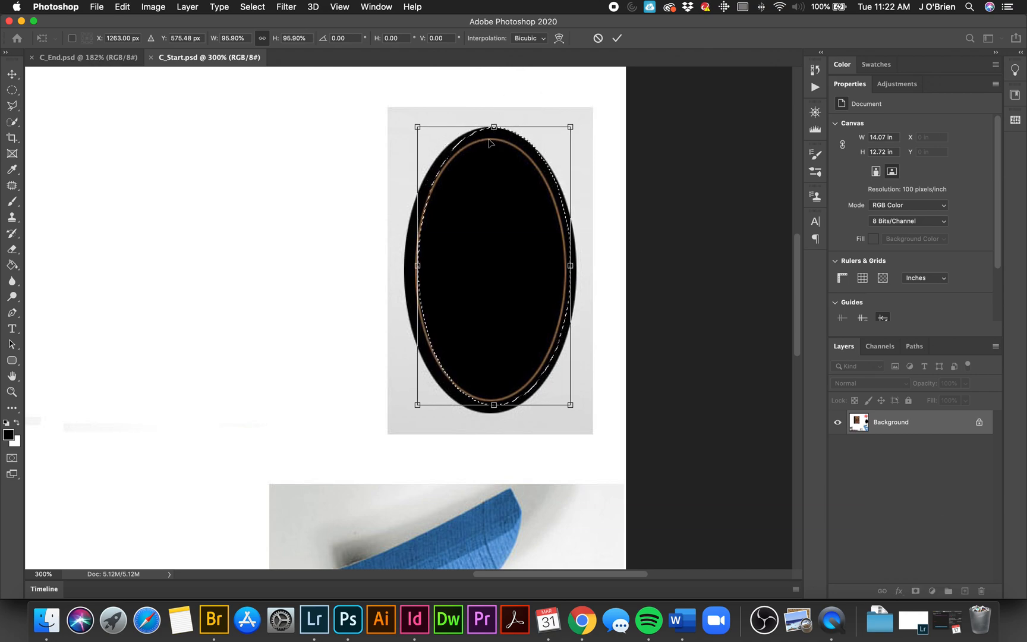
pyautogui.moveTo(417, 266); pyautogui.dragTo(404, 267)
pyautogui.moveTo(570, 265); pyautogui.dragTo(576, 266)
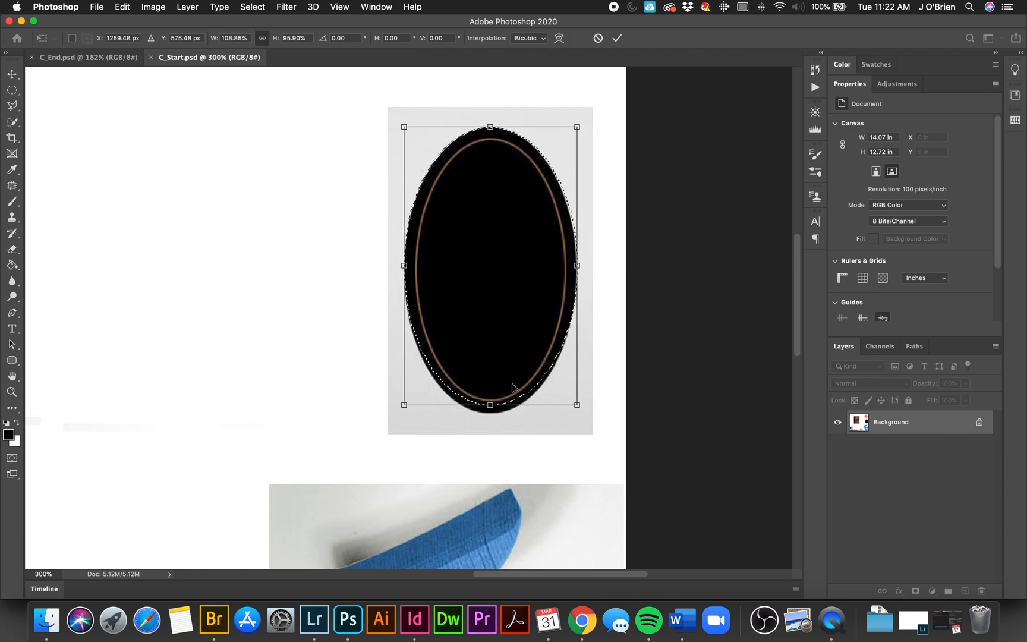
pyautogui.moveTo(490, 405); pyautogui.dragTo(498, 412)
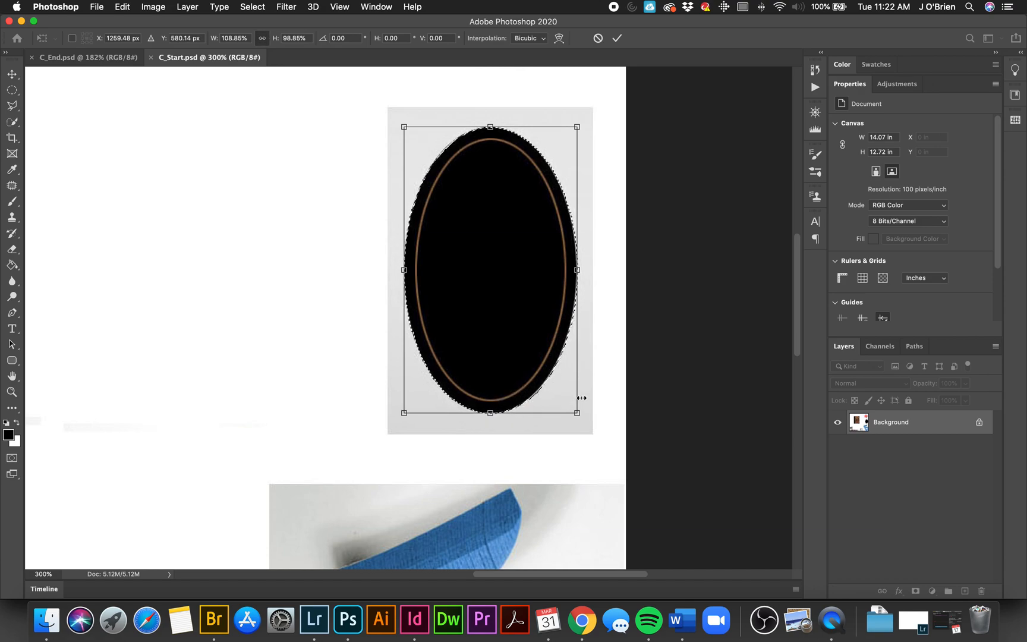
pyautogui.press('Return')
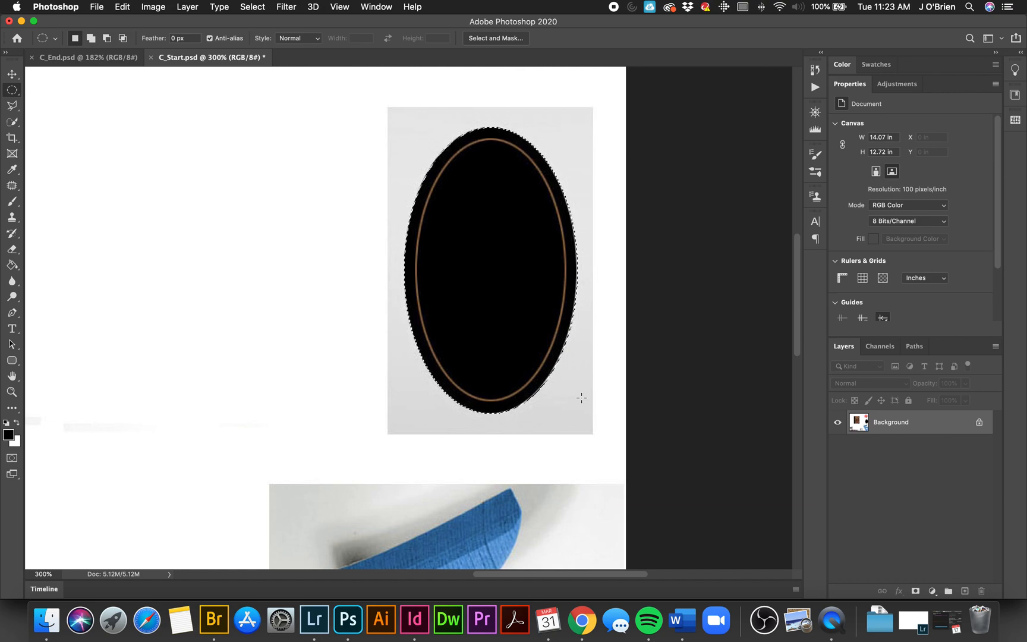
# Step: Move the selected oval's pixels from the gray rectangle onto the middle of the book cover, directly on the Background layer
pyautogui.press('super+minus')
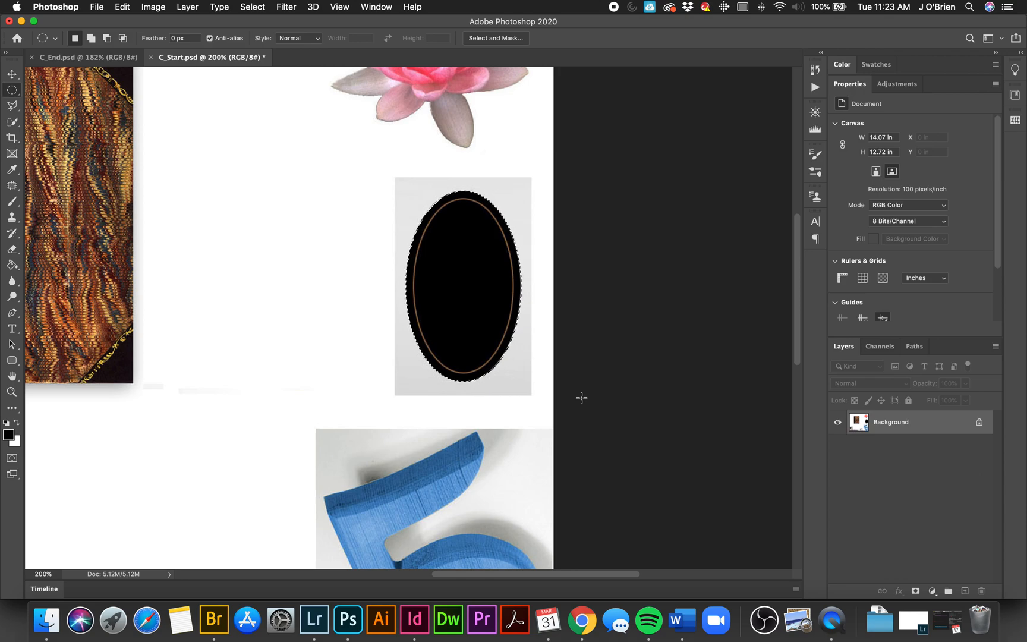
pyautogui.click(11, 73)
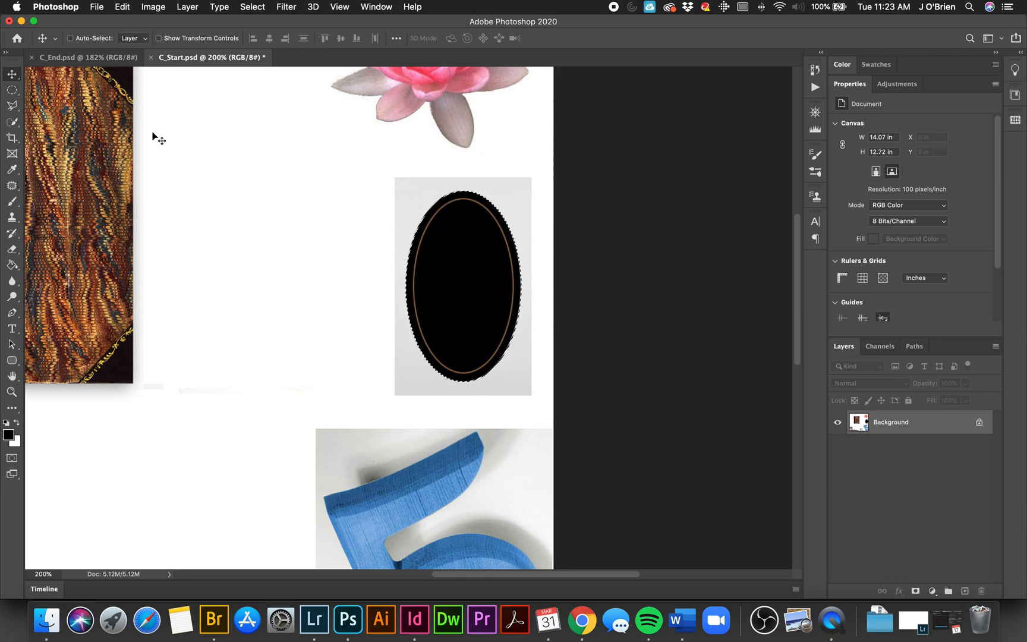
pyautogui.moveTo(249, 193); pyautogui.dragTo(470, 245)
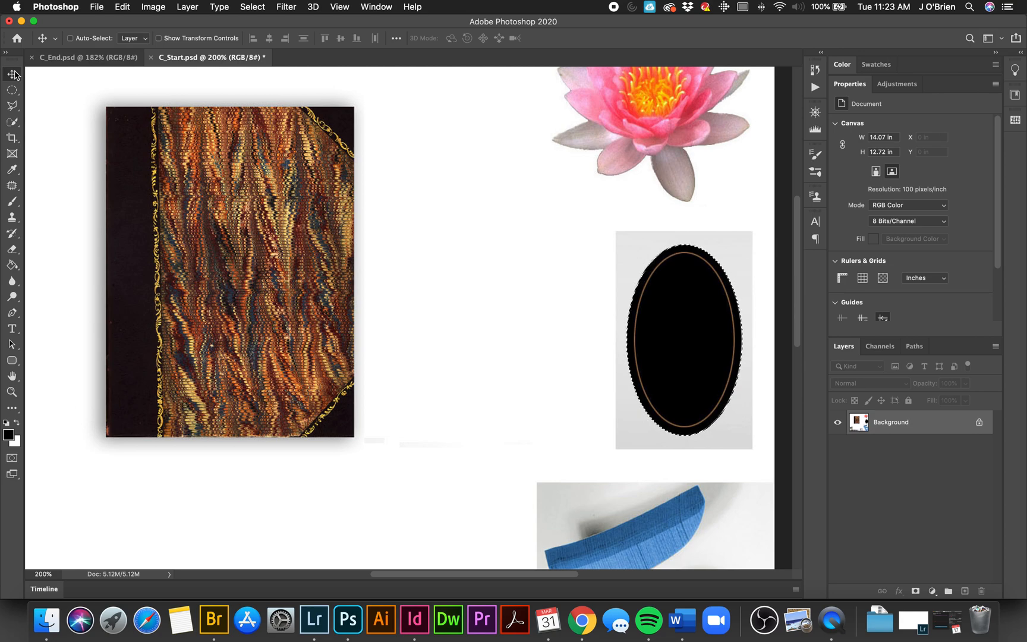
pyautogui.moveTo(687, 335); pyautogui.dragTo(250, 268)
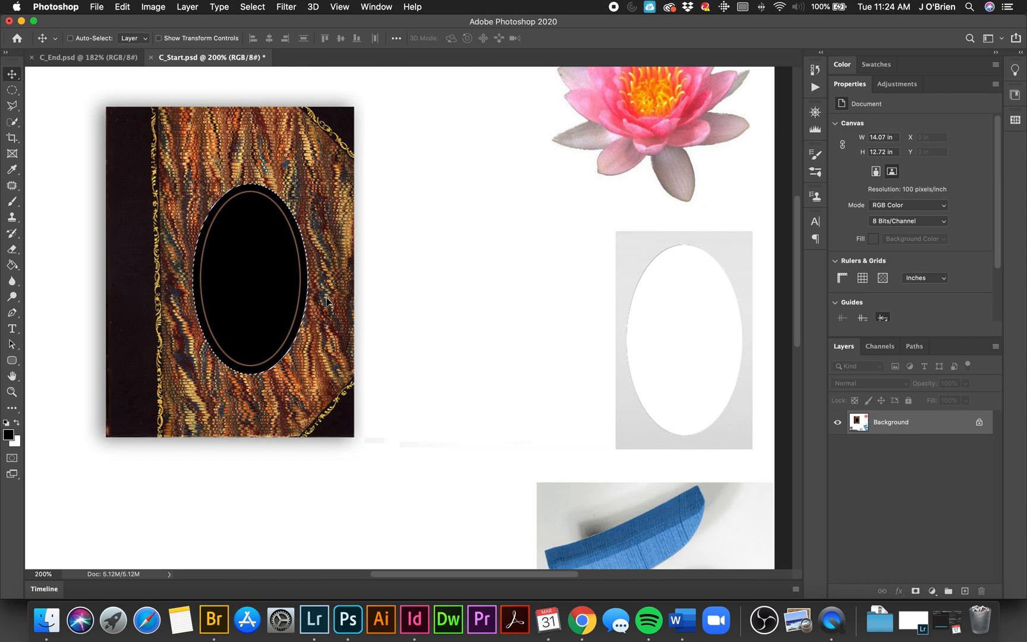
# Step: Try to reselect the oval on the cover with an elliptical marquee and move it off the book, and undo all the oval's moves
pyautogui.press('super+d')
pyautogui.click(12, 89)
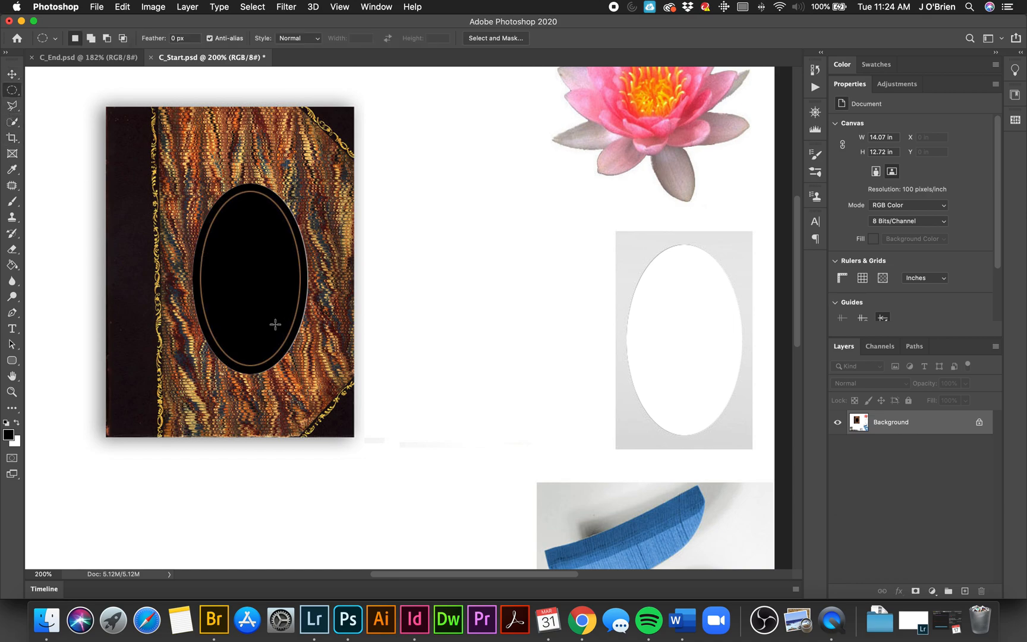
pyautogui.moveTo(249, 281)
pyautogui.mouseDown()
pyautogui.moveTo(209, 196)
pyautogui.moveTo(191, 184)
pyautogui.mouseUp()
pyautogui.click(12, 74)
pyautogui.moveTo(214, 280); pyautogui.dragTo(433, 287)
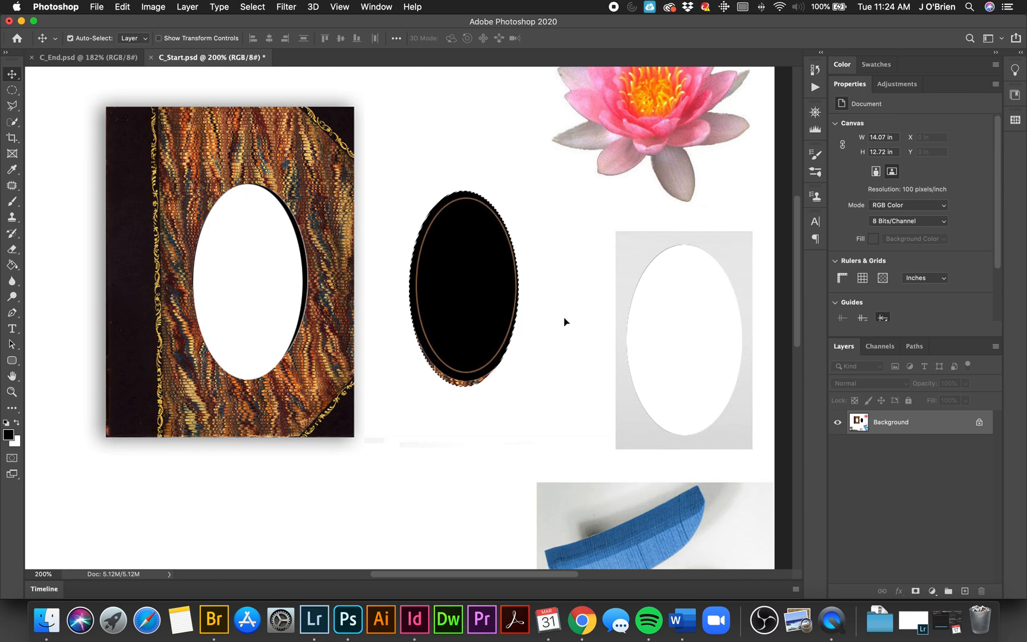
pyautogui.press('super+z')
pyautogui.press('super+shift+z')
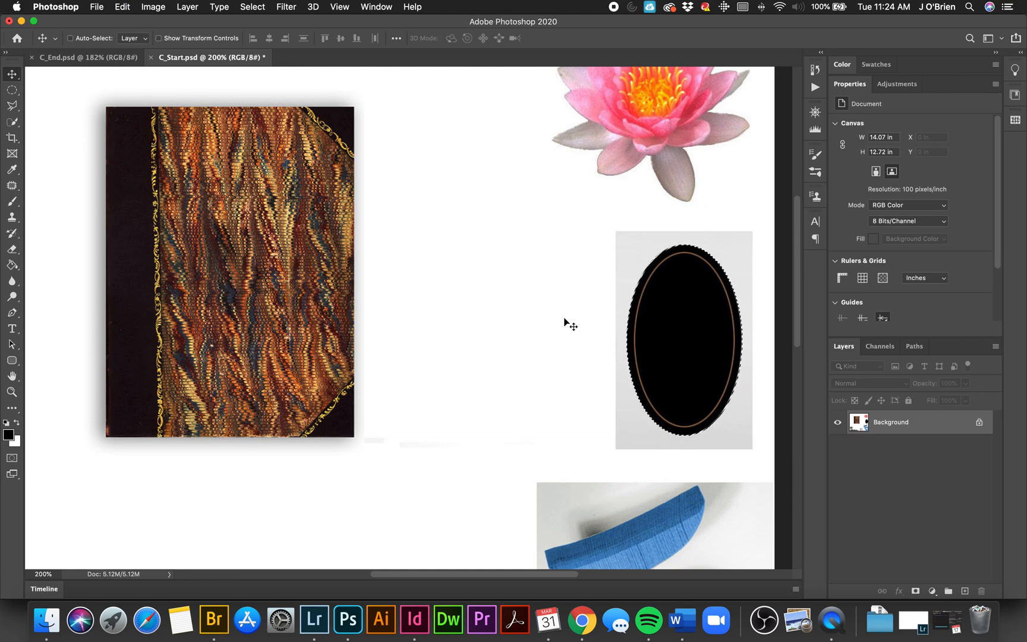
# Step: Copy the selected oval to a new layer and position it on the book cover, and undo back to the oval selection
pyautogui.press('super')
pyautogui.press('super+j')
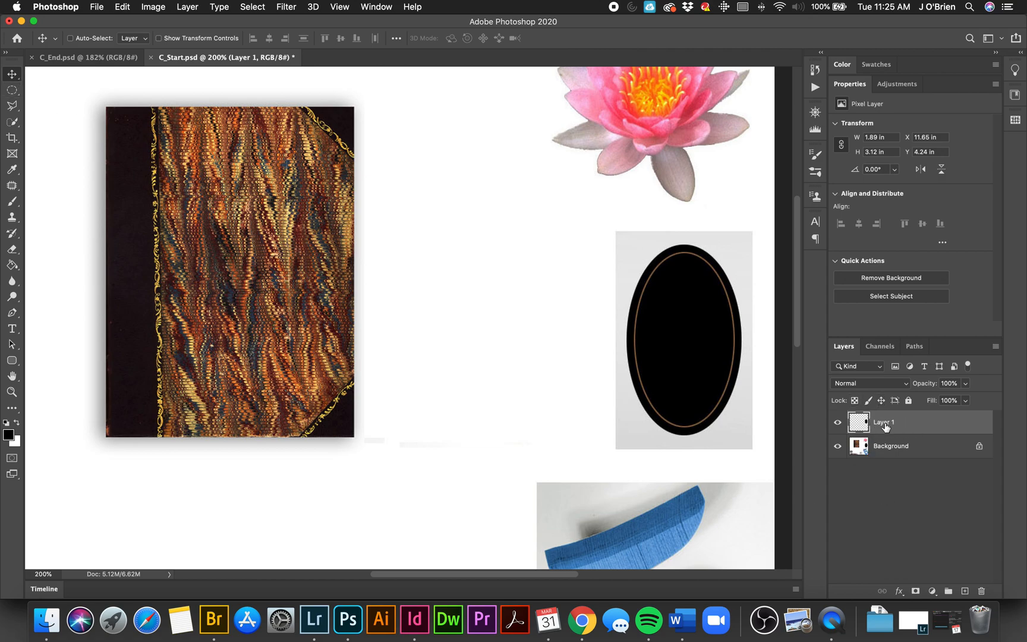
pyautogui.moveTo(688, 370); pyautogui.dragTo(254, 309)
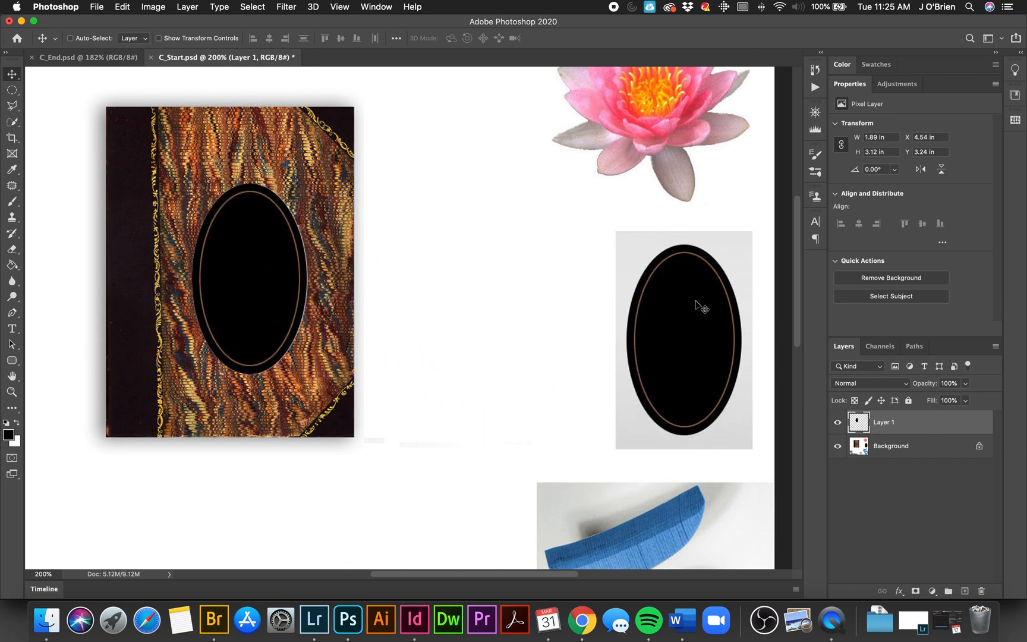
pyautogui.moveTo(255, 283); pyautogui.dragTo(286, 297)
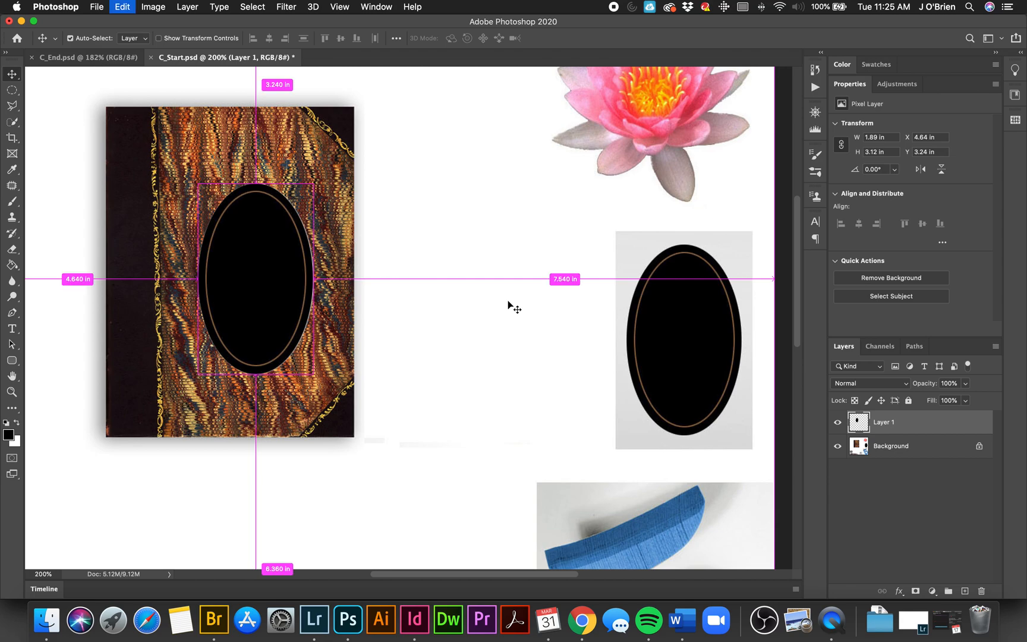
pyautogui.press('super+z')
pyautogui.press('super+z')
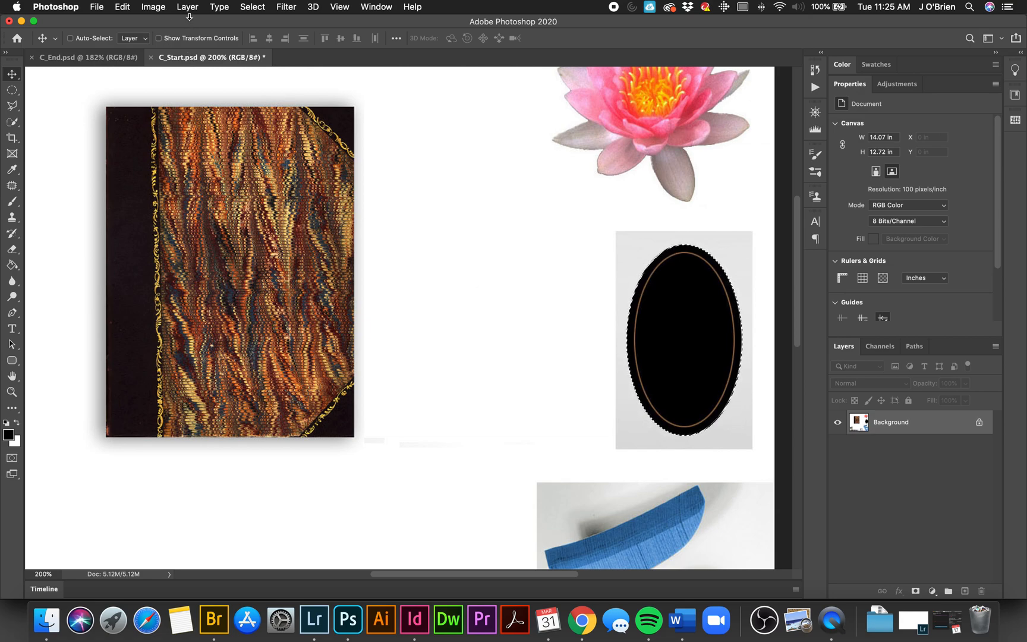
# Step: Invert the colors inside the oval selection on the Background layer
pyautogui.click(153, 8)
pyautogui.moveTo(173, 42)
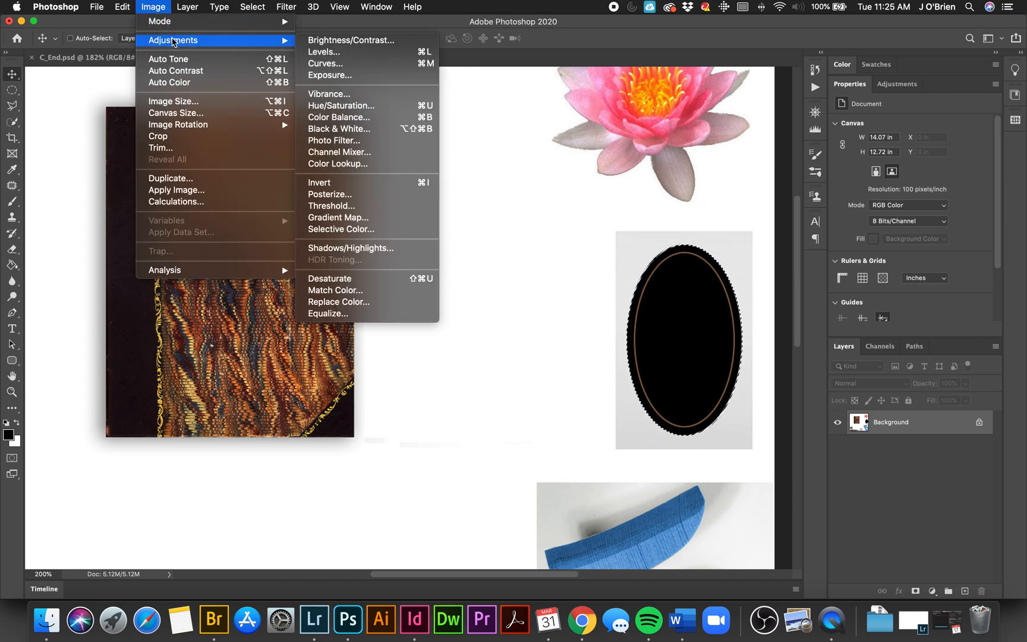
pyautogui.click(354, 184)
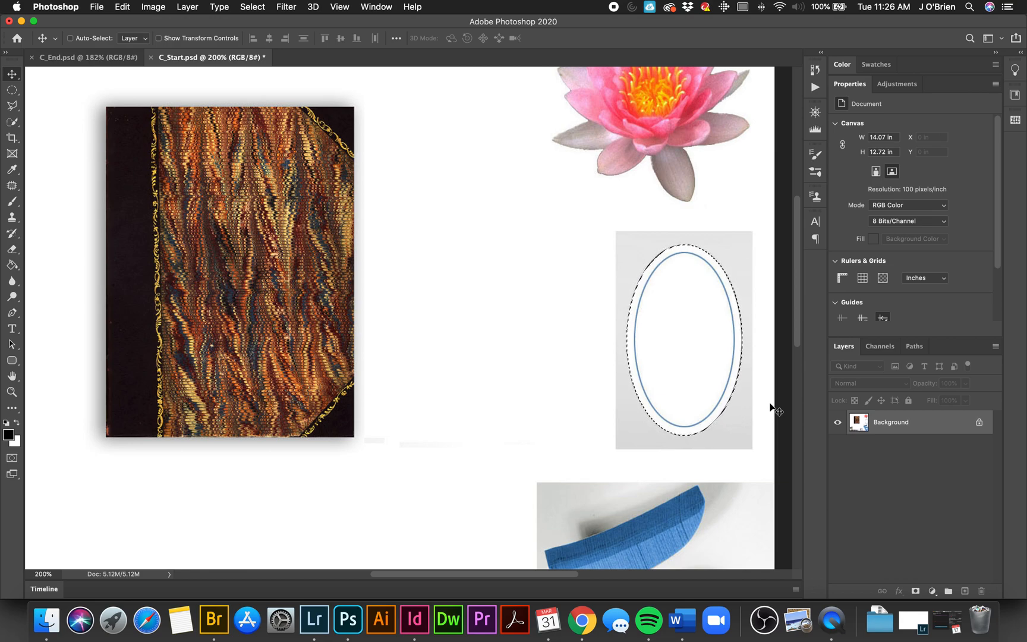
# Step: Copy the inverted oval to a new layer and move it onto the book cover, at about X 4.69 in, Y 3.24 in
pyautogui.press('super+j')
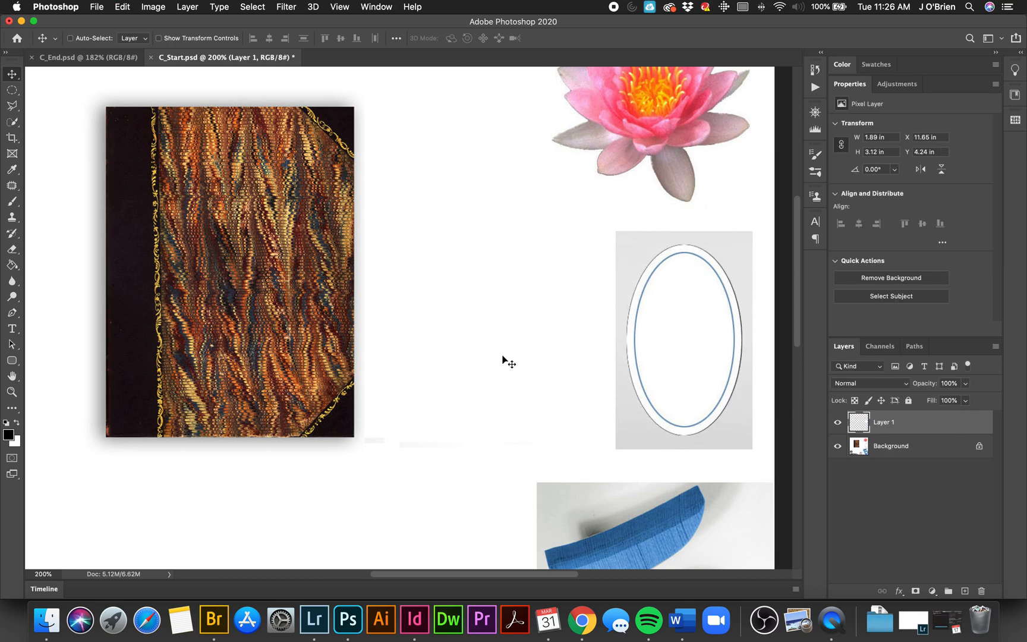
pyautogui.moveTo(697, 322); pyautogui.dragTo(274, 280)
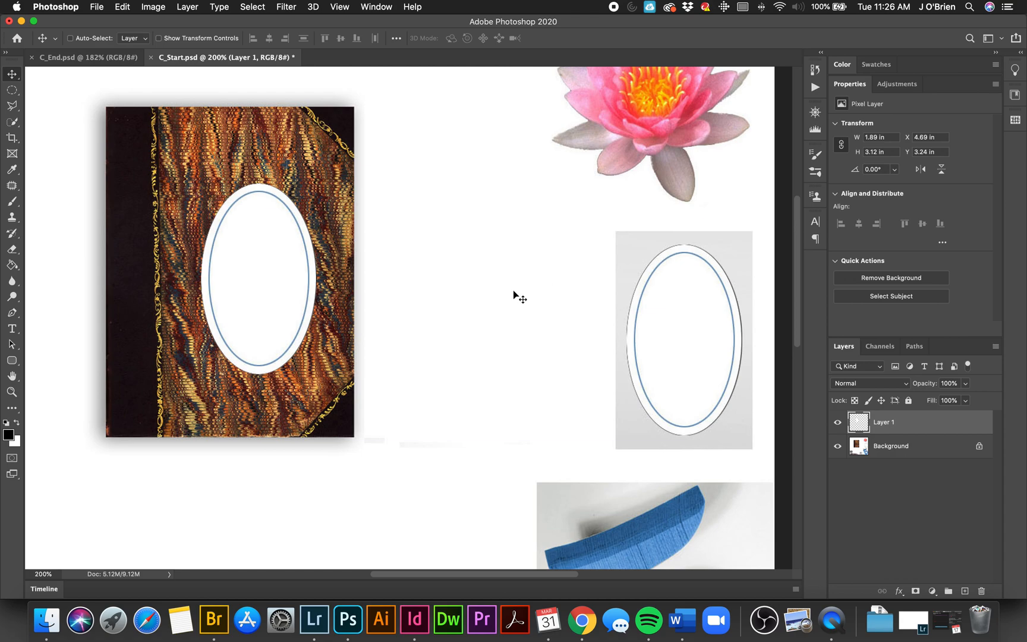
# Step: Compare the collage built so far in C_Start.psd with the finished arrangement in C_End.psd
pyautogui.moveTo(263, 273); pyautogui.dragTo(264, 278)
pyautogui.press('super+0')
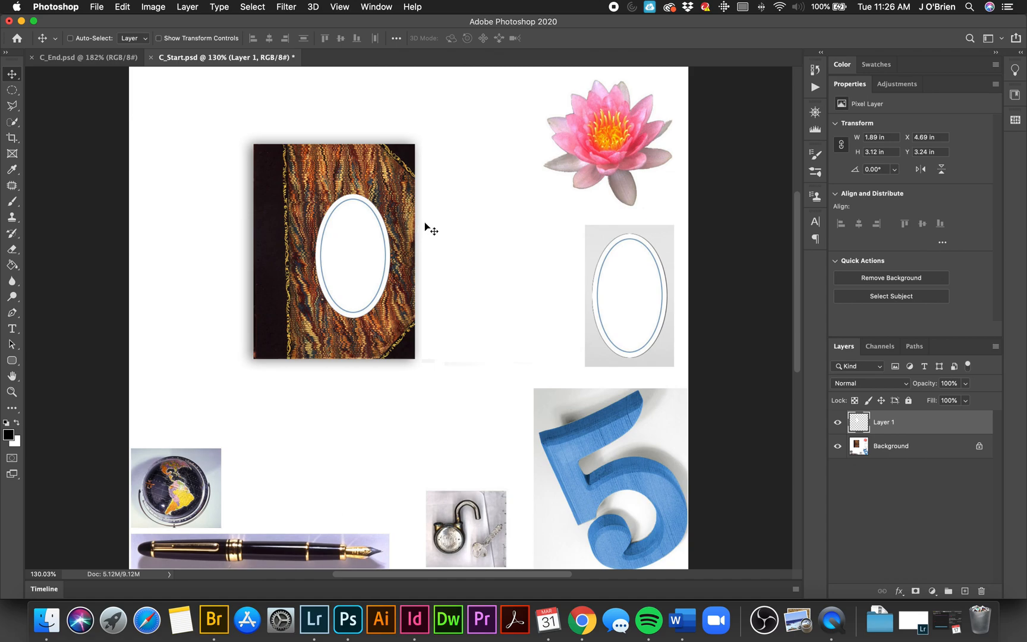
pyautogui.click(70, 60)
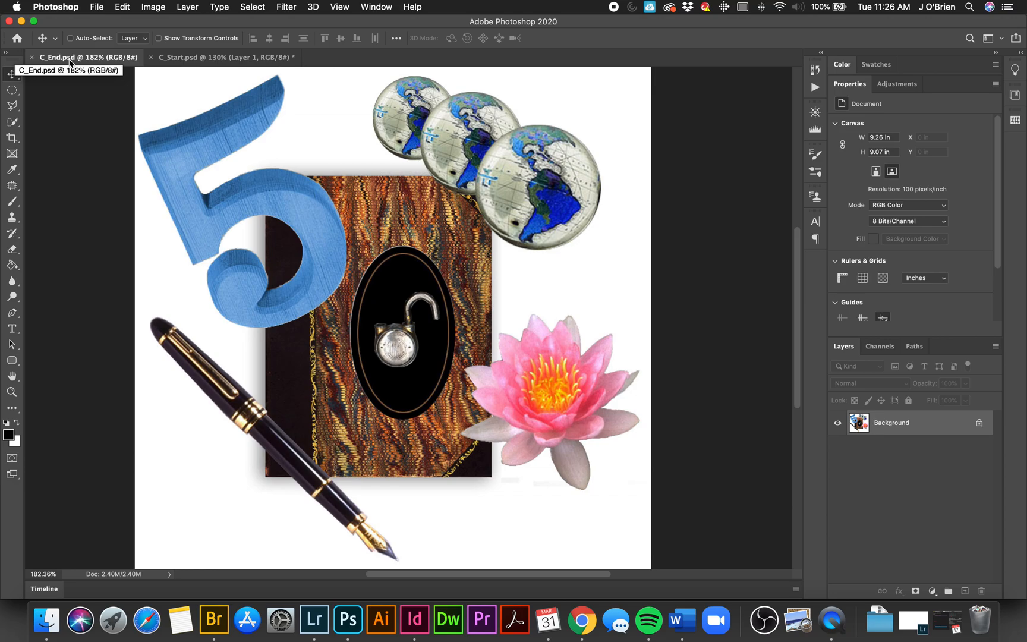
pyautogui.click(168, 58)
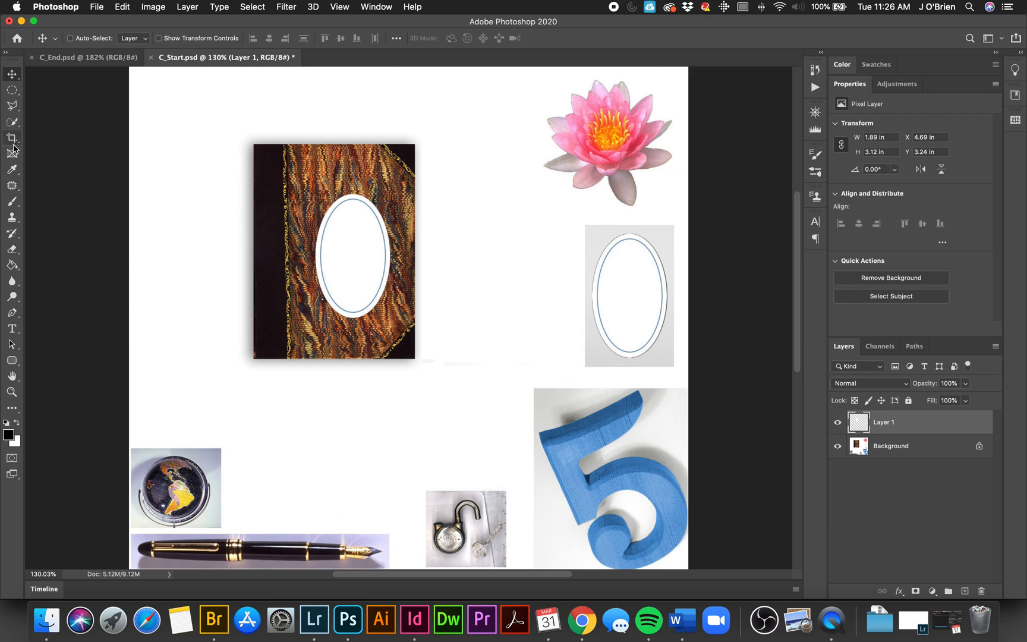
pyautogui.click(12, 121)
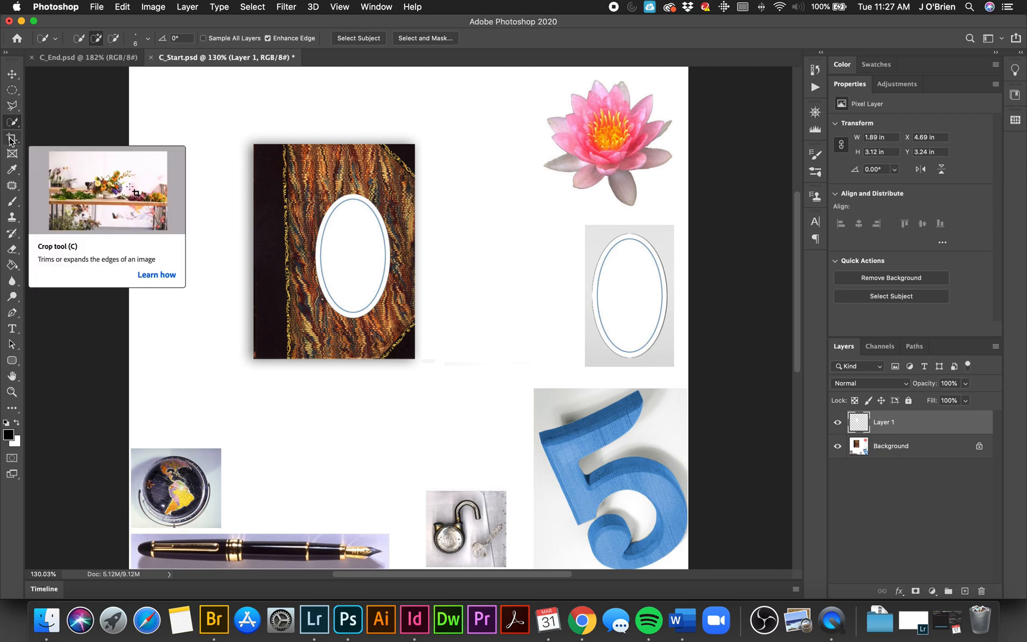
pyautogui.click(12, 93)
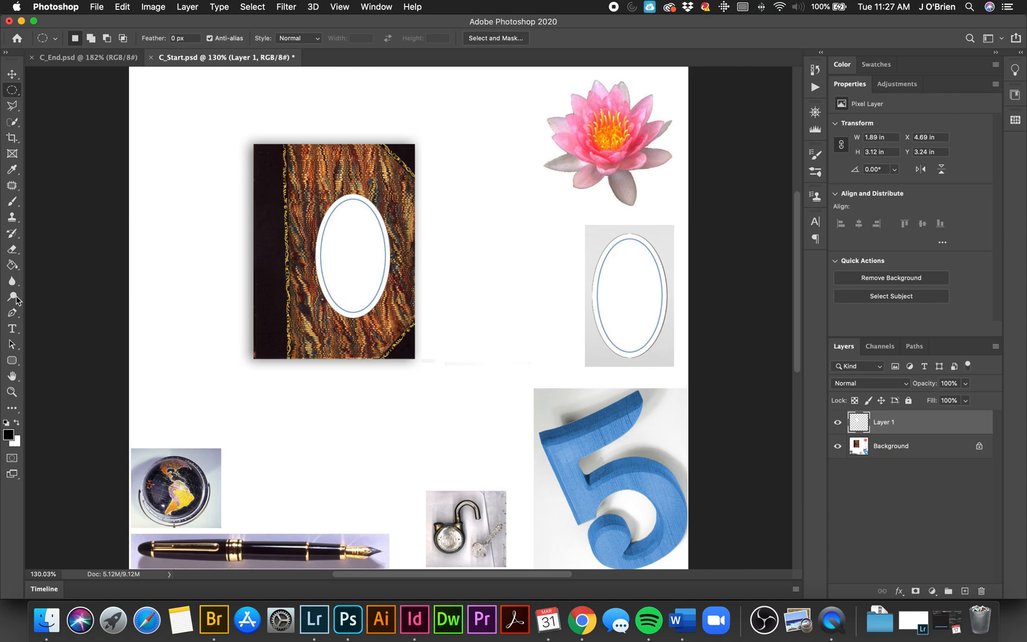
# Step: Try to isolate the pink lotus with a rectangular marquee and a Magic Wand subtraction of the surrounding white on Layer 1
pyautogui.click(11, 392)
pyautogui.click(664, 109)
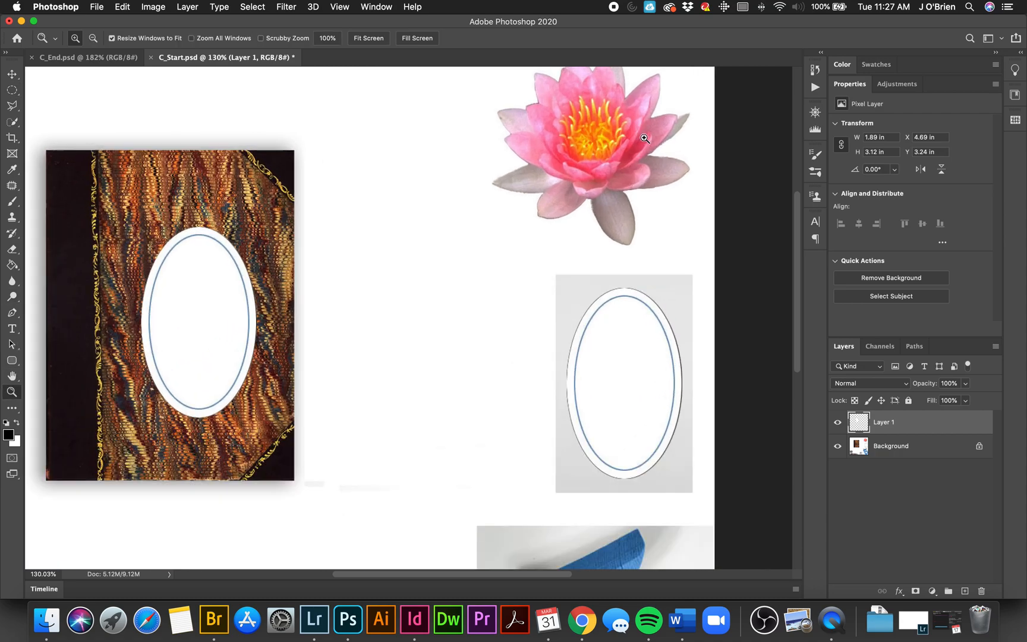
pyautogui.click(660, 205)
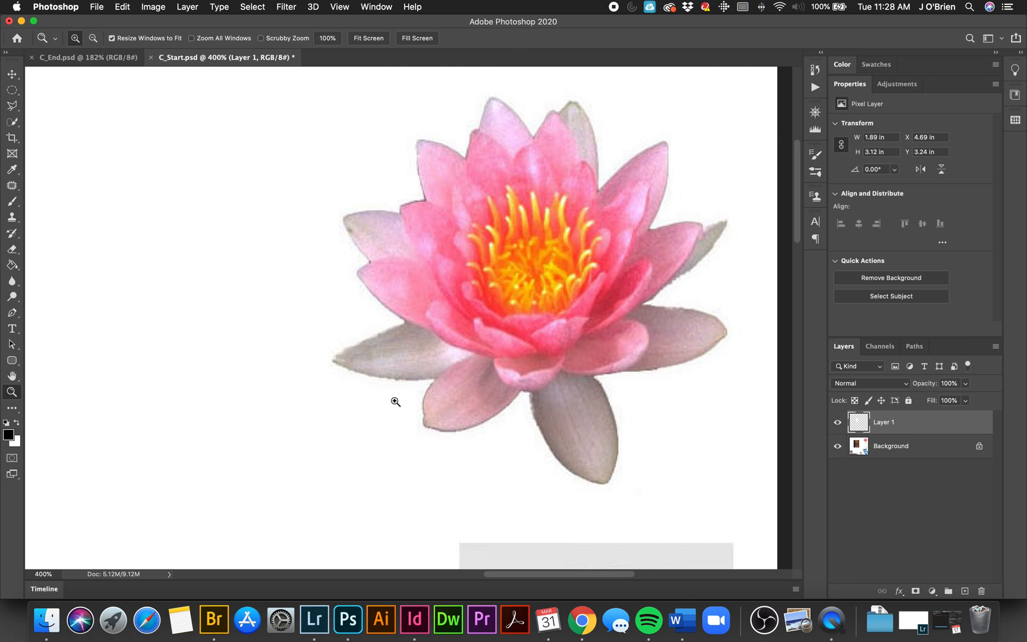
pyautogui.click(12, 90)
pyautogui.moveTo(12, 89); pyautogui.dragTo(51, 85)
pyautogui.moveTo(293, 75); pyautogui.dragTo(764, 515)
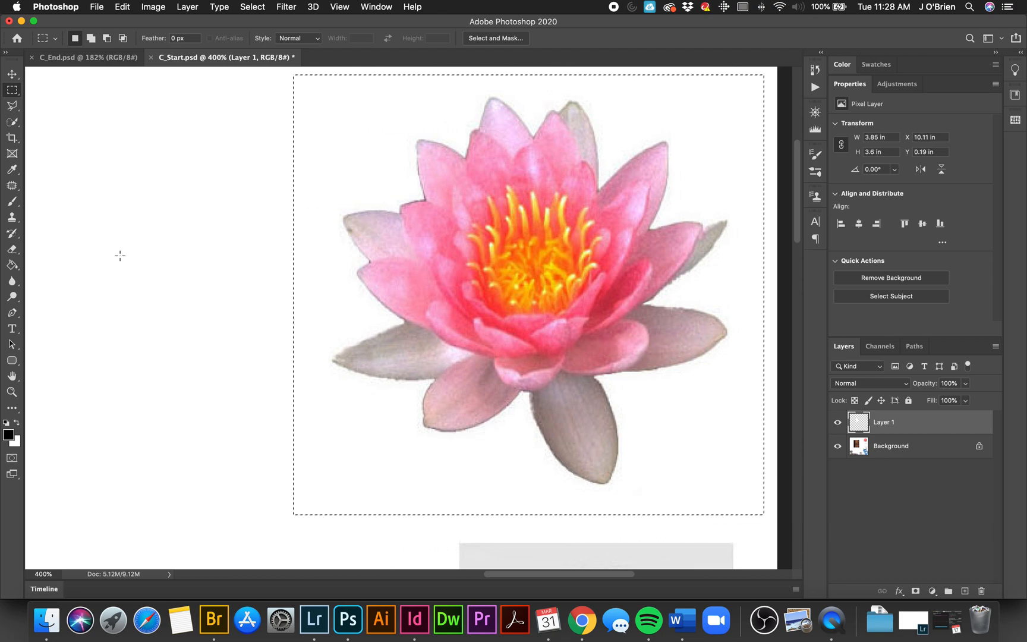
pyautogui.moveTo(12, 125)
pyautogui.mouseDown()
pyautogui.moveTo(36, 121)
pyautogui.moveTo(59, 142)
pyautogui.mouseUp()
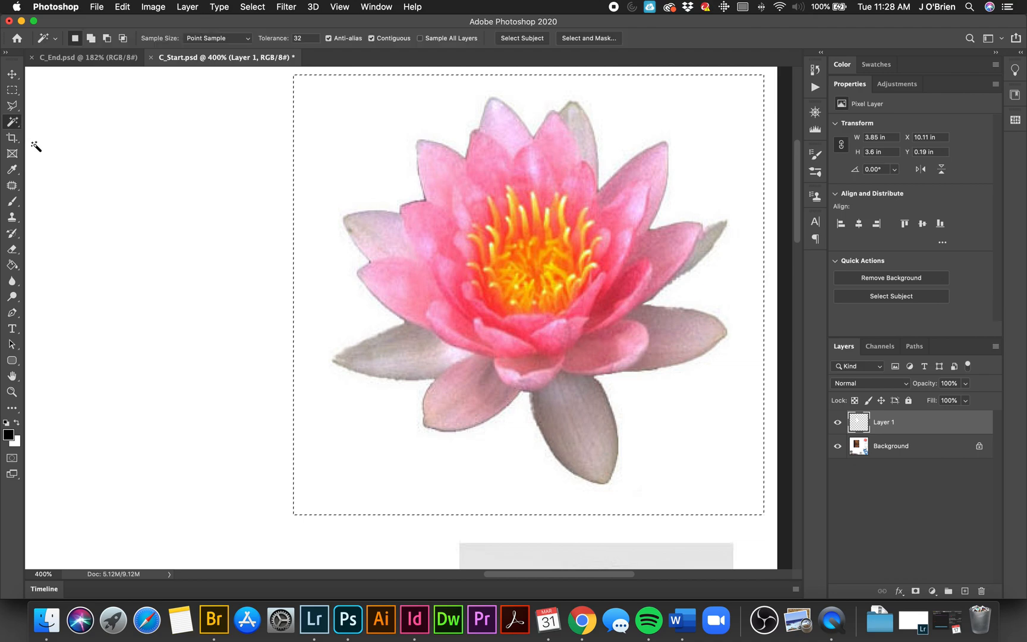
pyautogui.keyDown('alt'); pyautogui.click(350, 444); pyautogui.keyUp('alt')
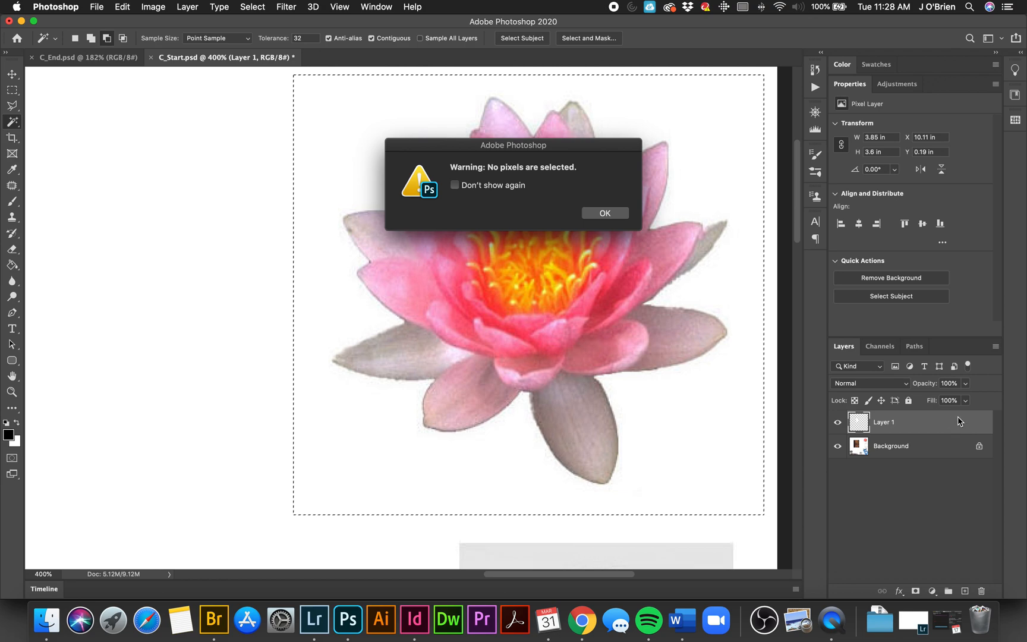
pyautogui.click(603, 212)
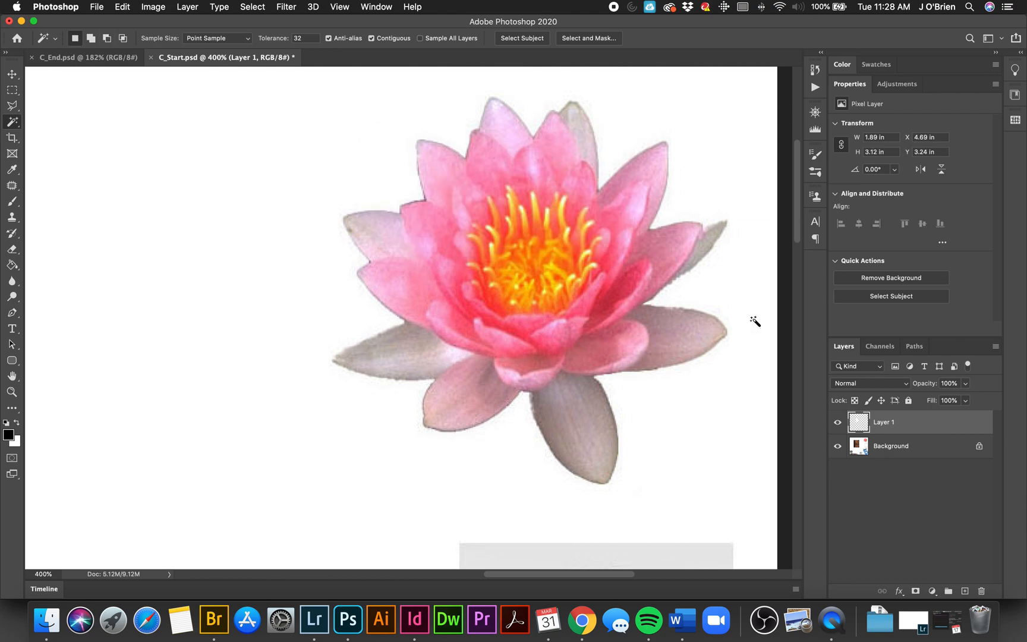
# Step: Select the lotus on the Background layer with a rectangular marquee and subtract the surrounding white with the Magic Wand
pyautogui.click(929, 447)
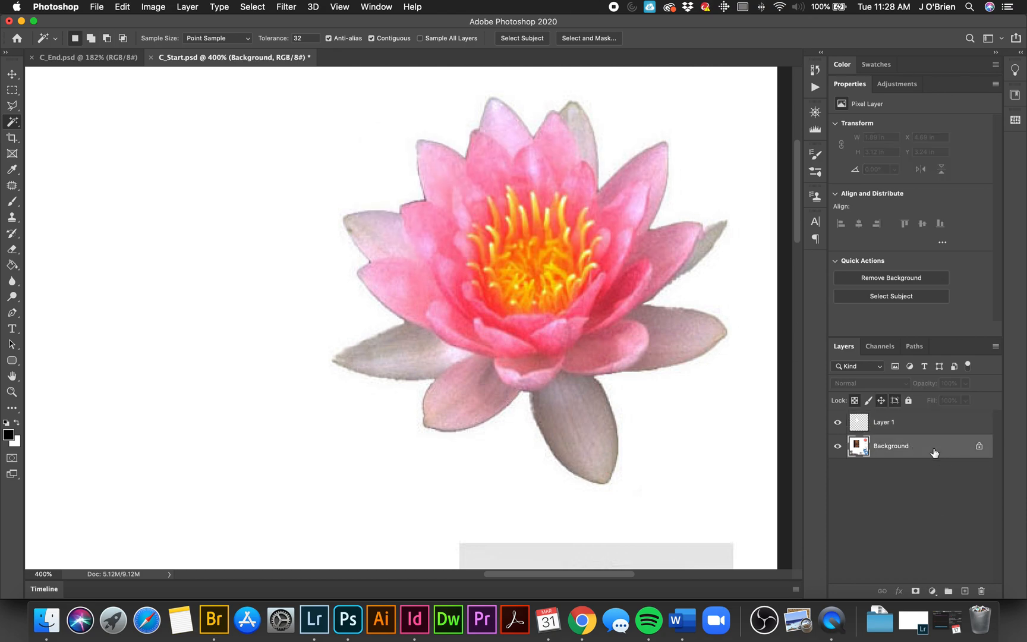
pyautogui.click(12, 90)
pyautogui.moveTo(294, 77); pyautogui.dragTo(768, 520)
pyautogui.click(12, 120)
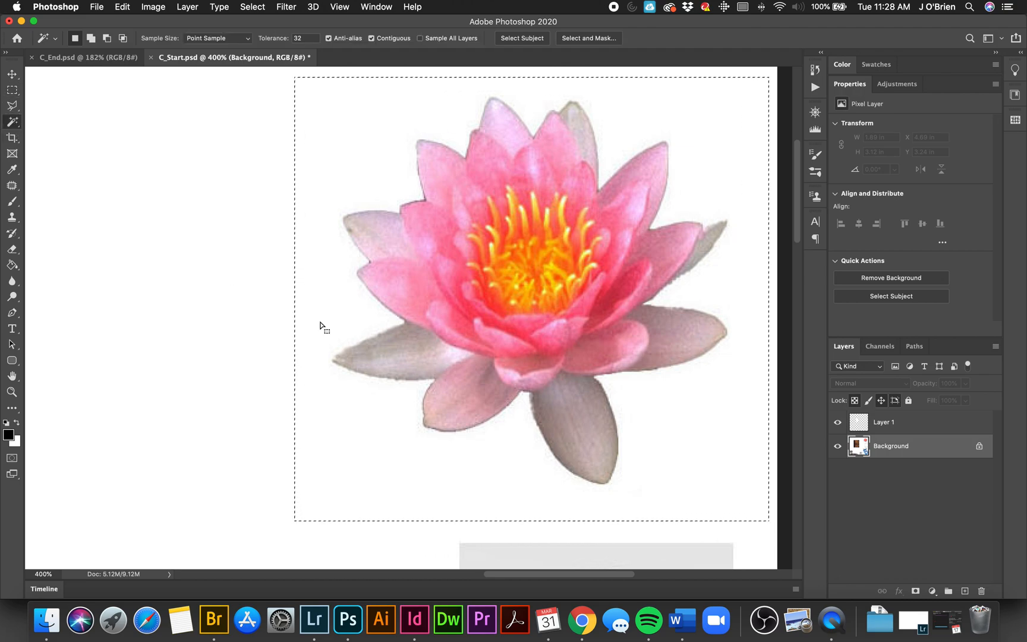
pyautogui.keyDown('alt'); pyautogui.click(371, 443); pyautogui.keyUp('alt')
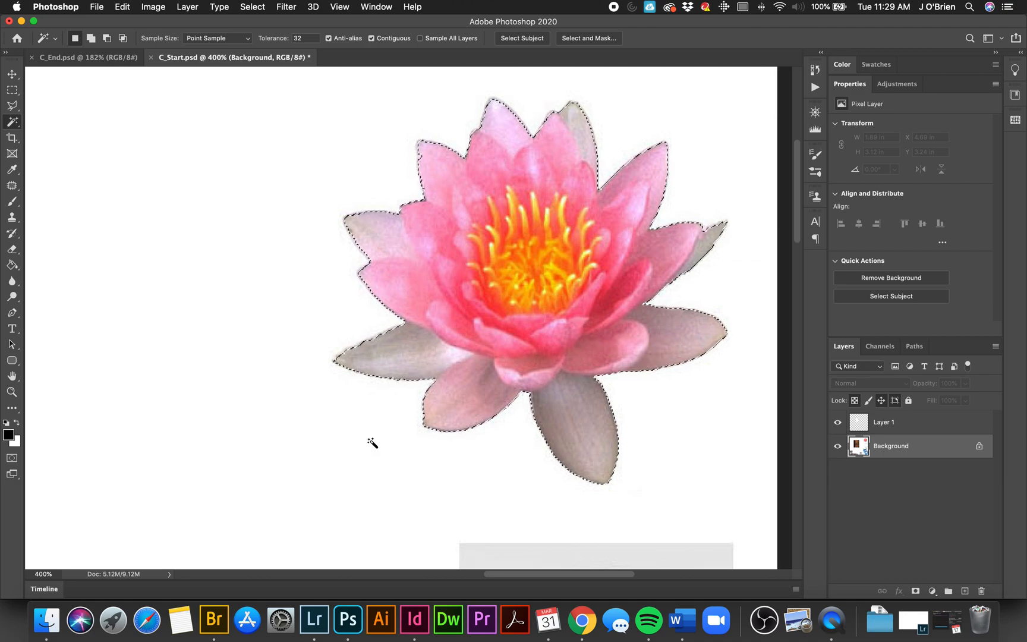
# Step: Try to copy the lotus selection from Layer 1
pyautogui.press('super+h')
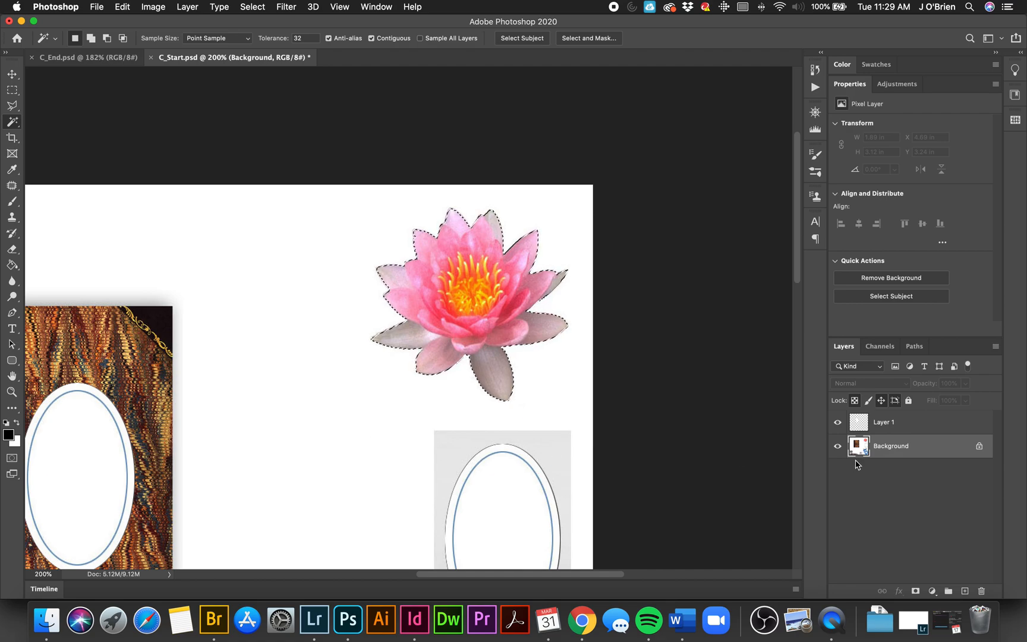
pyautogui.click(926, 425)
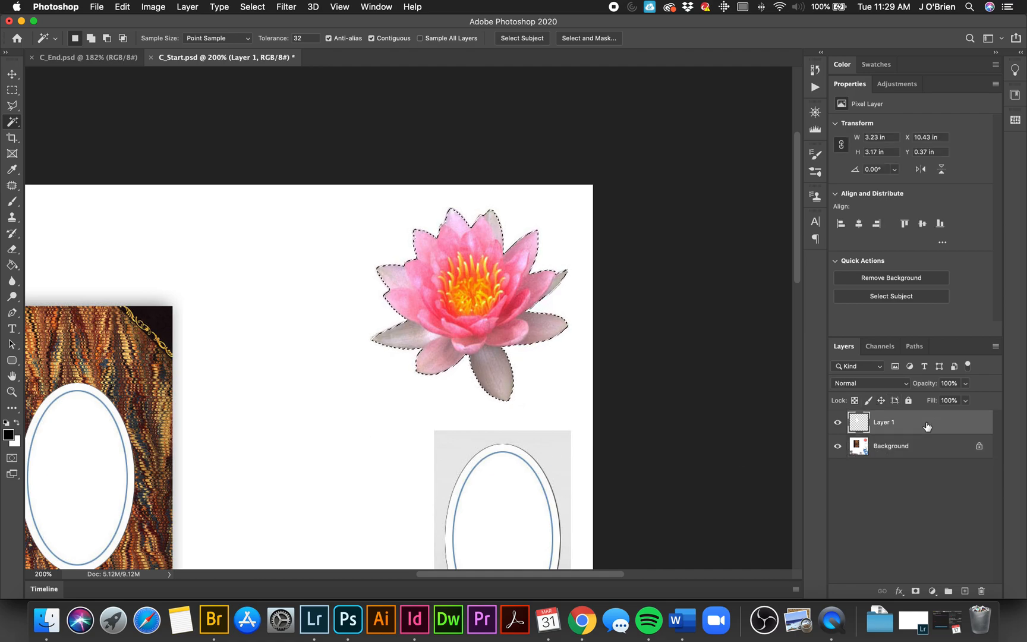
pyautogui.press('super+c')
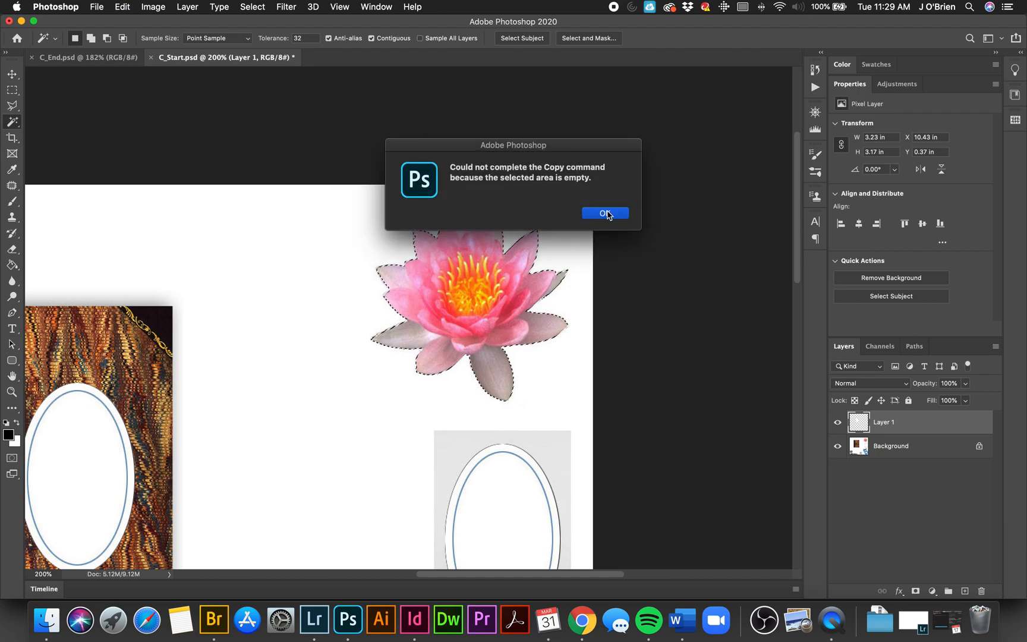
pyautogui.click(605, 214)
# Step: Copy the lotus from the Background to a new layer and place it over the book's lower-right corner, at about X 6.67 in, Y 4.51 in
pyautogui.click(924, 447)
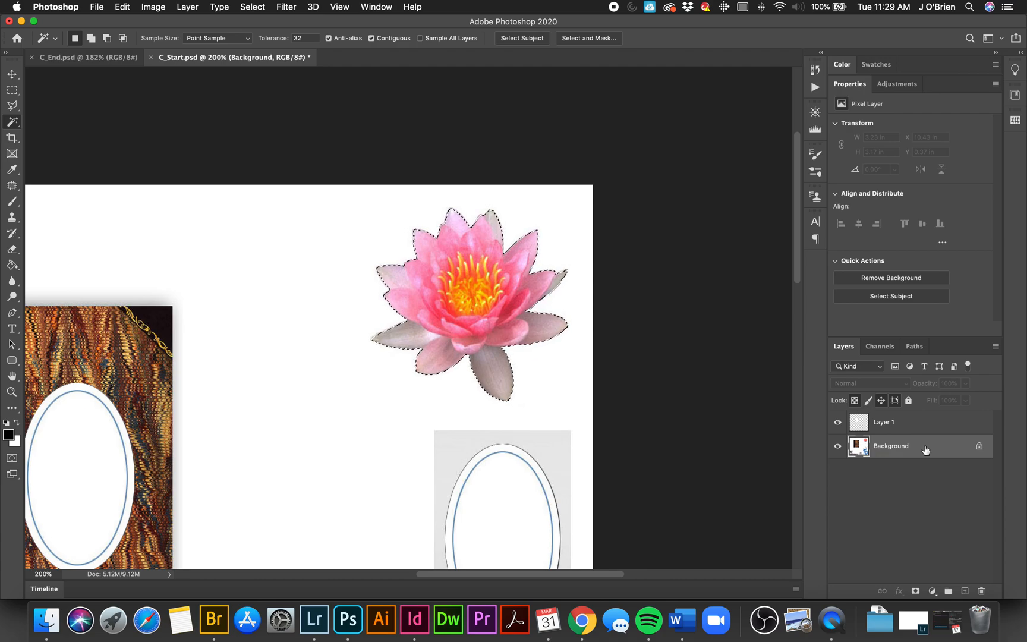
pyautogui.press('super+j')
pyautogui.press('v')
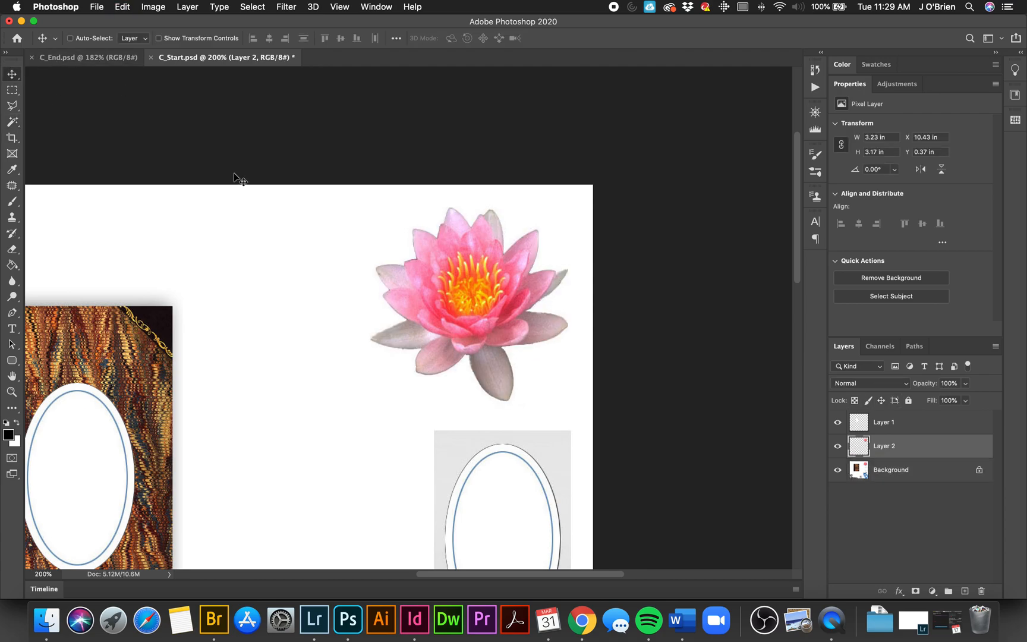
pyautogui.moveTo(280, 238); pyautogui.dragTo(575, 95)
pyautogui.moveTo(737, 155); pyautogui.dragTo(544, 372)
pyautogui.click(91, 57)
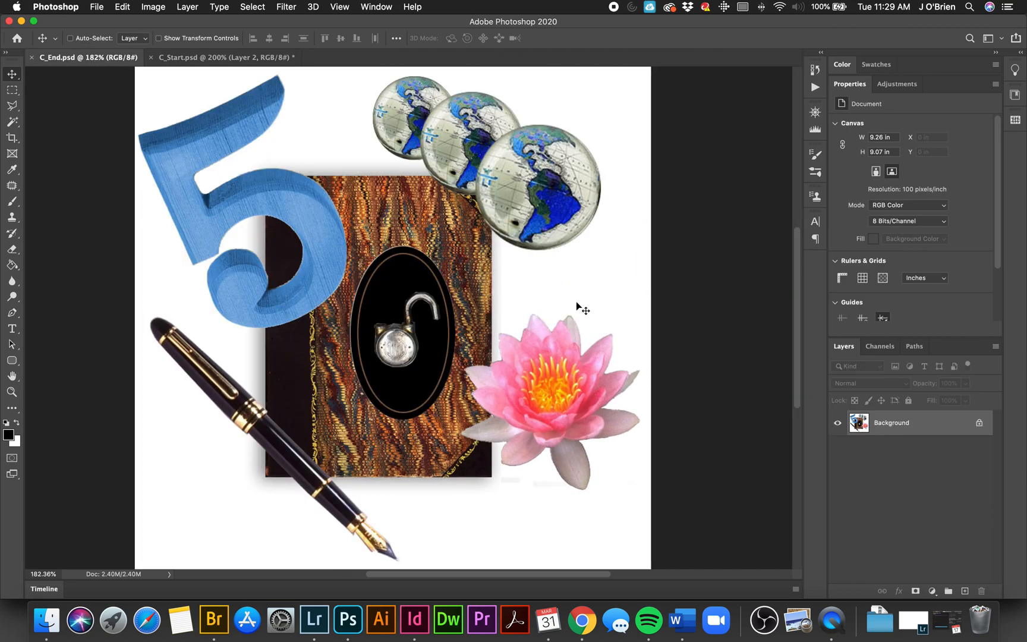
pyautogui.click(222, 57)
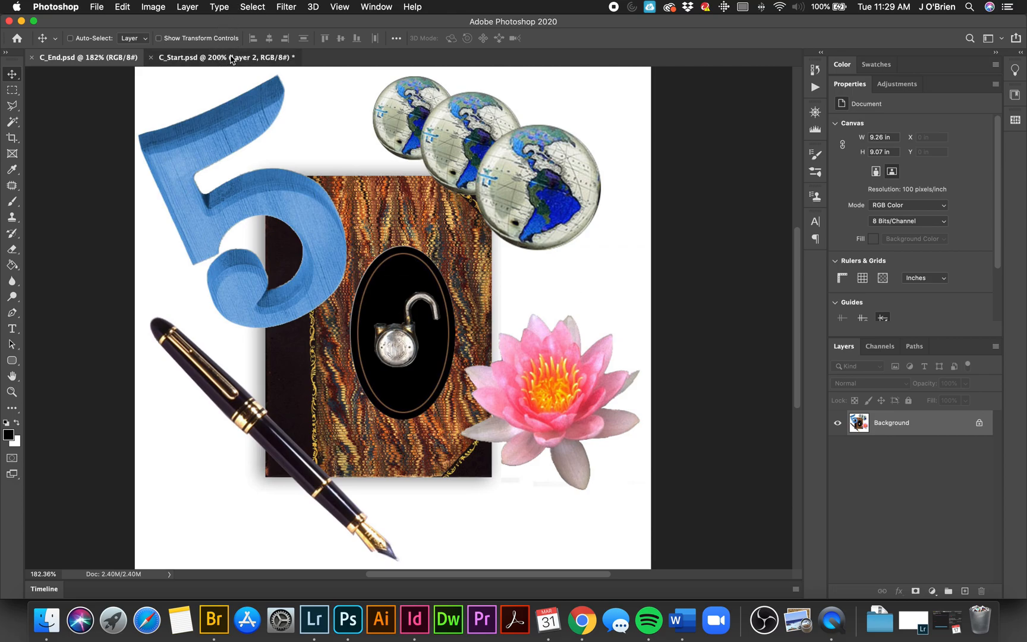
pyautogui.moveTo(508, 341); pyautogui.dragTo(479, 386)
# Step: Rotate the lotus copy roughly a quarter turn clockwise at the book's lower-right corner
pyautogui.press('super+t')
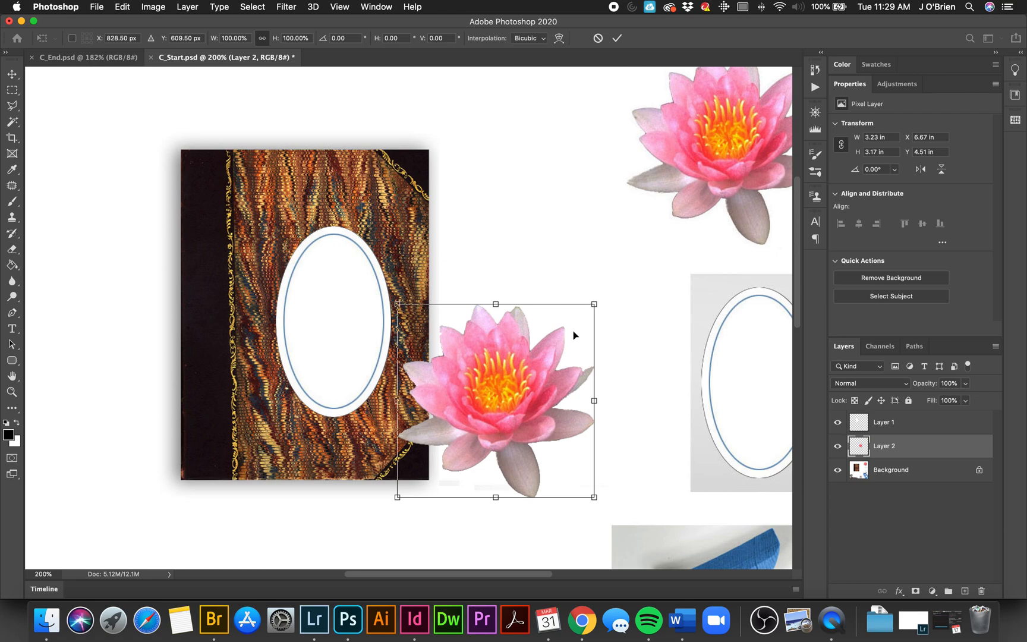
pyautogui.moveTo(619, 339); pyautogui.dragTo(505, 449)
pyautogui.press('Return')
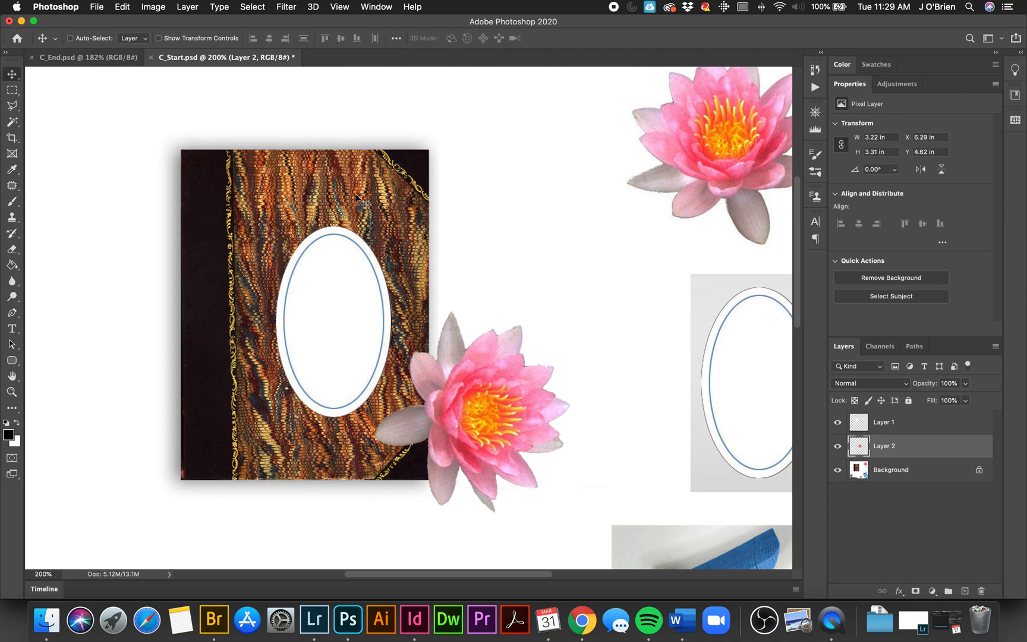
# Step: Recolor the lotus copy blue with a Hue/Saturation adjustment, setting the hue to -106
pyautogui.press('super+u')
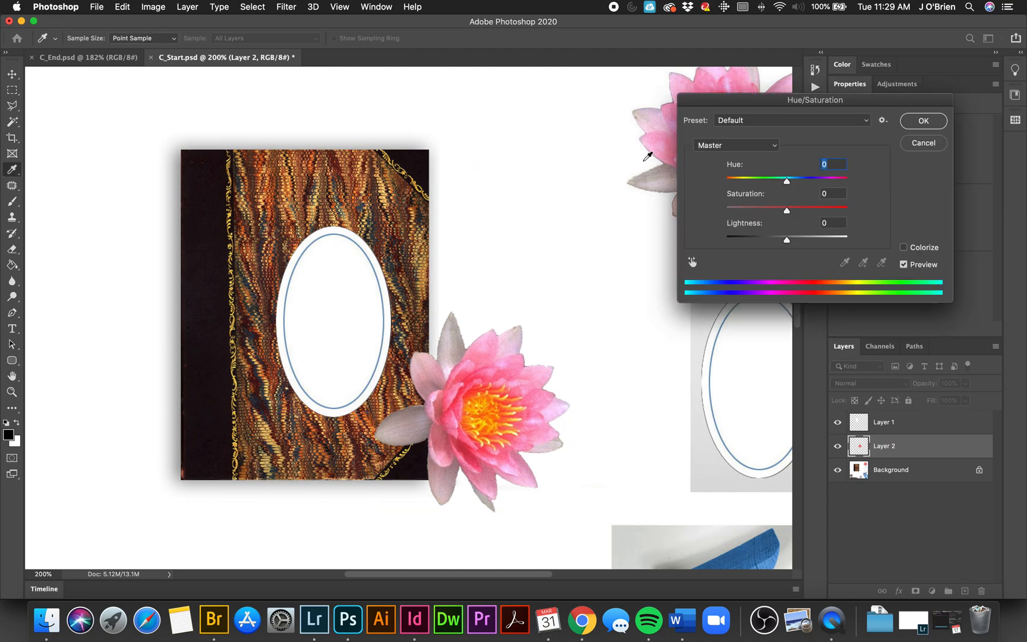
pyautogui.moveTo(786, 180); pyautogui.dragTo(744, 186)
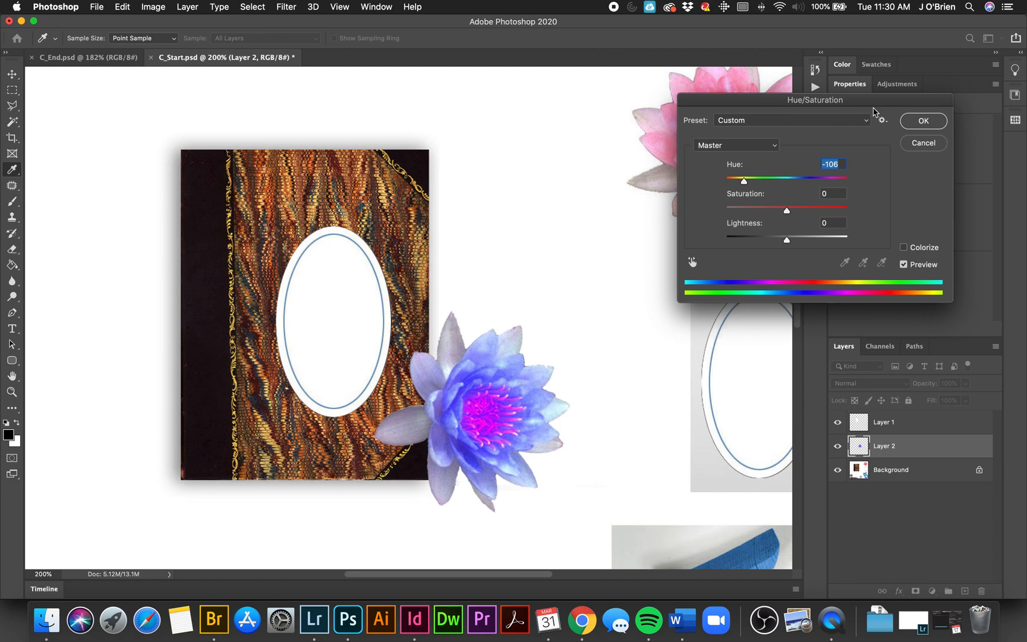
pyautogui.click(925, 123)
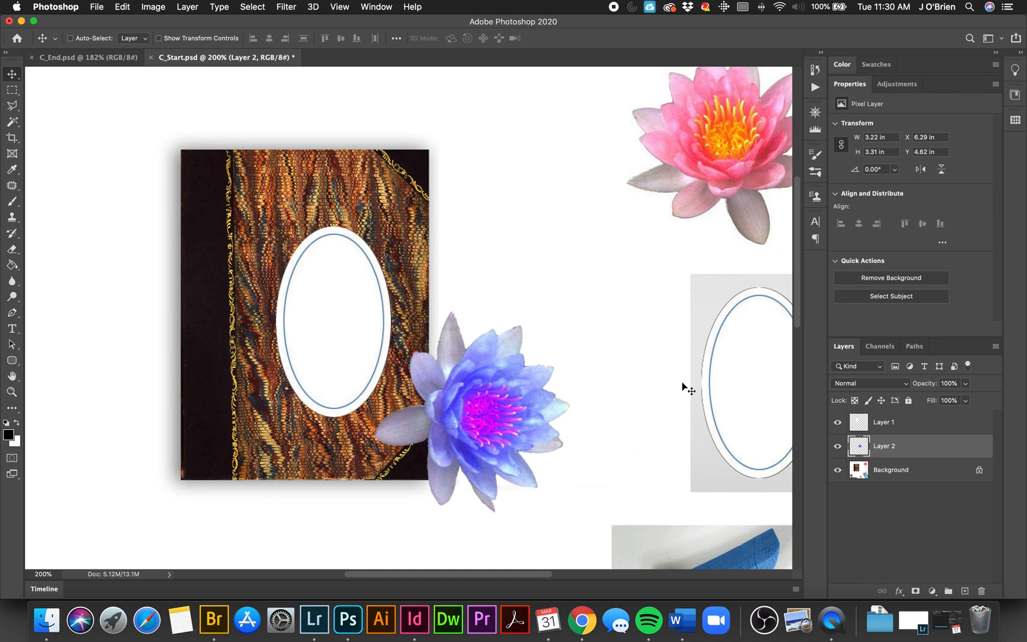
# Step: Select the blue number 5 on the Background layer with the Quick Selection tool and a 25 px brush
pyautogui.scroll(-5, 680, 391)
pyautogui.hscroll(4, 689, 392)
pyautogui.scroll(-3, 680, 401)
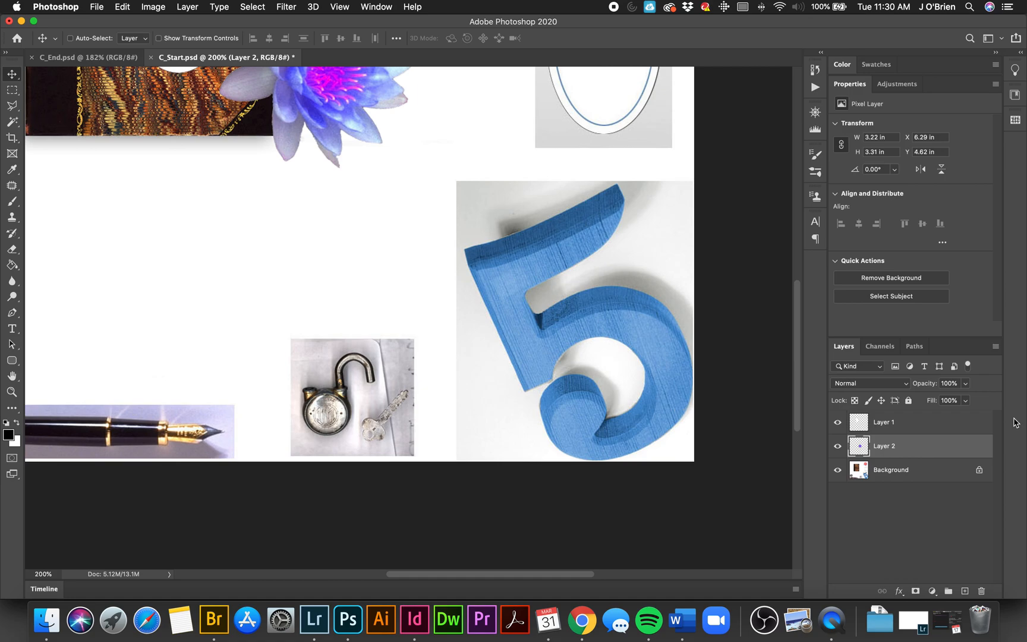
pyautogui.click(915, 472)
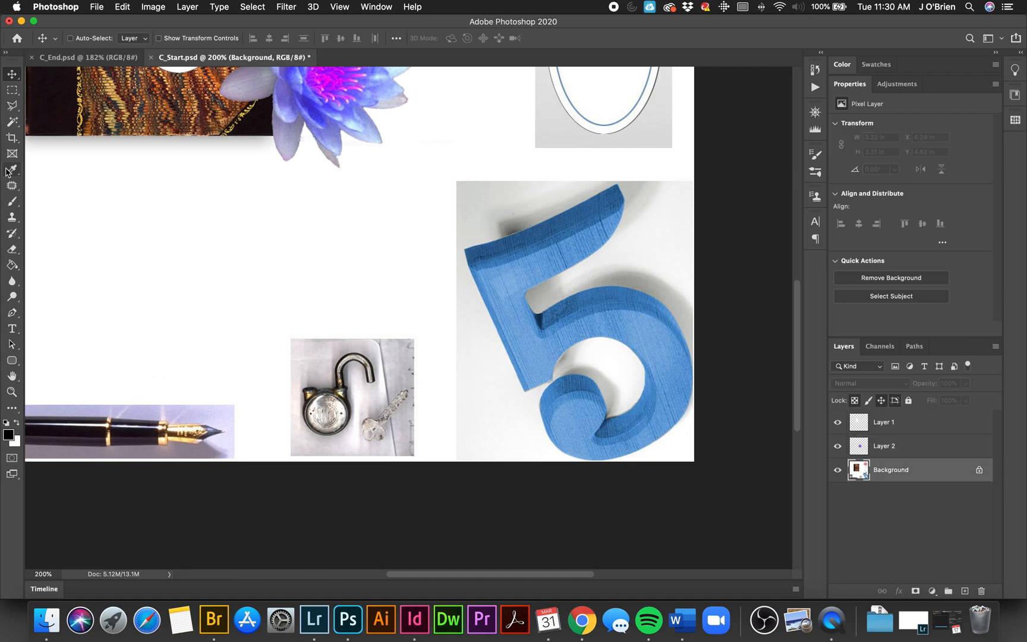
pyautogui.click(12, 125)
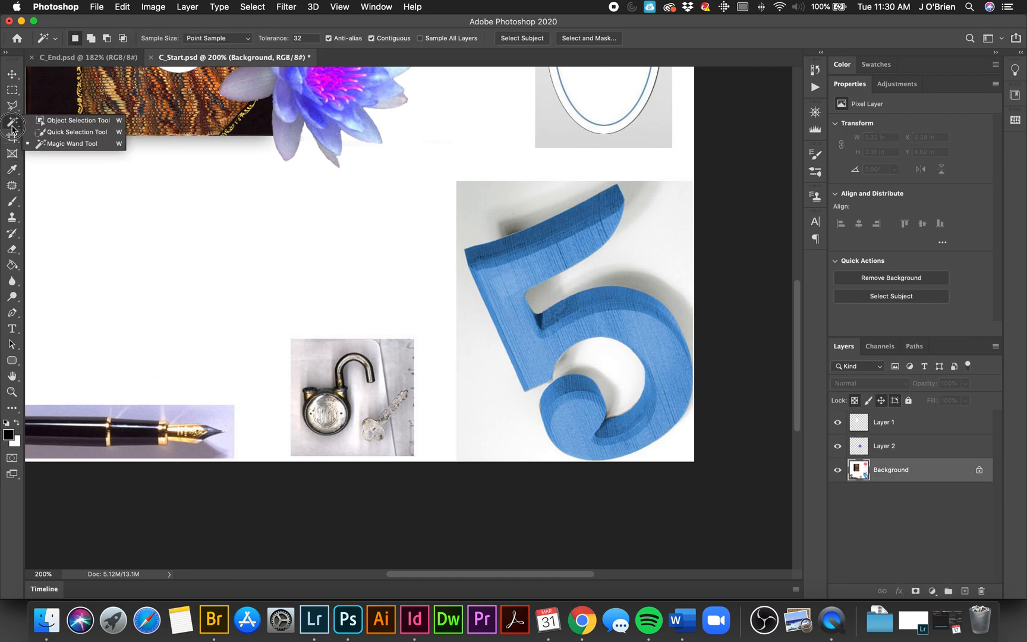
pyautogui.click(57, 132)
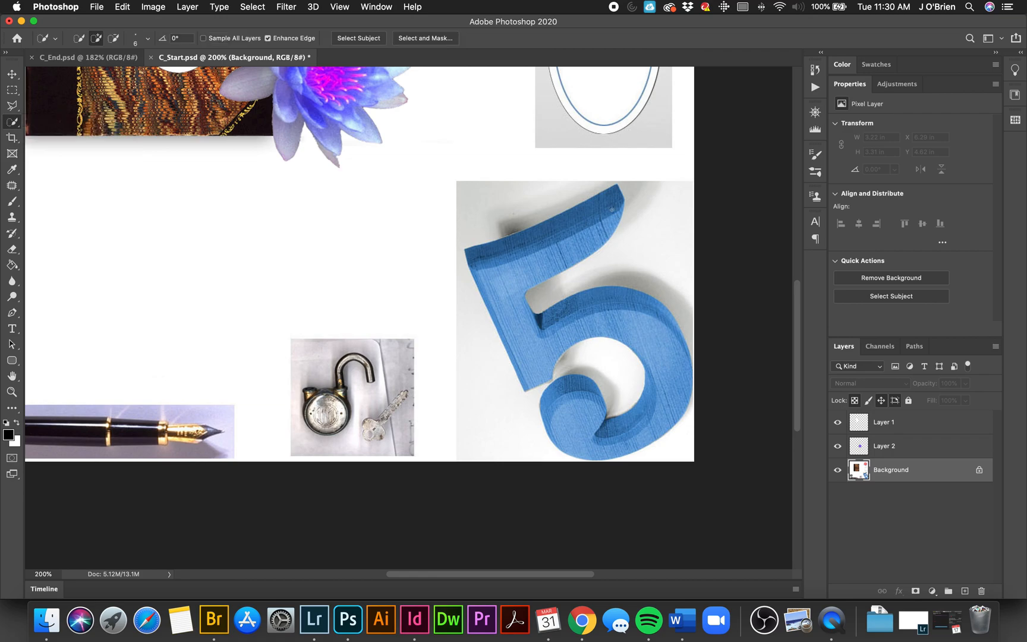
pyautogui.press(']')
pyautogui.press(']')
pyautogui.press(']')
pyautogui.press(']')
pyautogui.moveTo(611, 210); pyautogui.dragTo(511, 267)
pyautogui.moveTo(556, 331); pyautogui.dragTo(622, 392)
# Step: Subtract the background in the narrow gap between the 5's stem and curl from the selection, using a 6 px brush
pyautogui.press('alt')
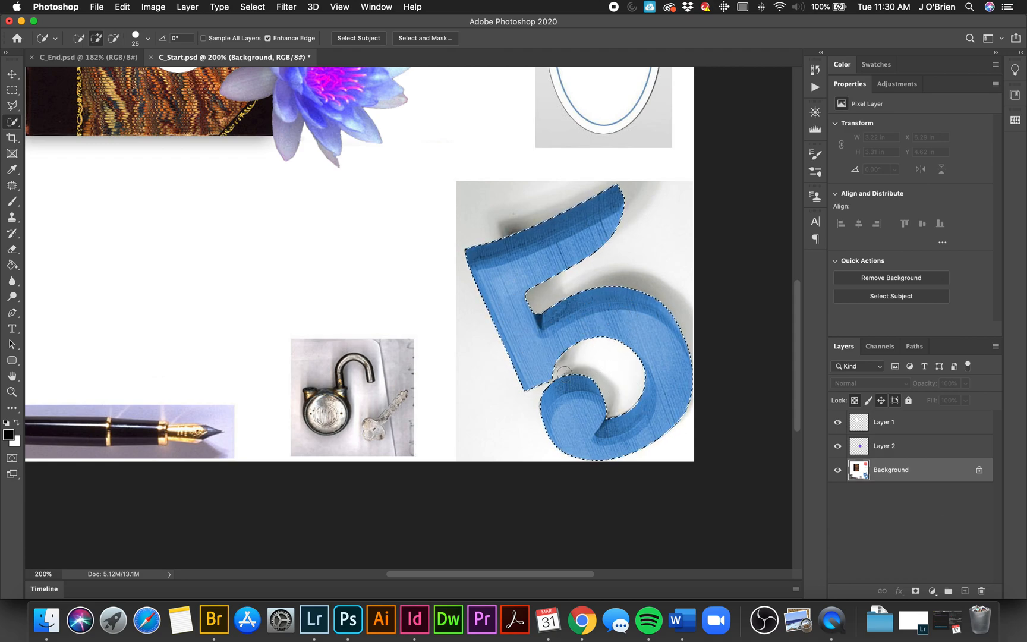
pyautogui.press('[')
pyautogui.press('[')
pyautogui.press('[')
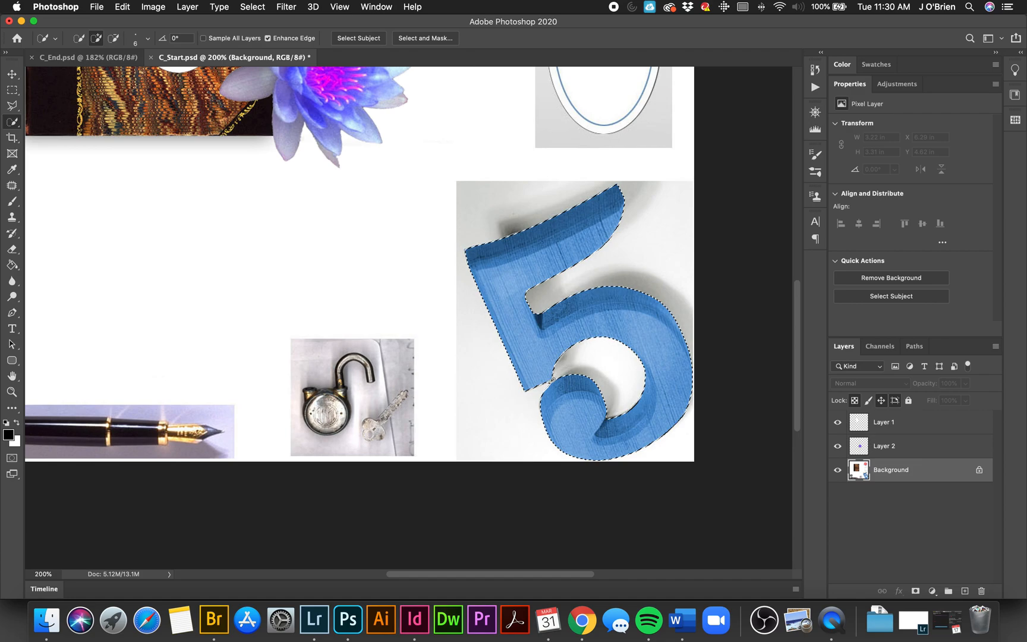
pyautogui.keyDown('alt'); pyautogui.click(549, 383); pyautogui.keyUp('alt')
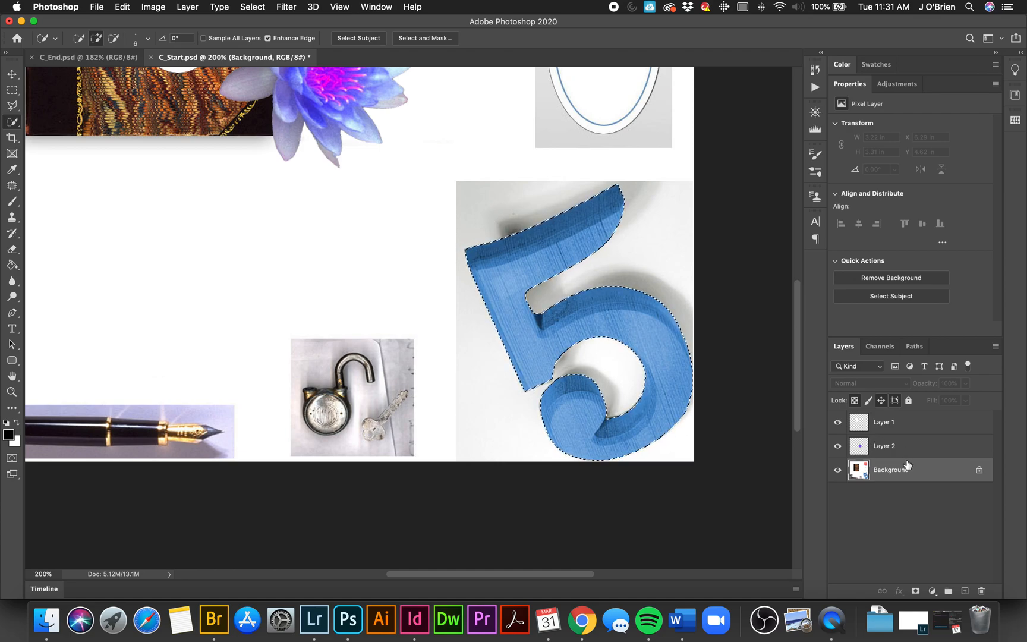
# Step: Copy the selected 5 to a new layer and move the copy over the book's upper-left corner
pyautogui.press('super+j')
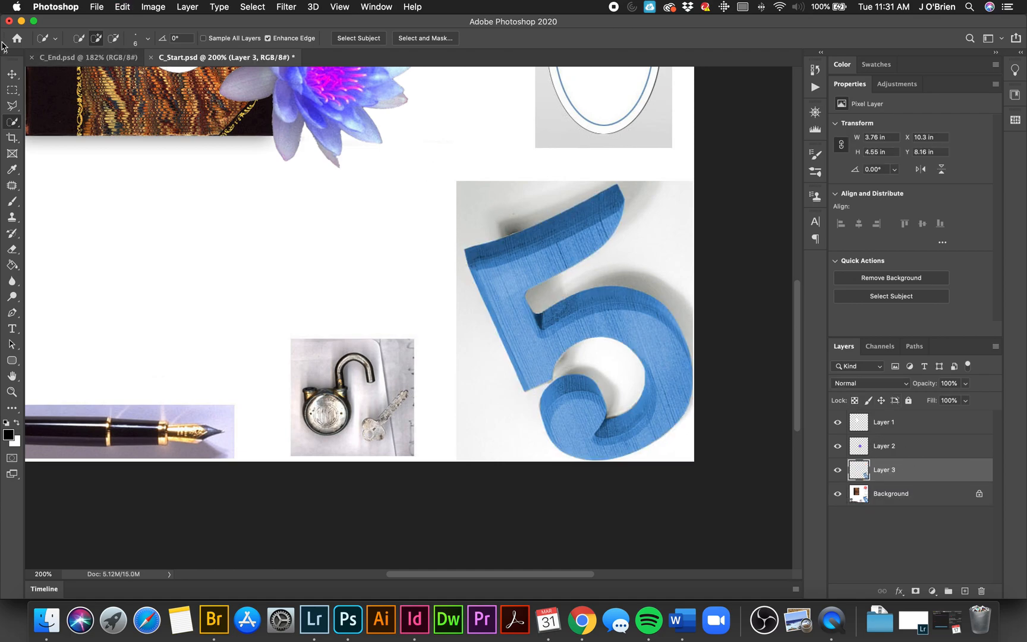
pyautogui.click(12, 74)
pyautogui.moveTo(509, 329); pyautogui.dragTo(294, 246)
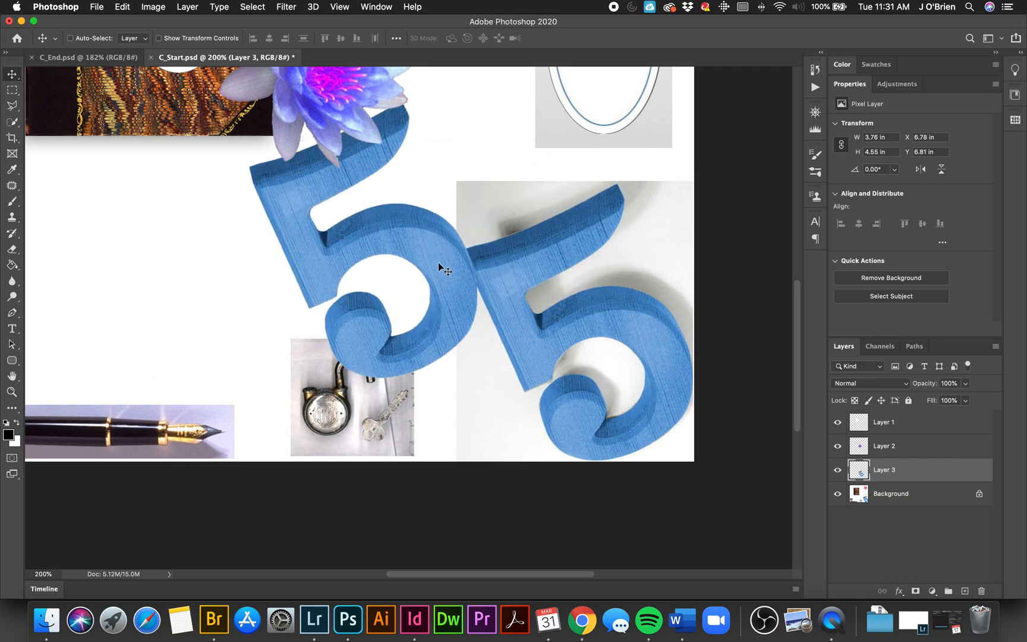
pyautogui.press('super+minus')
pyautogui.press('super+minus')
pyautogui.press('super+minus')
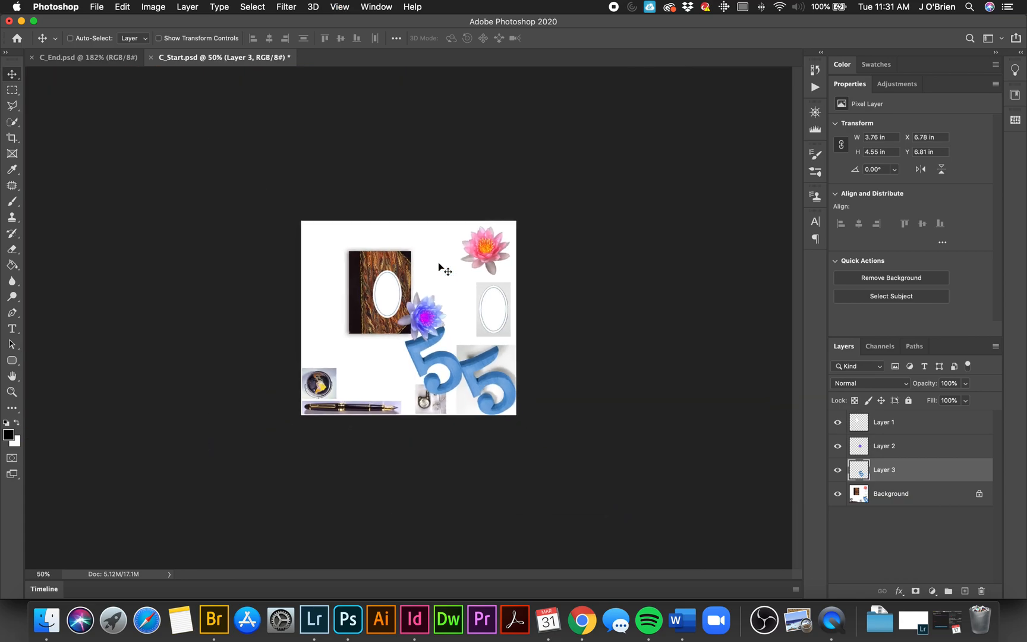
pyautogui.press('super+plus')
pyautogui.press('super+plus')
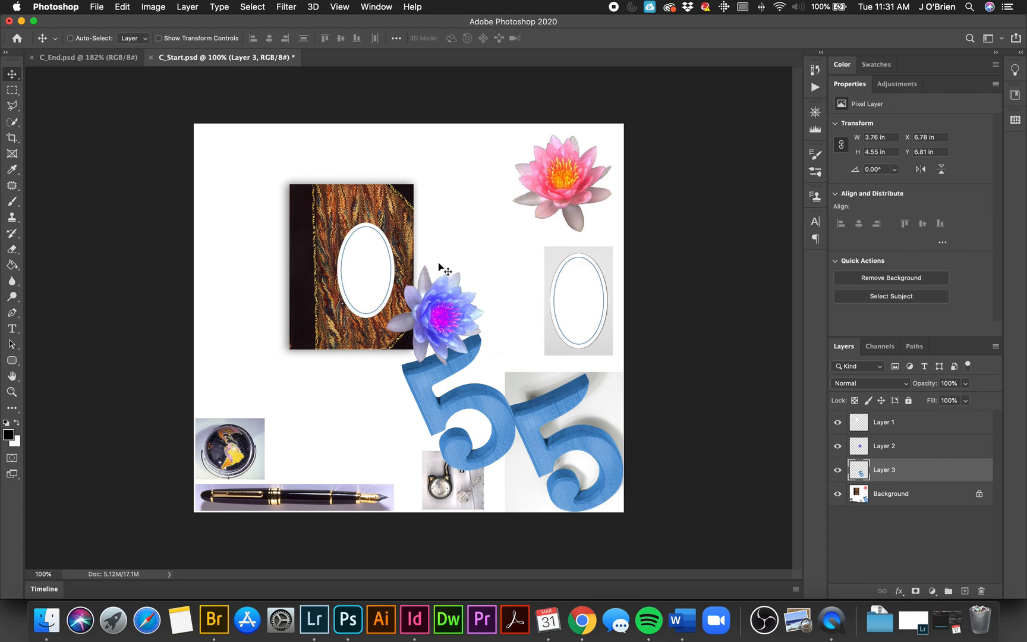
pyautogui.press('super+plus')
pyautogui.press('super+minus')
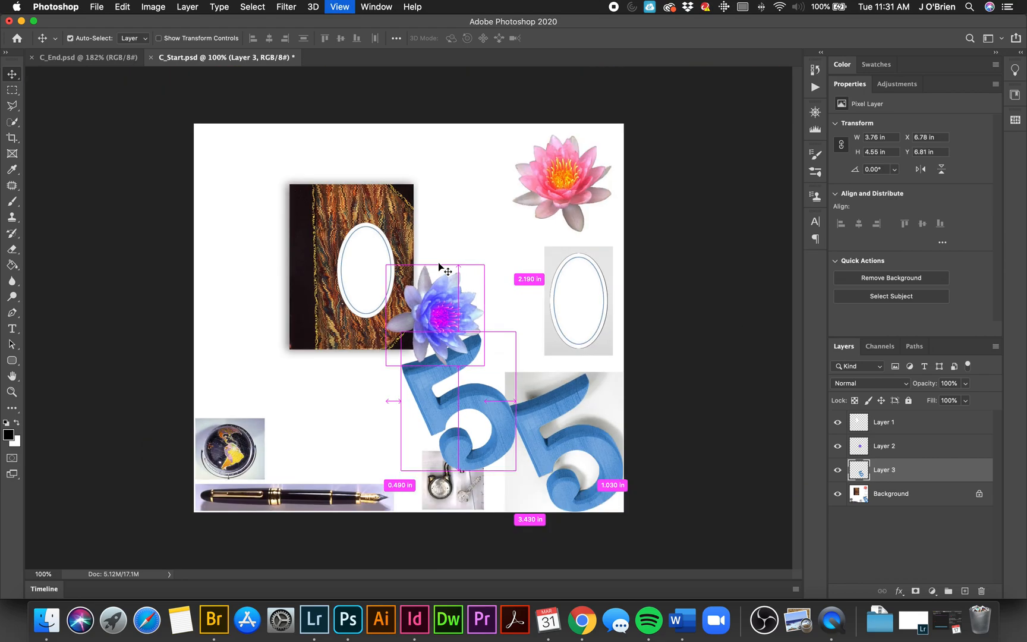
pyautogui.moveTo(479, 402); pyautogui.dragTo(290, 215)
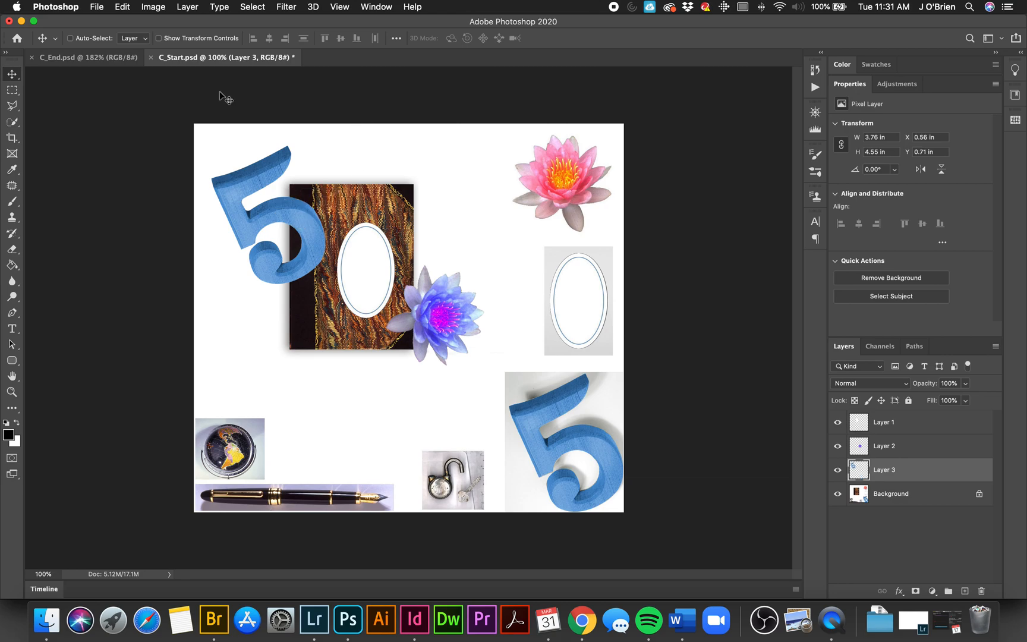
# Step: Rotate the 5 copy about 25° clockwise, shrink it to about 1.42 × 2.07 in and place it behind the book's white oval
pyautogui.click(110, 59)
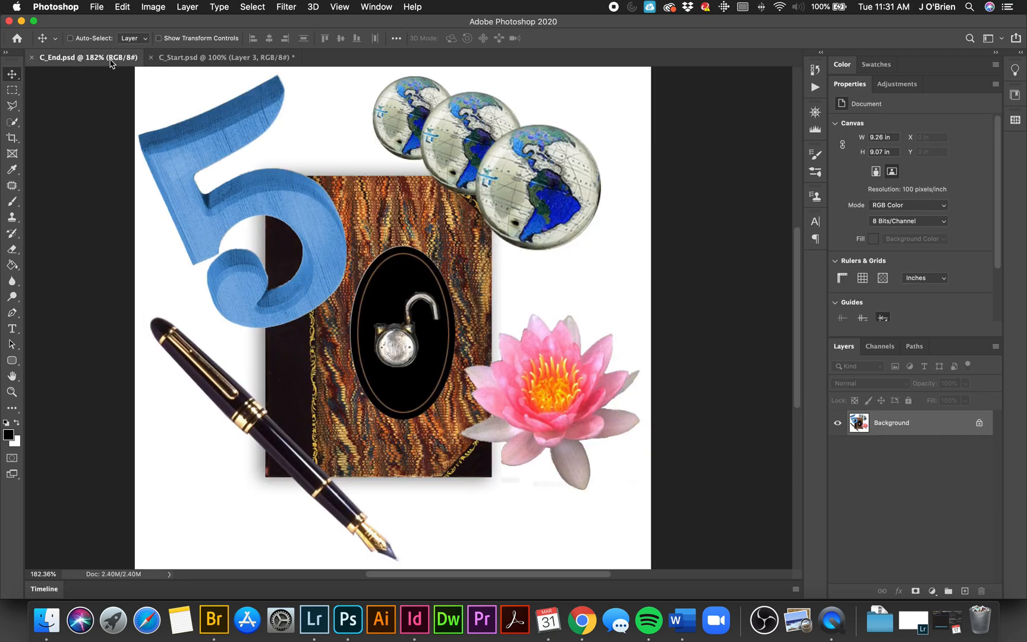
pyautogui.click(170, 60)
pyautogui.press('super+t')
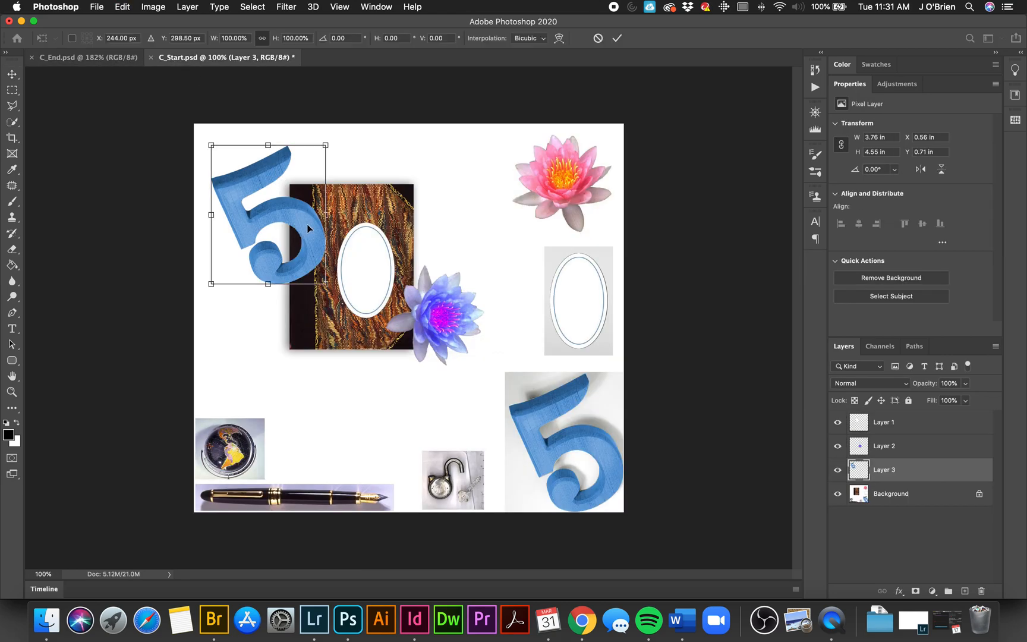
pyautogui.moveTo(331, 141); pyautogui.dragTo(356, 224)
pyautogui.moveTo(286, 252); pyautogui.dragTo(293, 255)
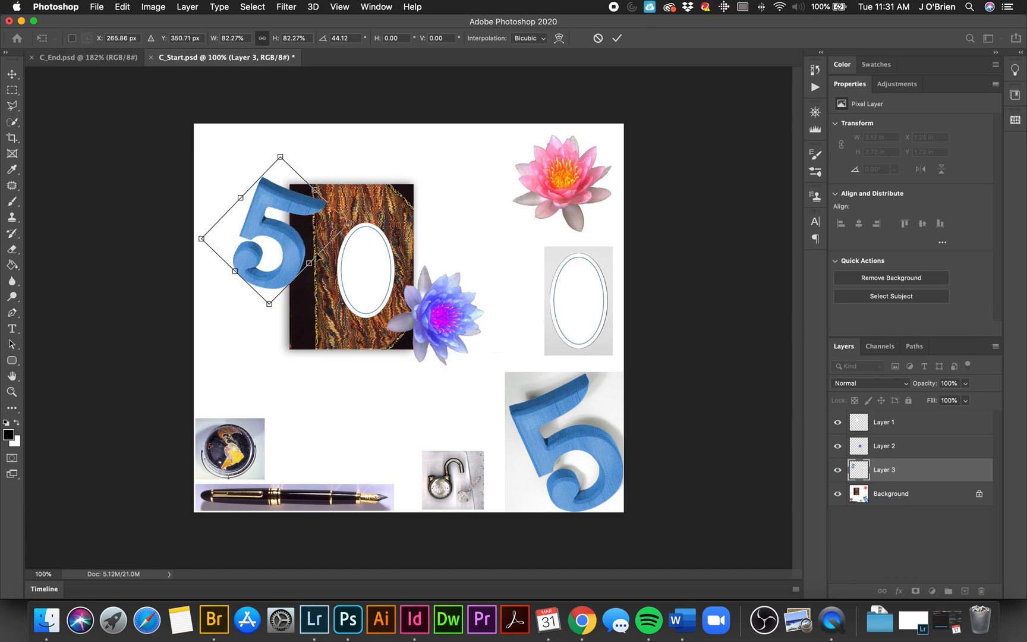
pyautogui.moveTo(358, 224); pyautogui.dragTo(338, 198)
pyautogui.moveTo(294, 247); pyautogui.dragTo(385, 269)
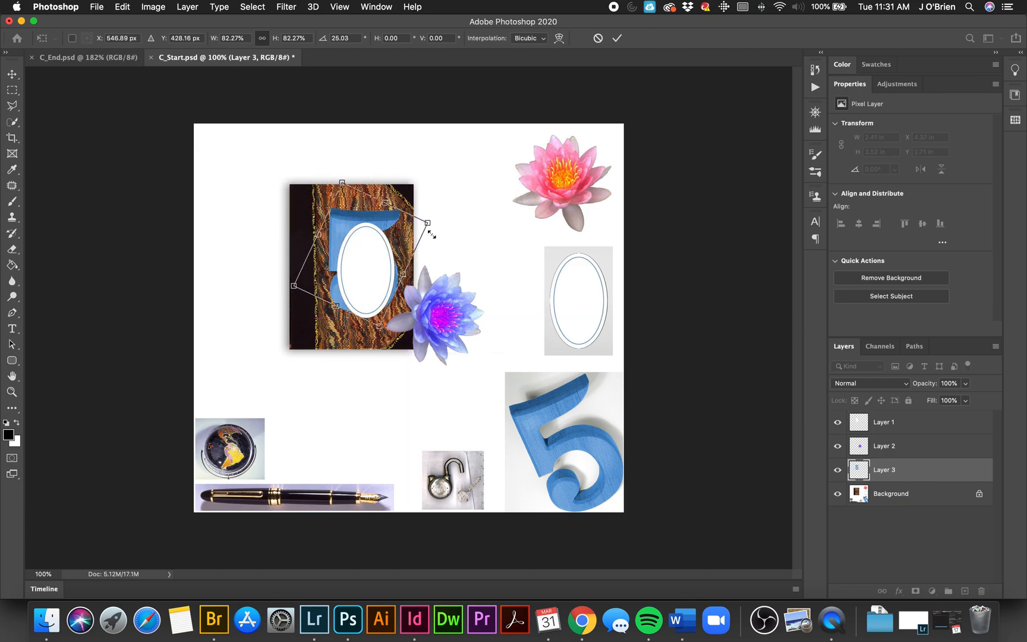
pyautogui.moveTo(429, 226); pyautogui.dragTo(371, 262)
pyautogui.press('Return')
# Step: Bring the 5's layer to the top of the layer stack and center the number inside the book's oval
pyautogui.click(923, 469)
pyautogui.moveTo(922, 469); pyautogui.dragTo(922, 458)
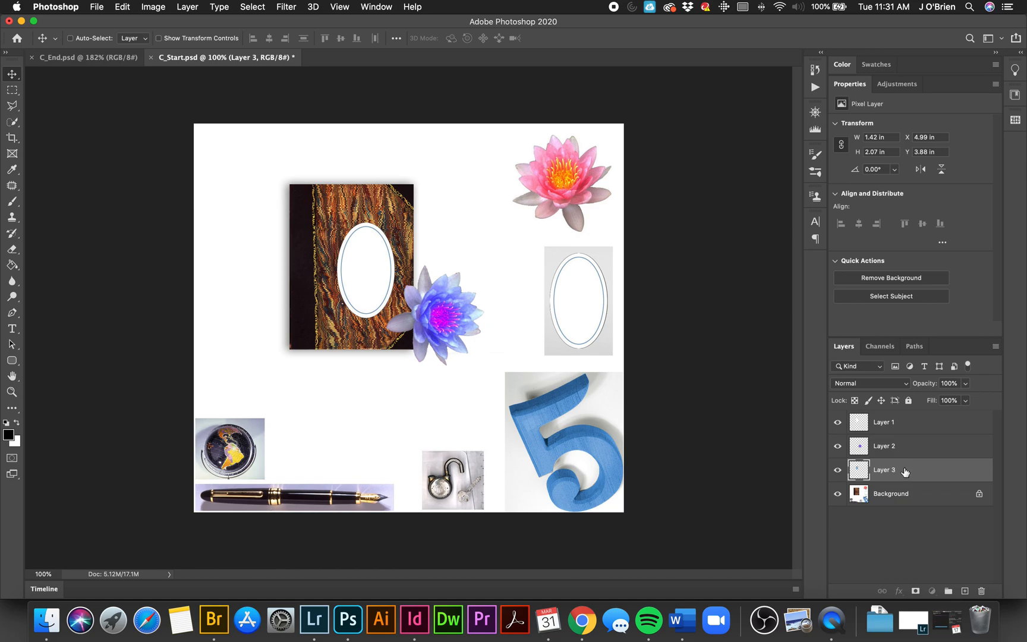
pyautogui.moveTo(896, 470); pyautogui.dragTo(900, 420)
pyautogui.moveTo(378, 282); pyautogui.dragTo(373, 290)
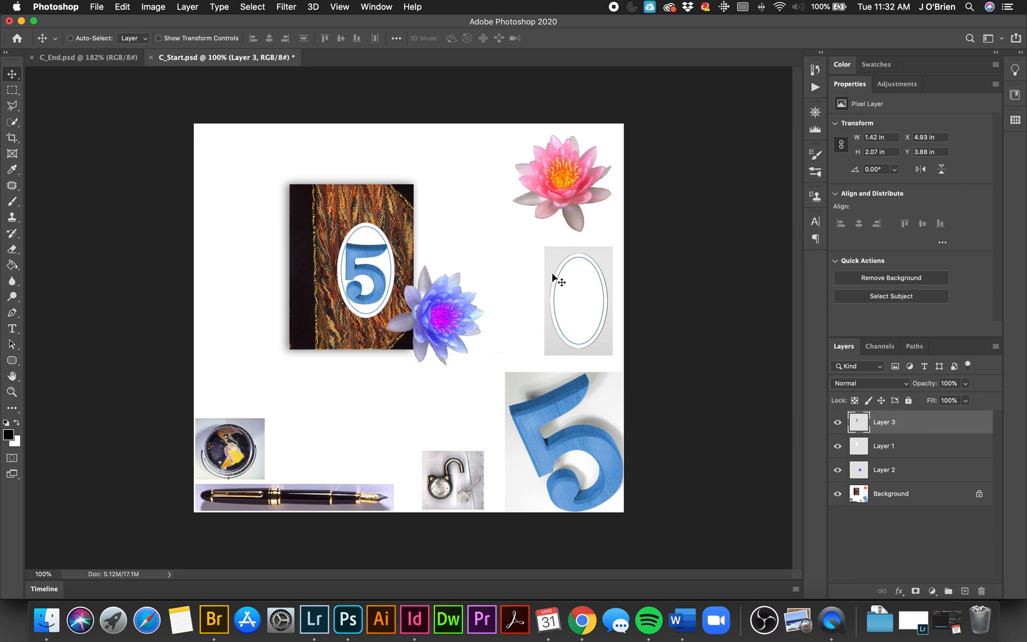
# Step: Scale the 5 down to about 1.27 × 1.82 in so it fits inside the oval's blue border
pyautogui.press('super')
pyautogui.press('super+t')
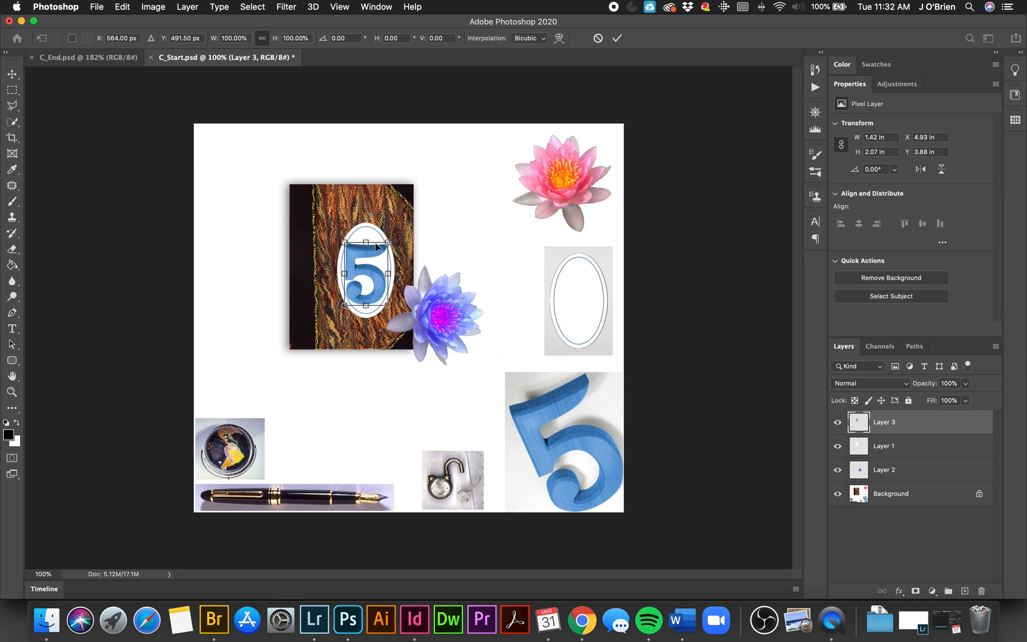
pyautogui.moveTo(388, 242); pyautogui.dragTo(385, 245)
pyautogui.moveTo(343, 304); pyautogui.dragTo(346, 300)
pyautogui.press('Return')
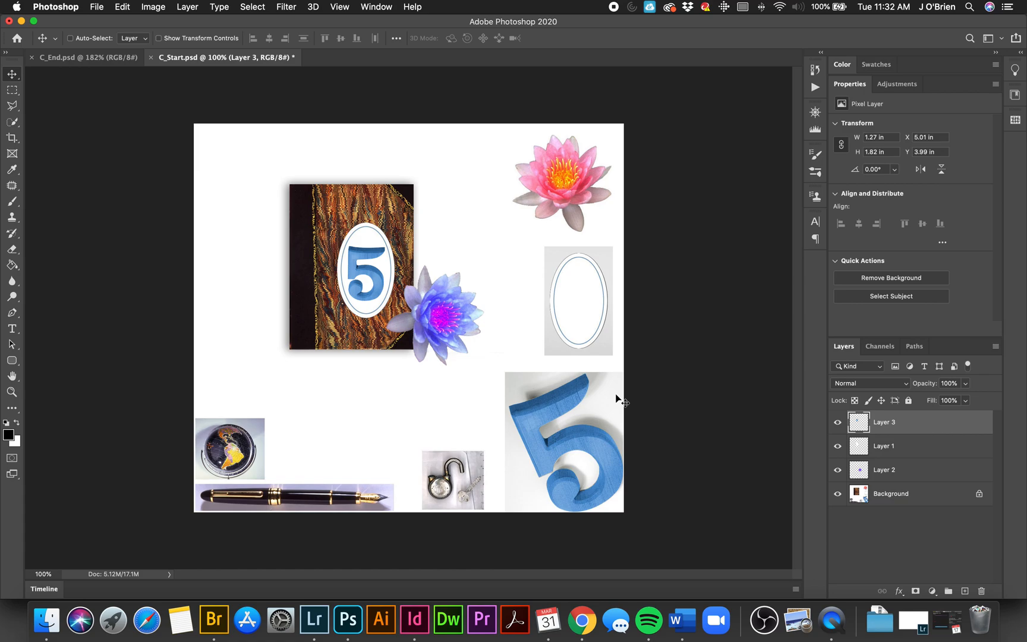
# Step: Try the Lasso tool by drawing a freeform selection in the blank area above the pen, and deselect it
pyautogui.click(12, 393)
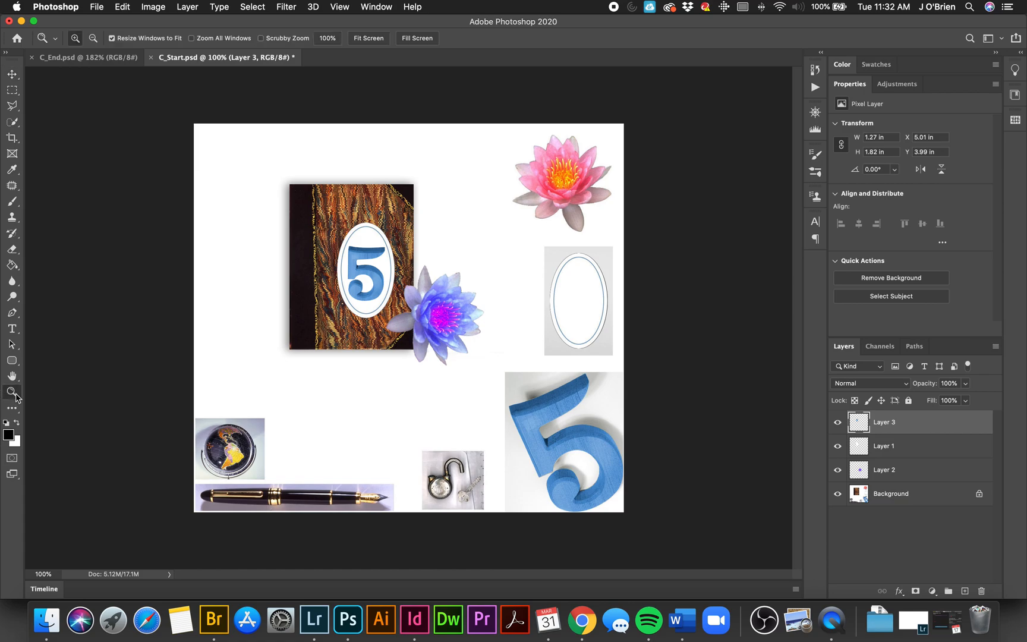
pyautogui.click(295, 482)
pyautogui.click(339, 488)
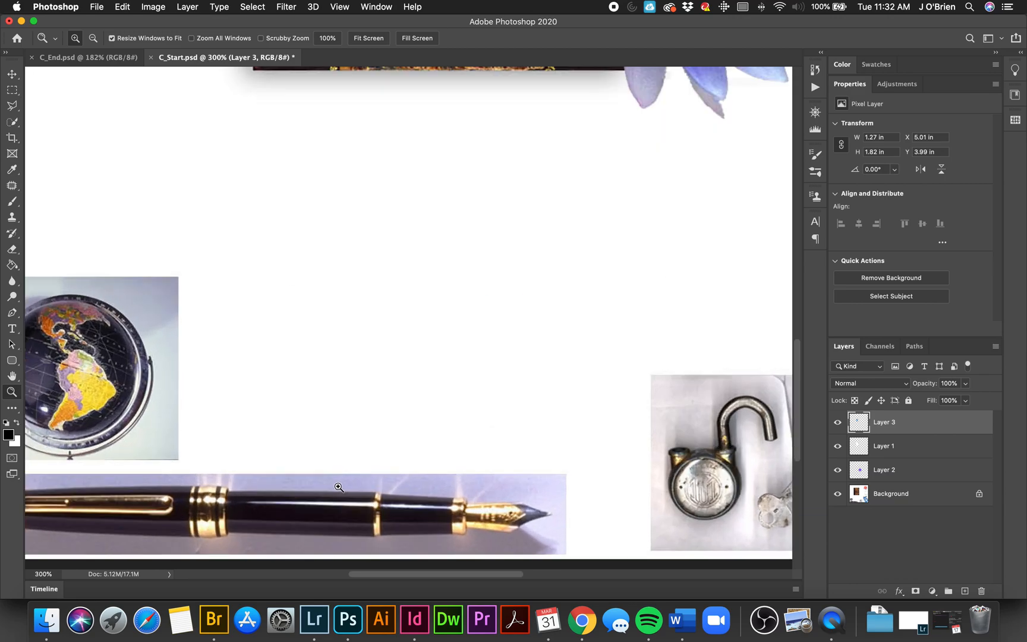
pyautogui.scroll(-1, 337, 491)
pyautogui.hscroll(-5, 321, 482)
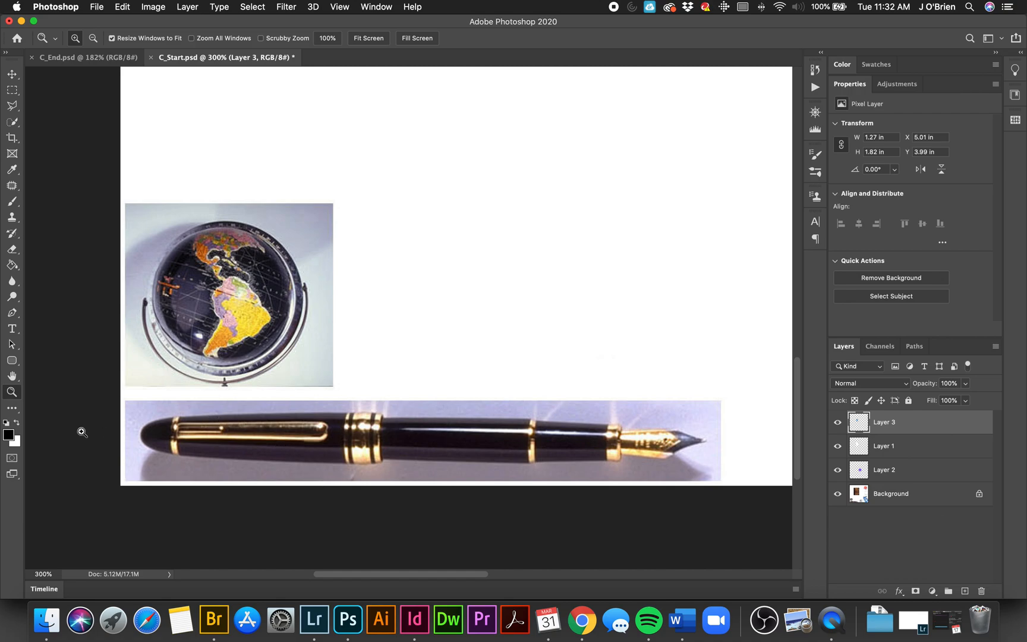
pyautogui.click(12, 106)
pyautogui.rightClick(12, 106)
pyautogui.click(59, 103)
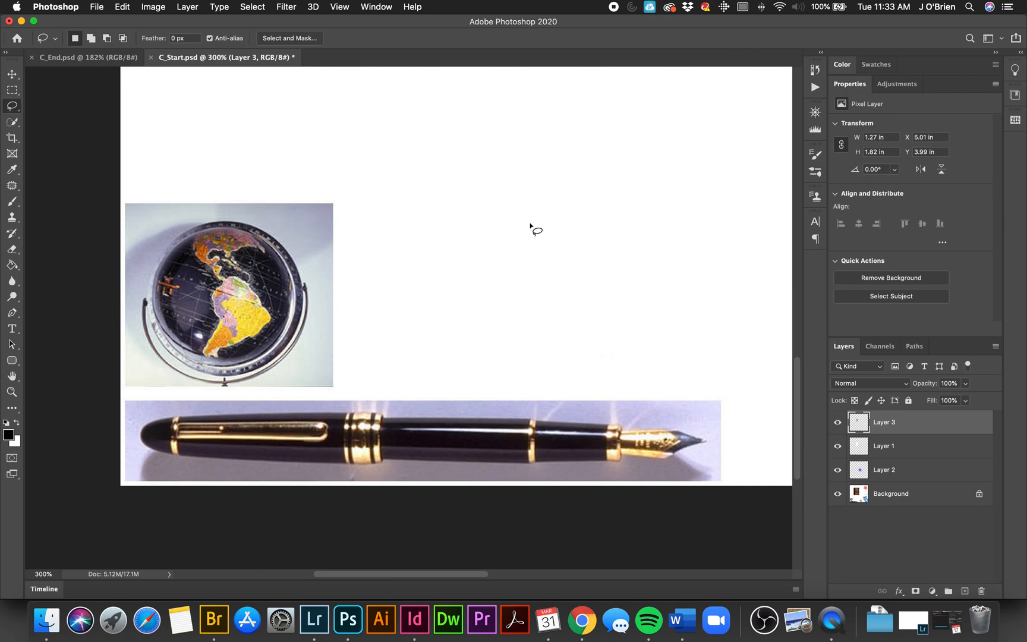
pyautogui.click(502, 191)
pyautogui.moveTo(502, 192)
pyautogui.mouseDown()
pyautogui.moveTo(462, 206)
pyautogui.moveTo(456, 271)
pyautogui.moveTo(491, 305)
pyautogui.moveTo(578, 344)
pyautogui.moveTo(670, 342)
pyautogui.moveTo(685, 286)
pyautogui.moveTo(626, 238)
pyautogui.moveTo(657, 295)
pyautogui.moveTo(589, 308)
pyautogui.moveTo(578, 222)
pyautogui.moveTo(620, 189)
pyautogui.moveTo(705, 241)
pyautogui.moveTo(740, 224)
pyautogui.moveTo(706, 138)
pyautogui.moveTo(639, 136)
pyautogui.moveTo(598, 153)
pyautogui.moveTo(563, 203)
pyautogui.moveTo(503, 192)
pyautogui.mouseUp()
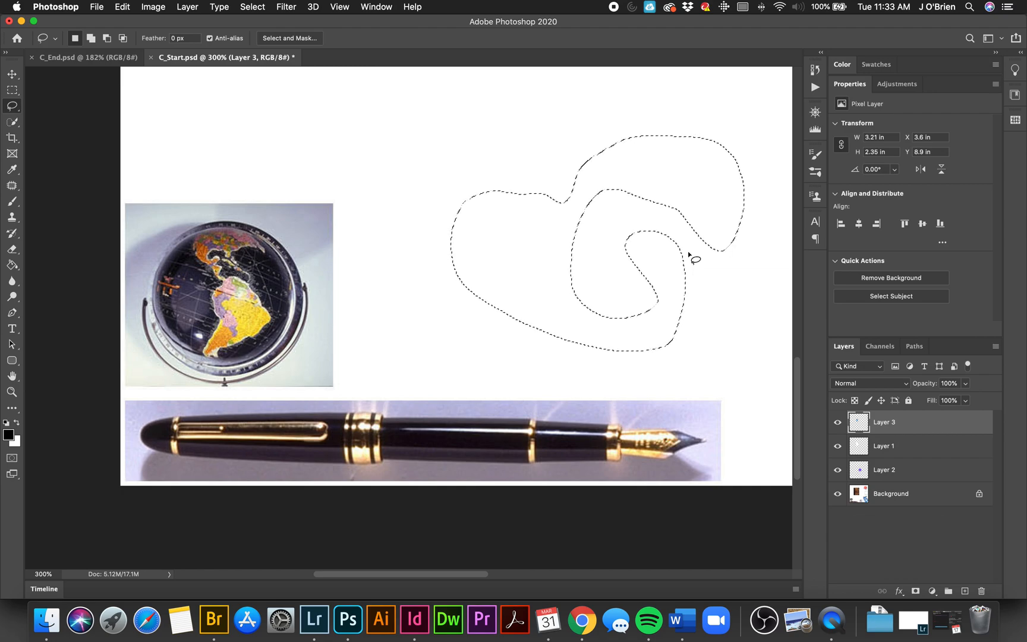
pyautogui.press('super+d')
# Step: Try the Polygonal Lasso tool by outlining a mixed straight and freehand shape in the blank area, and deselect it
pyautogui.moveTo(10, 111); pyautogui.dragTo(60, 118)
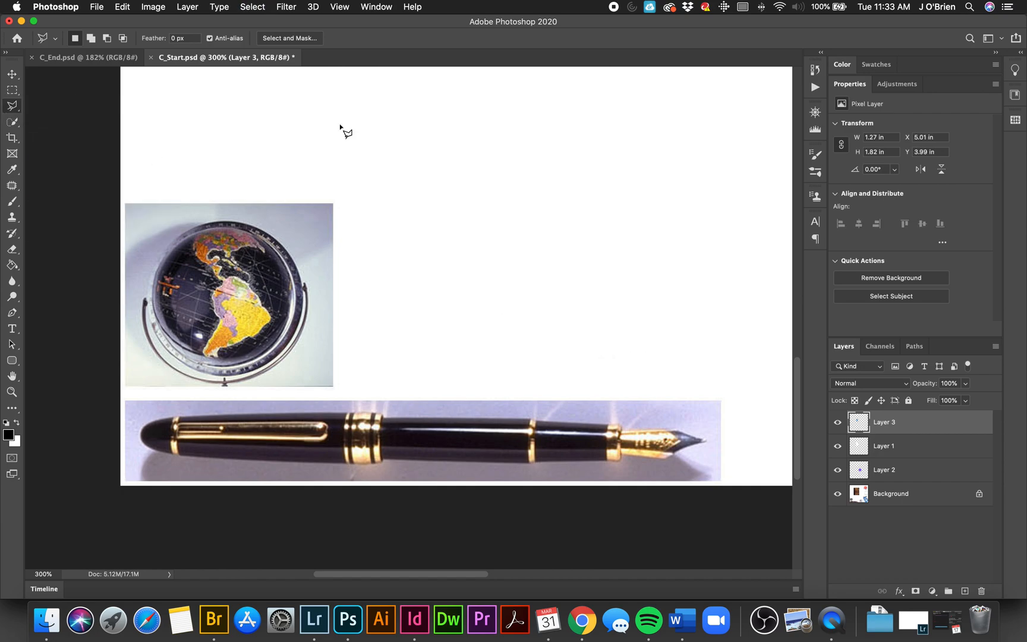
pyautogui.click(395, 148)
pyautogui.click(565, 95)
pyautogui.click(644, 220)
pyautogui.click(573, 308)
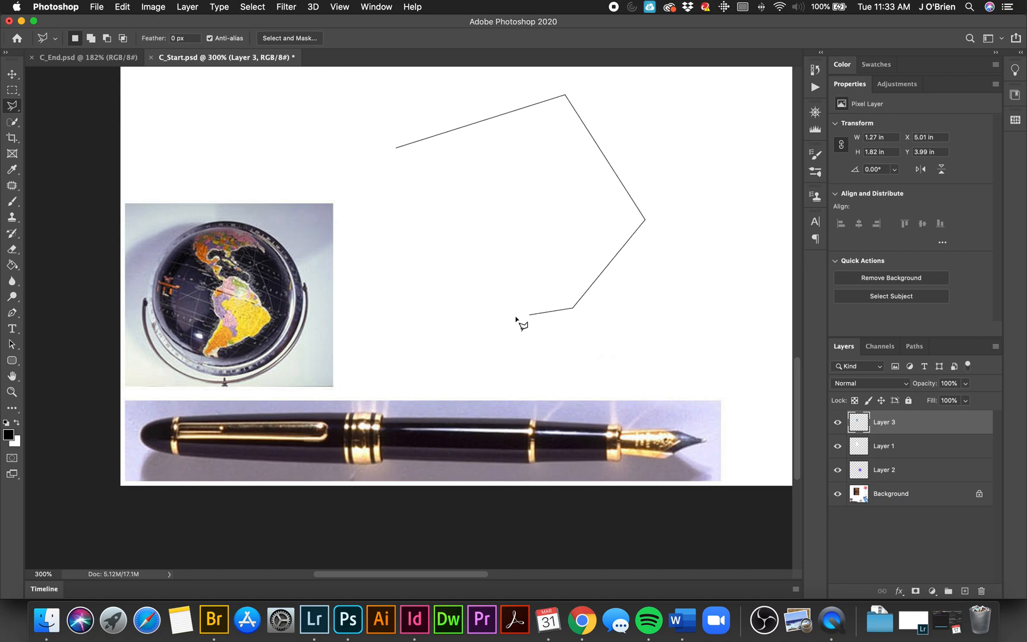
pyautogui.click(436, 334)
pyautogui.click(393, 252)
pyautogui.moveTo(480, 218)
pyautogui.mouseDown()
pyautogui.moveTo(461, 190)
pyautogui.moveTo(431, 189)
pyautogui.moveTo(423, 228)
pyautogui.moveTo(407, 226)
pyautogui.moveTo(396, 203)
pyautogui.moveTo(407, 183)
pyautogui.moveTo(461, 174)
pyautogui.moveTo(495, 223)
pyautogui.moveTo(450, 259)
pyautogui.moveTo(457, 284)
pyautogui.moveTo(527, 286)
pyautogui.moveTo(555, 247)
pyautogui.moveTo(553, 142)
pyautogui.moveTo(487, 148)
pyautogui.moveTo(501, 178)
pyautogui.moveTo(482, 160)
pyautogui.moveTo(388, 162)
pyautogui.moveTo(373, 169)
pyautogui.moveTo(356, 212)
pyautogui.moveTo(333, 144)
pyautogui.moveTo(380, 112)
pyautogui.moveTo(396, 152)
pyautogui.mouseUp()
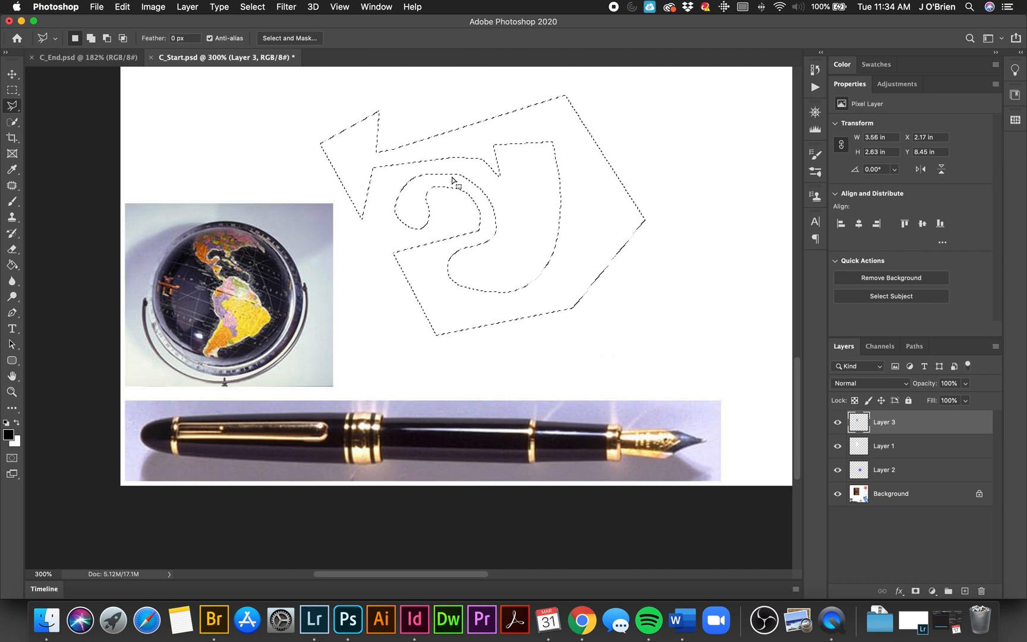
pyautogui.press('super+d')
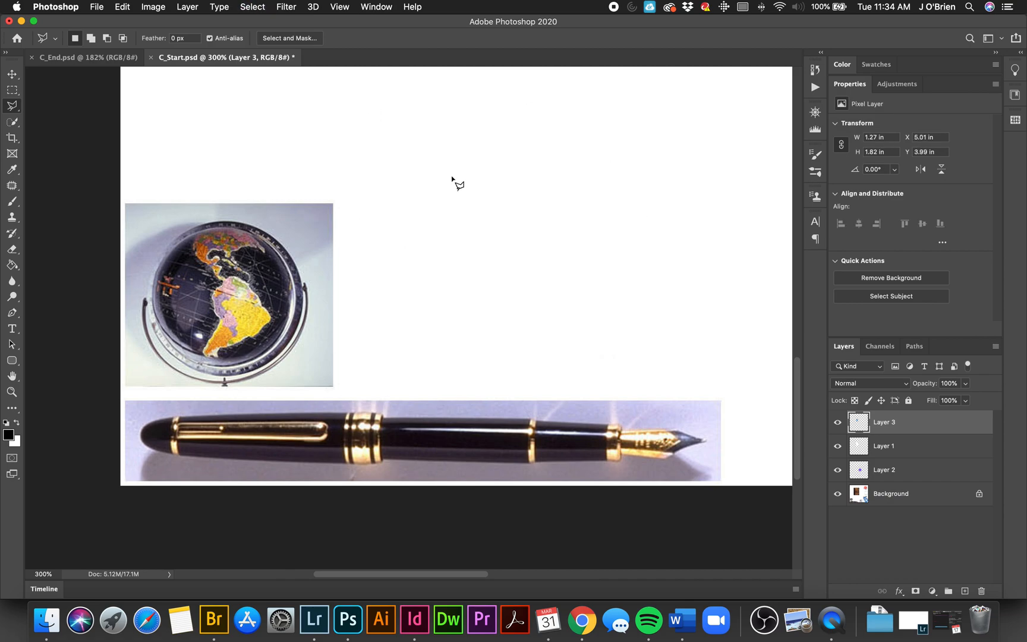
# Step: Start a Polygonal Lasso outline at the pen's nib tip and trace the lower edge to the thin gold ring
pyautogui.press('super+equal')
pyautogui.press('super+equal')
pyautogui.press('super+equal')
pyautogui.press('super+equal')
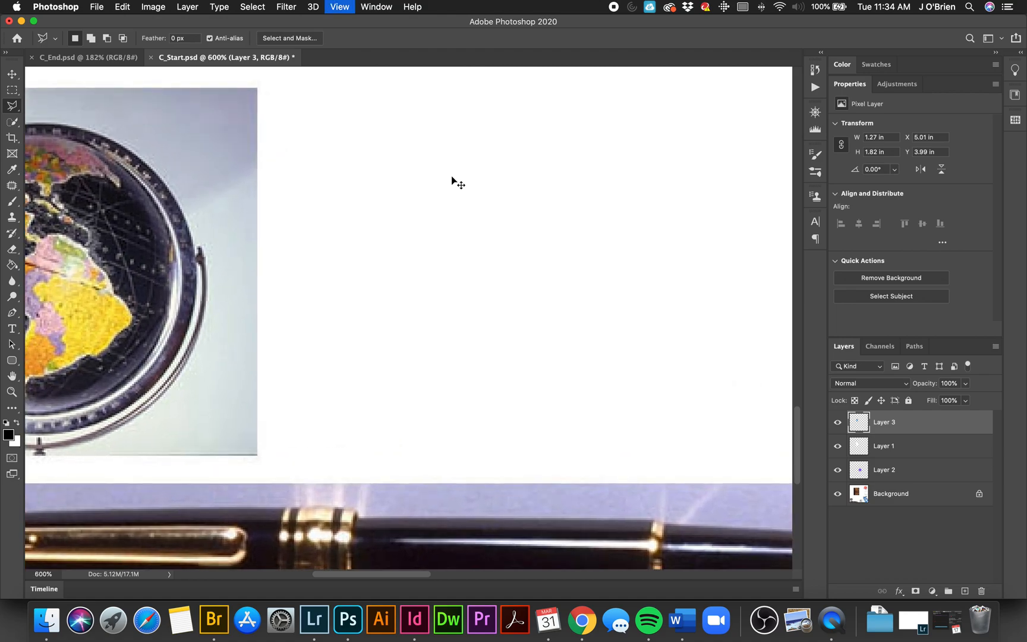
pyautogui.moveTo(595, 356); pyautogui.dragTo(533, 176)
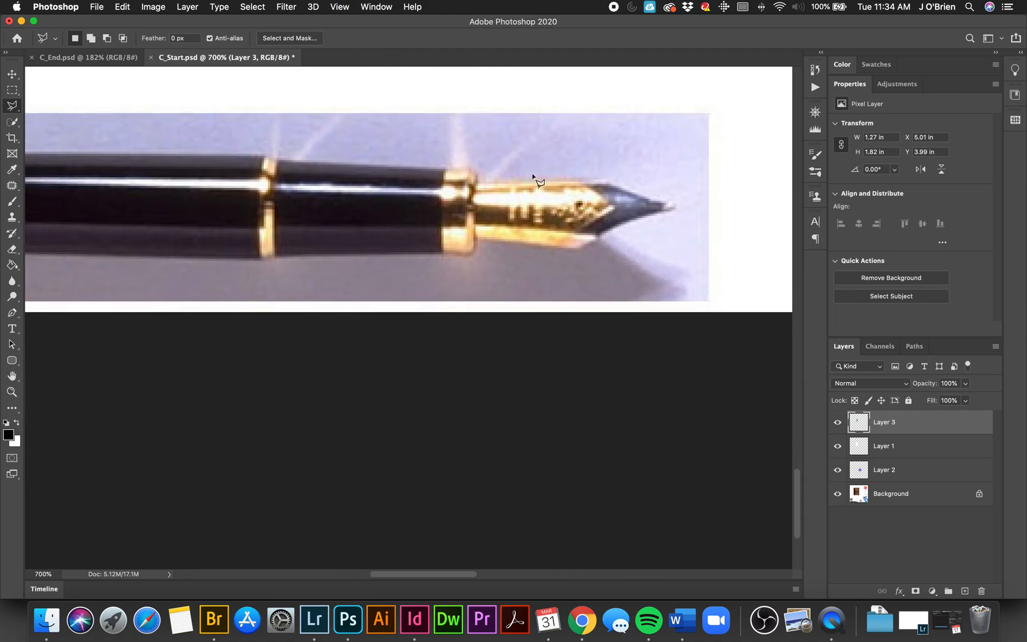
pyautogui.click(675, 202)
pyautogui.click(675, 208)
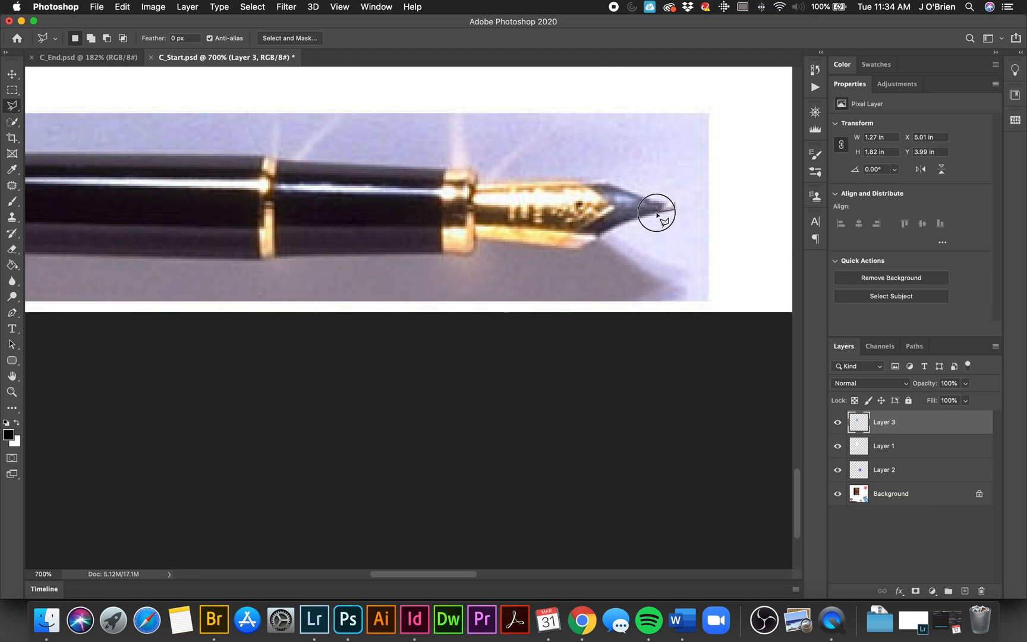
pyautogui.click(629, 220)
pyautogui.click(598, 237)
pyautogui.click(577, 249)
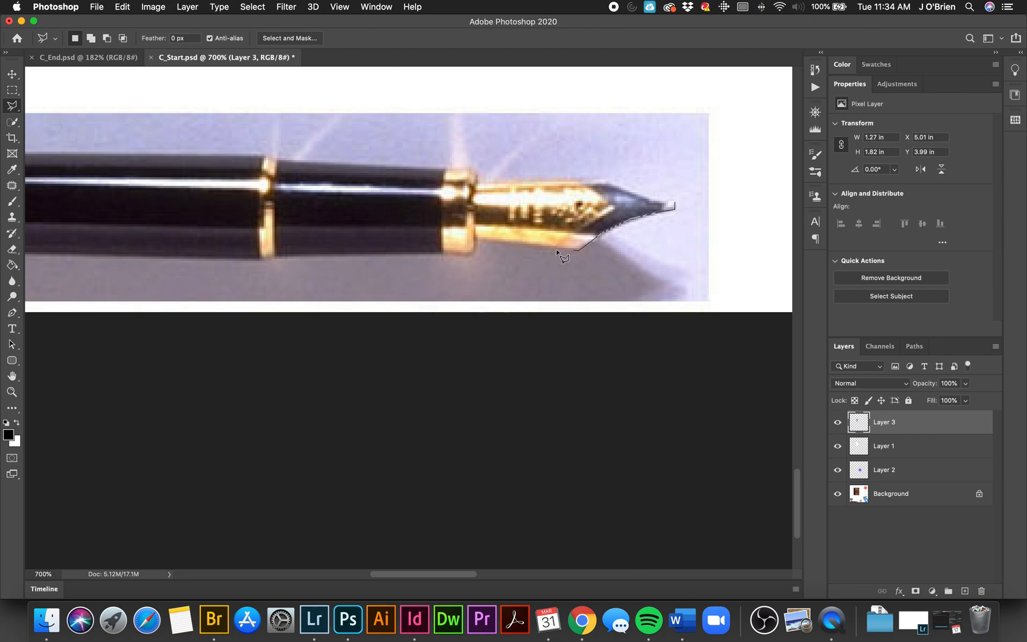
pyautogui.click(477, 241)
pyautogui.click(474, 253)
pyautogui.click(459, 256)
pyautogui.press('BackSpace')
pyautogui.click(249, 259)
# Step: Continue the outline along the lower edge of the barrel and cap, around the rounded end and back to the wide gold band
pyautogui.hscroll(-5, 176, 259)
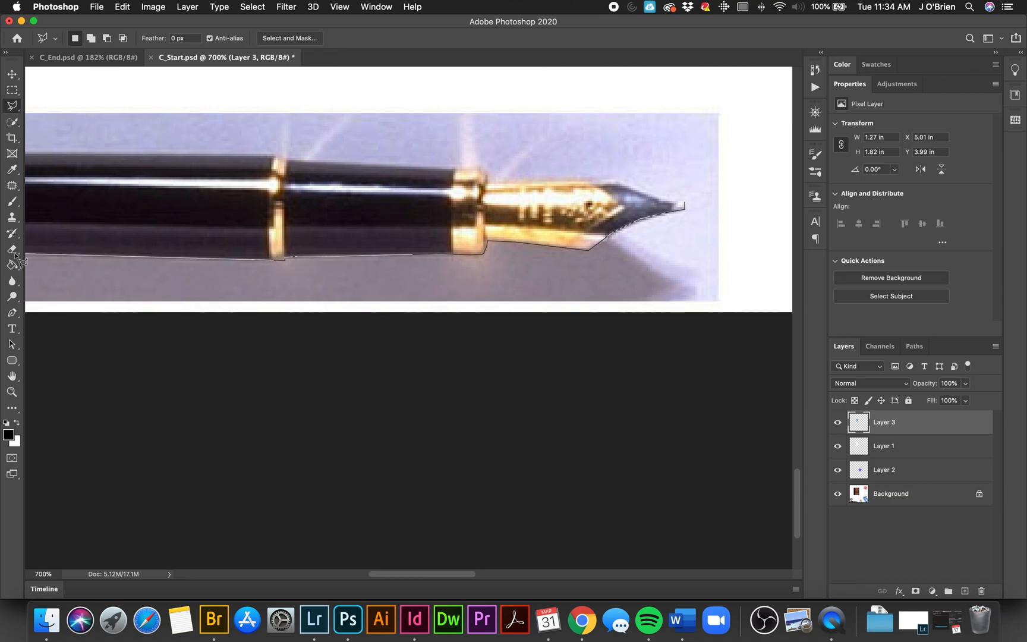
pyautogui.click(337, 257)
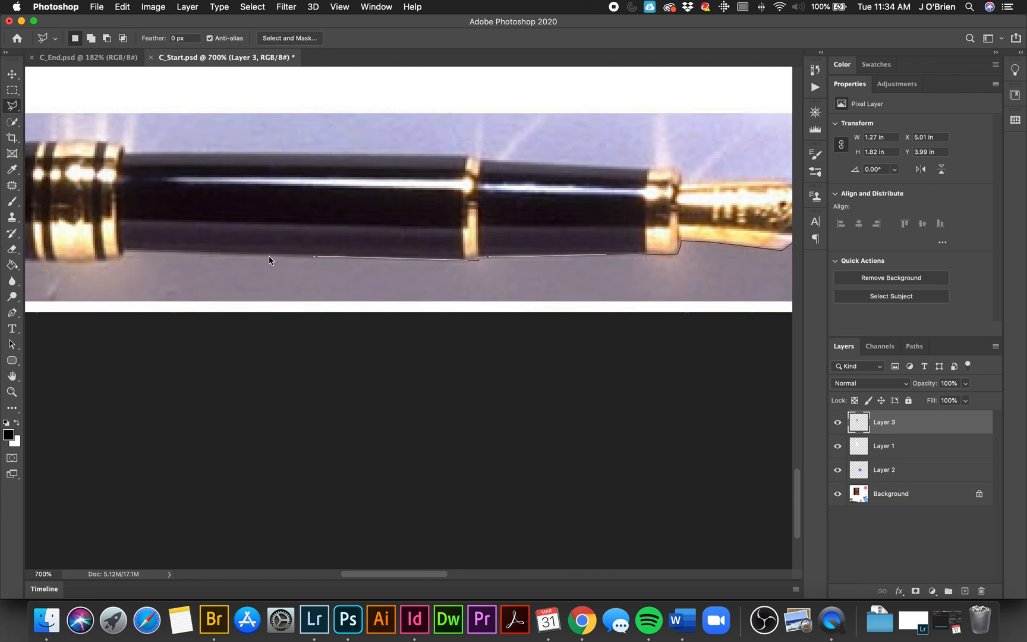
pyautogui.click(159, 252)
pyautogui.click(123, 250)
pyautogui.hscroll(-5, 123, 250)
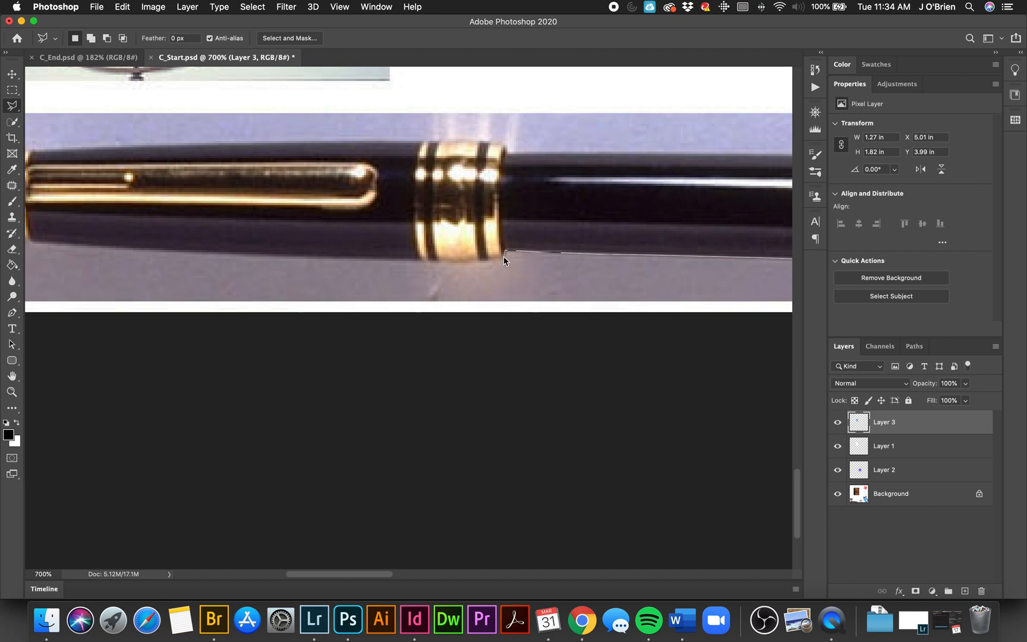
pyautogui.click(498, 262)
pyautogui.click(270, 255)
pyautogui.click(187, 251)
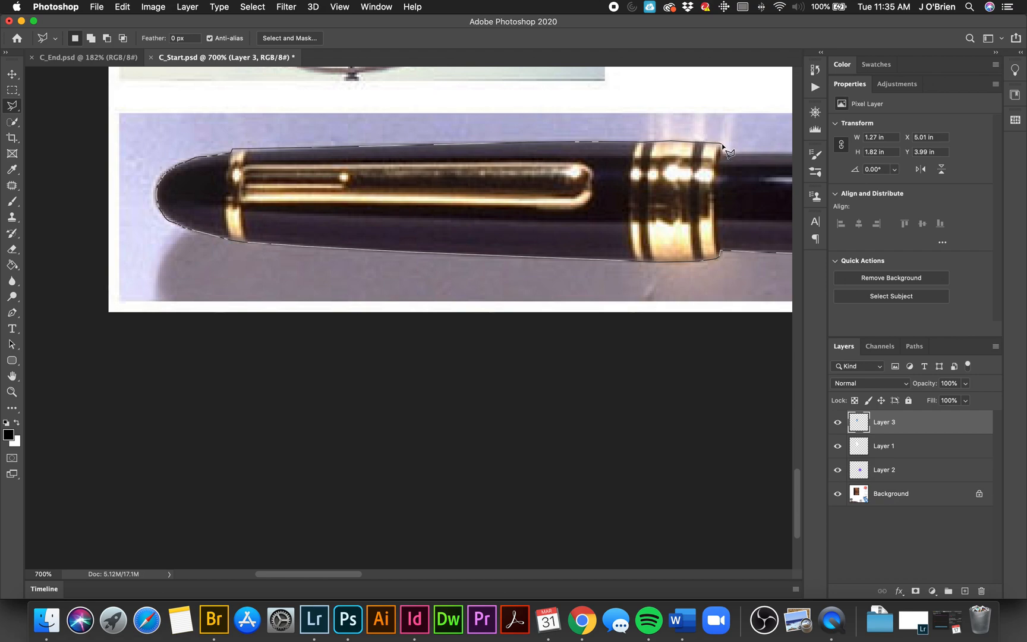
# Step: Continue the outline along the pen's upper edge to the nib tip and close it into a selection
pyautogui.hscroll(10, 723, 153)
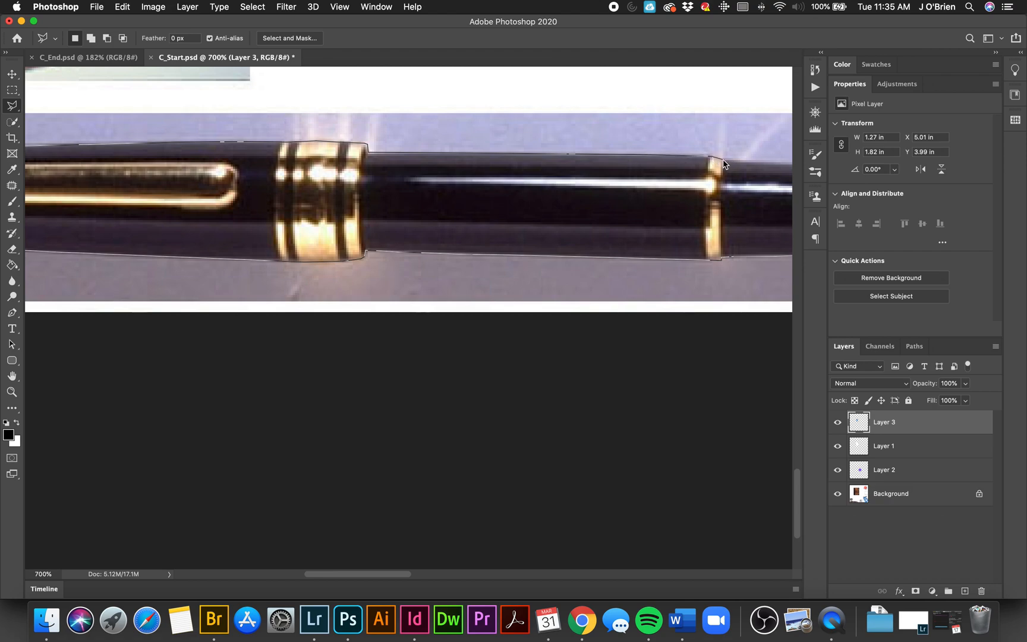
pyautogui.hscroll(10, 723, 164)
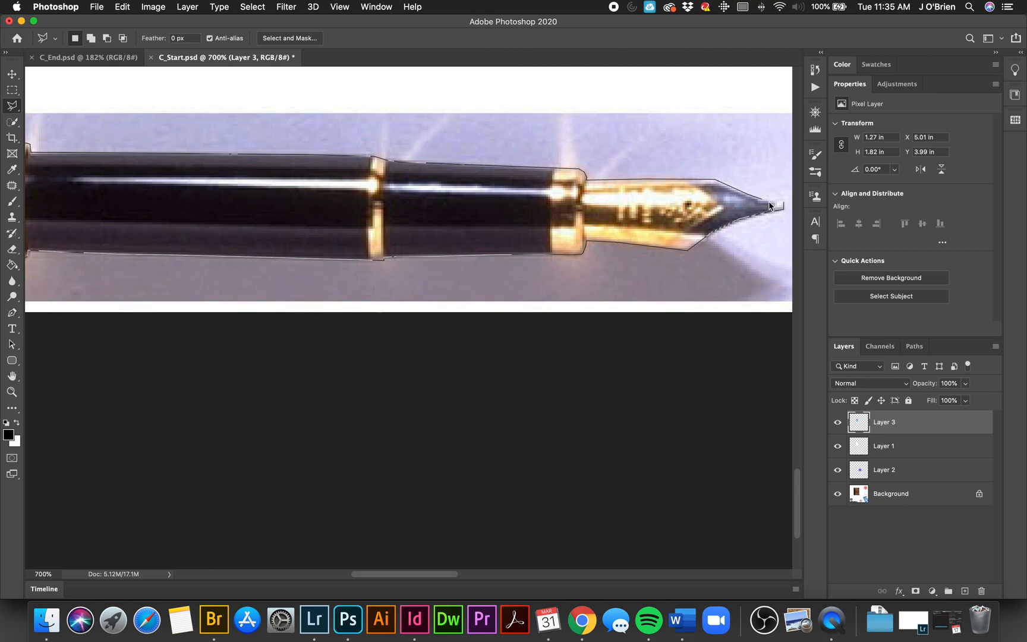
pyautogui.doubleClick(787, 210)
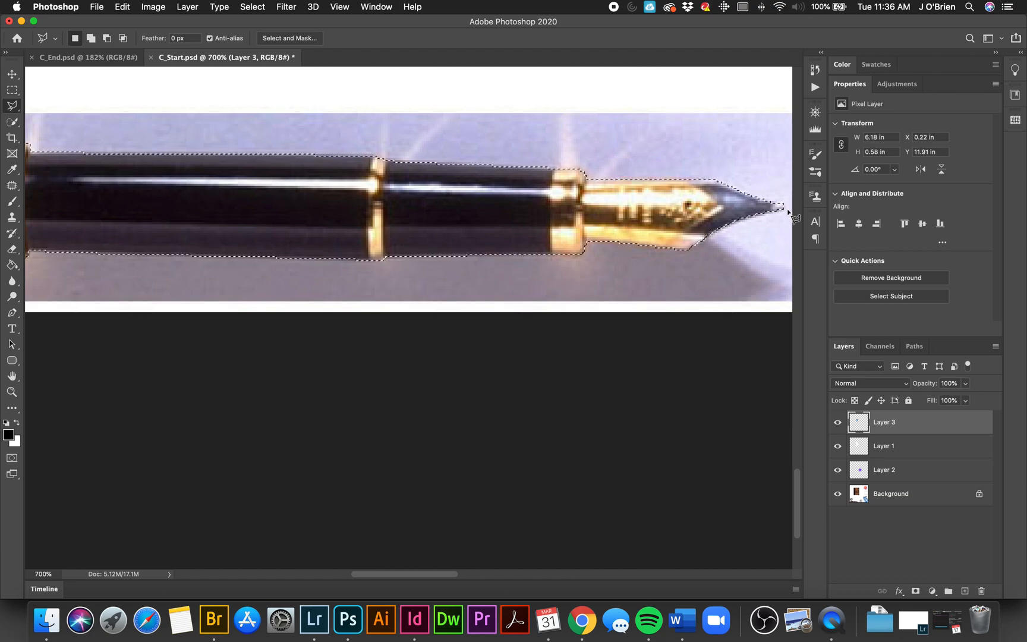
pyautogui.press('super+minus')
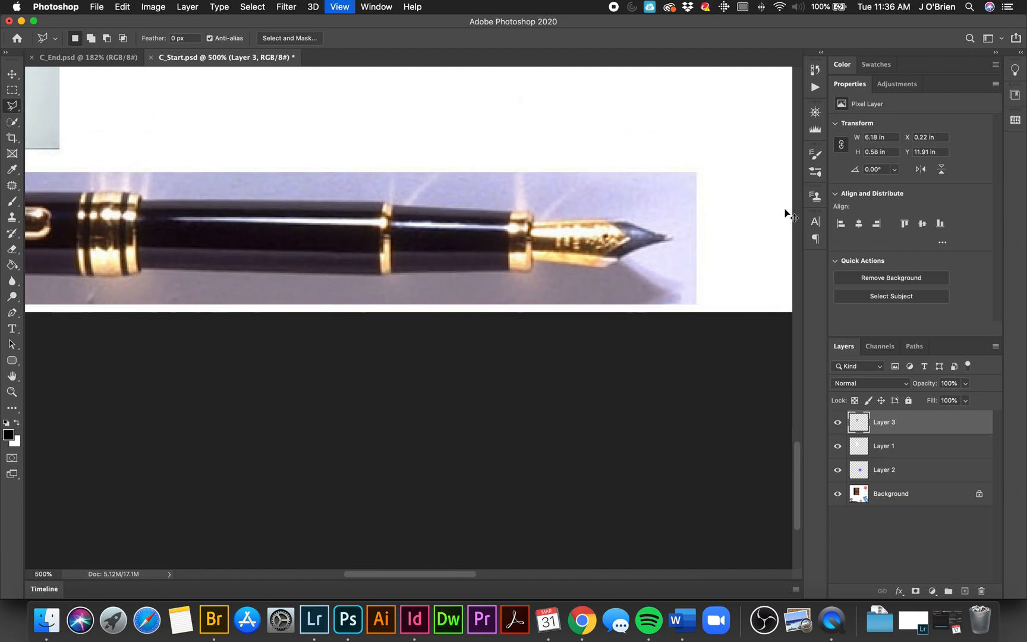
pyautogui.press('super+minus')
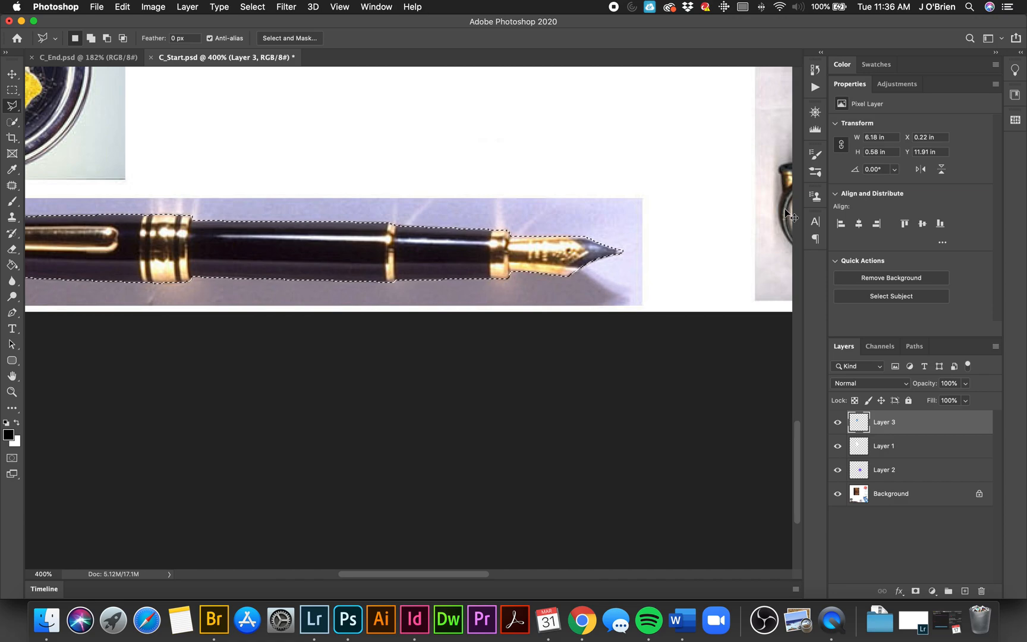
pyautogui.press('super+minus')
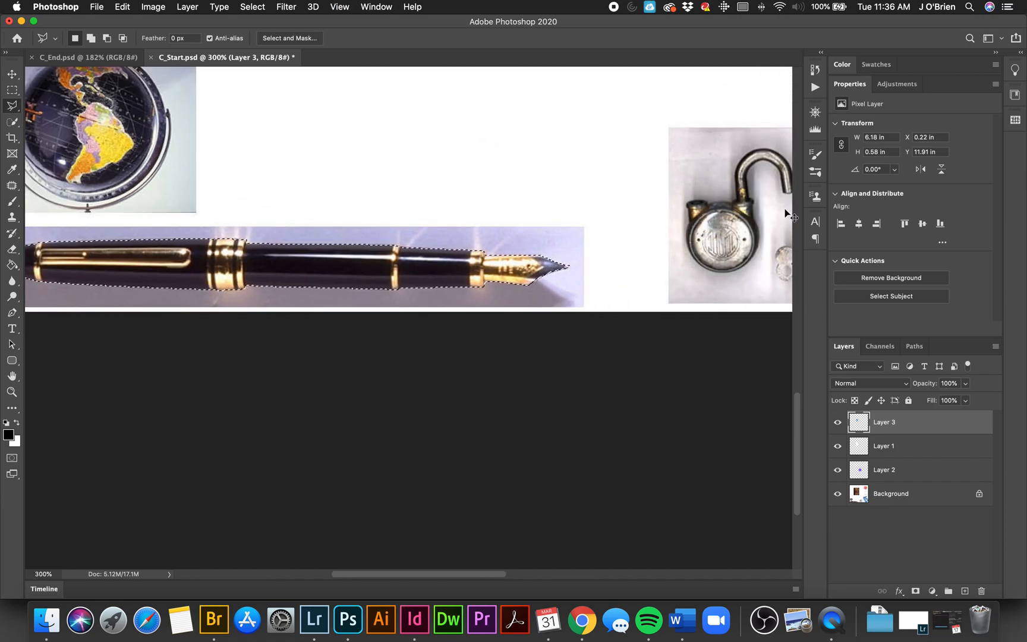
# Step: Copy the selected pen from the Background layer onto its own new layer
pyautogui.press('super+0')
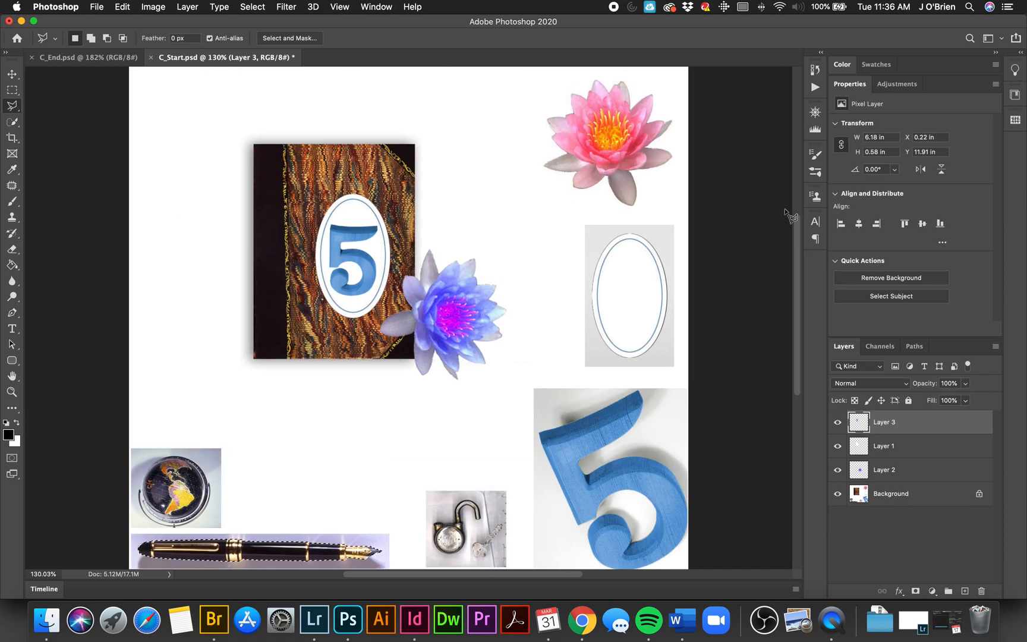
pyautogui.click(932, 493)
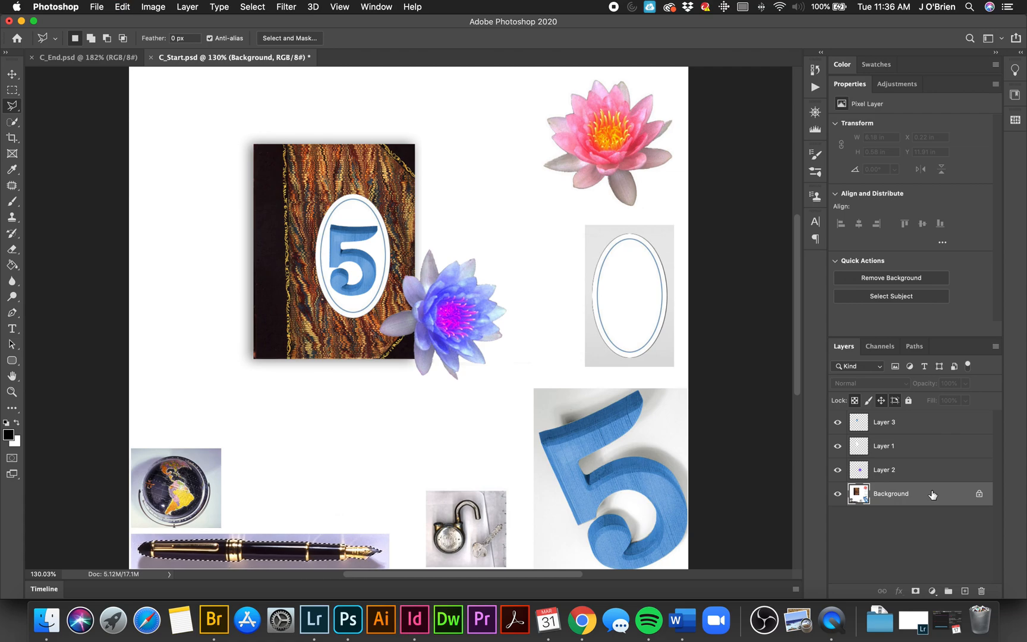
pyautogui.press('super+j')
# Step: Move the pen copy across the book cover's lower-left corner and rotate it diagonally with the nib pointing down to the right
pyautogui.press('v')
pyautogui.moveTo(333, 566); pyautogui.dragTo(369, 393)
pyautogui.press('super+t')
pyautogui.press('Return')
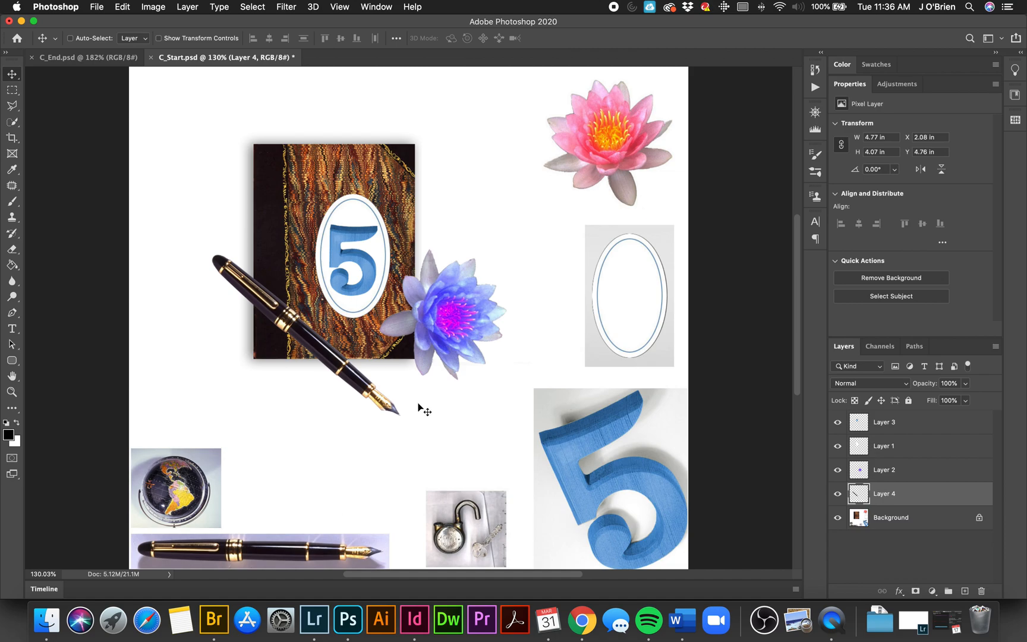
# Step: Start a Magnetic Lasso outline at the base of the padlock's shackle and trace its inner edge to the open end
pyautogui.click(12, 391)
pyautogui.click(459, 543)
pyautogui.click(478, 505)
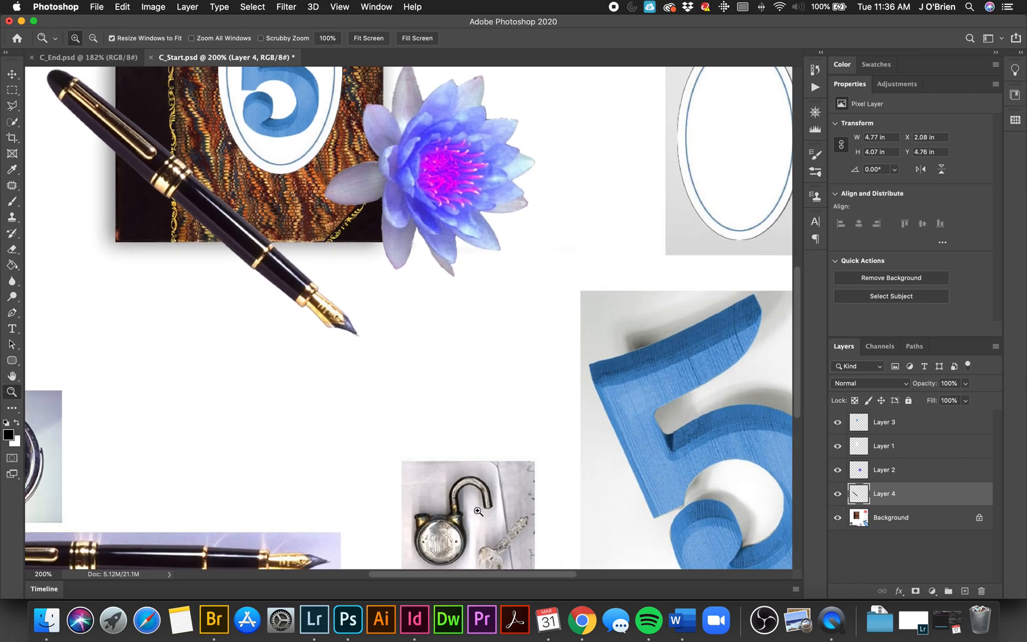
pyautogui.click(474, 519)
pyautogui.click(474, 519)
pyautogui.scroll(-3, 469, 511)
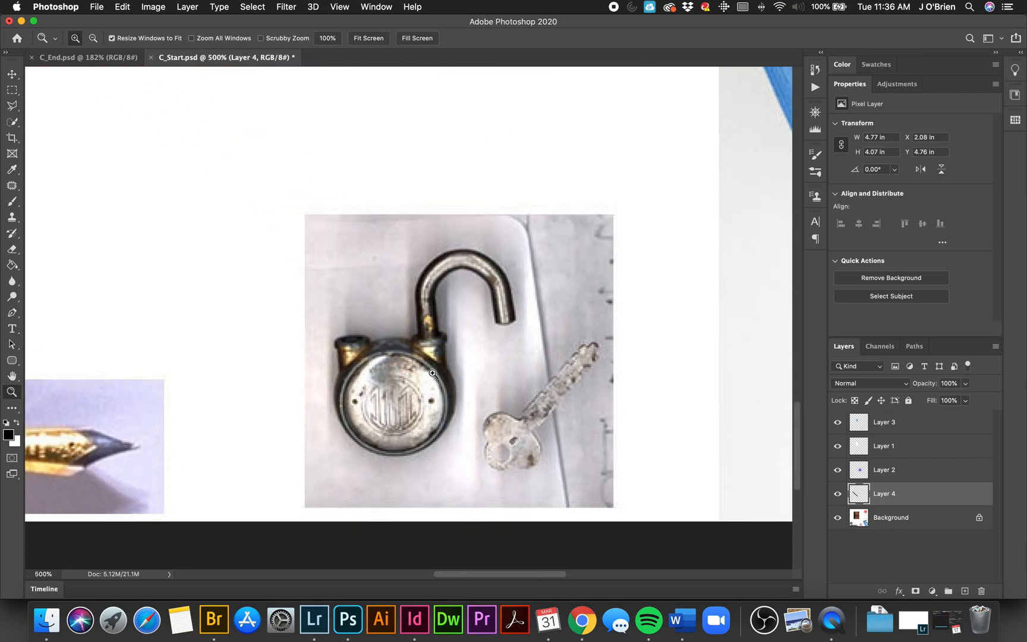
pyautogui.click(438, 402)
pyautogui.click(447, 385)
pyautogui.click(447, 385)
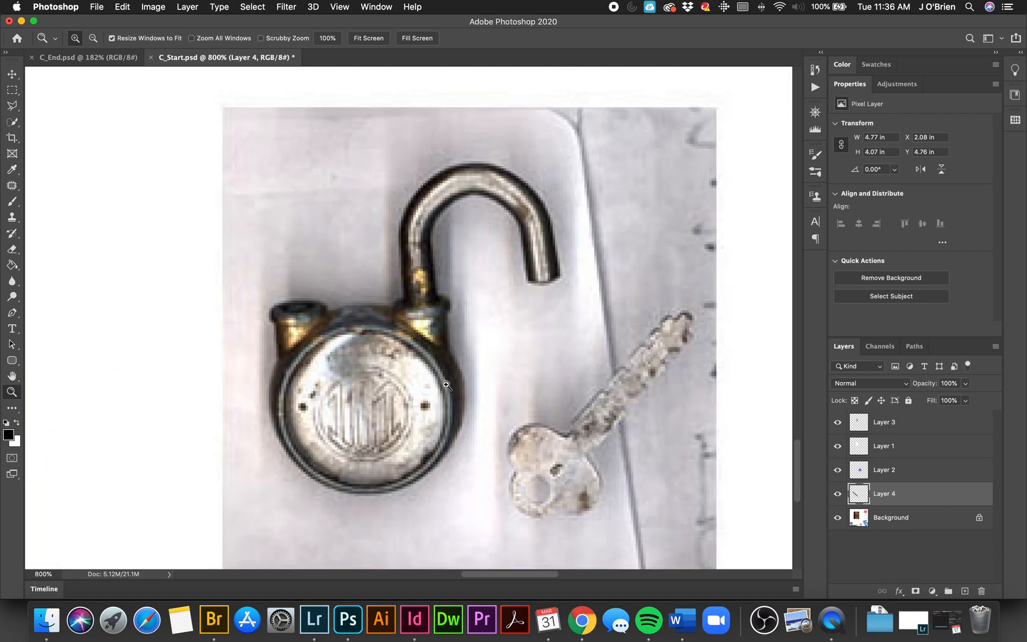
pyautogui.click(447, 385)
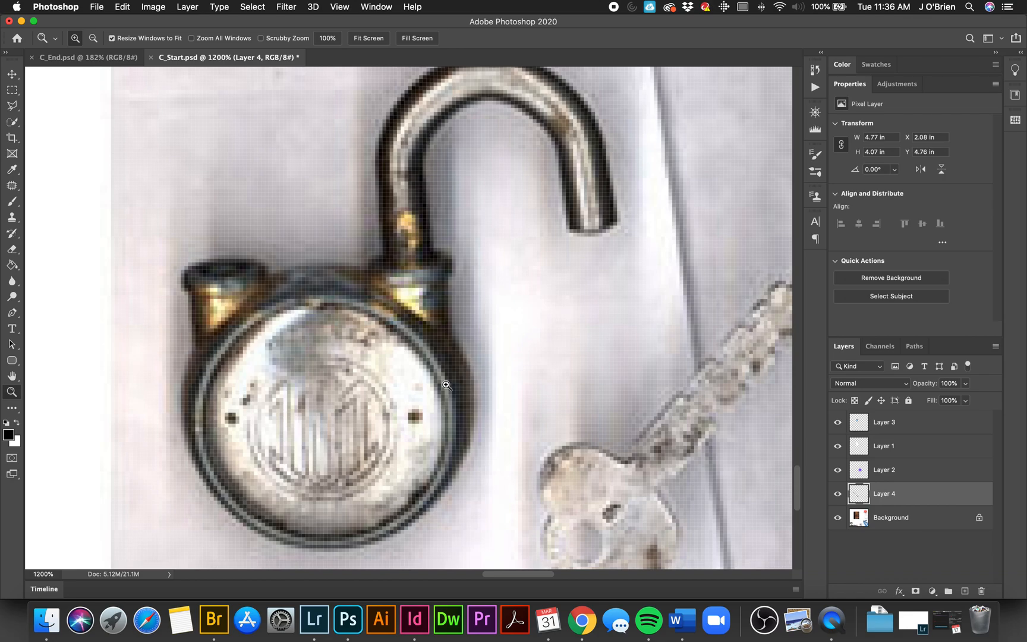
pyautogui.press('super+minus')
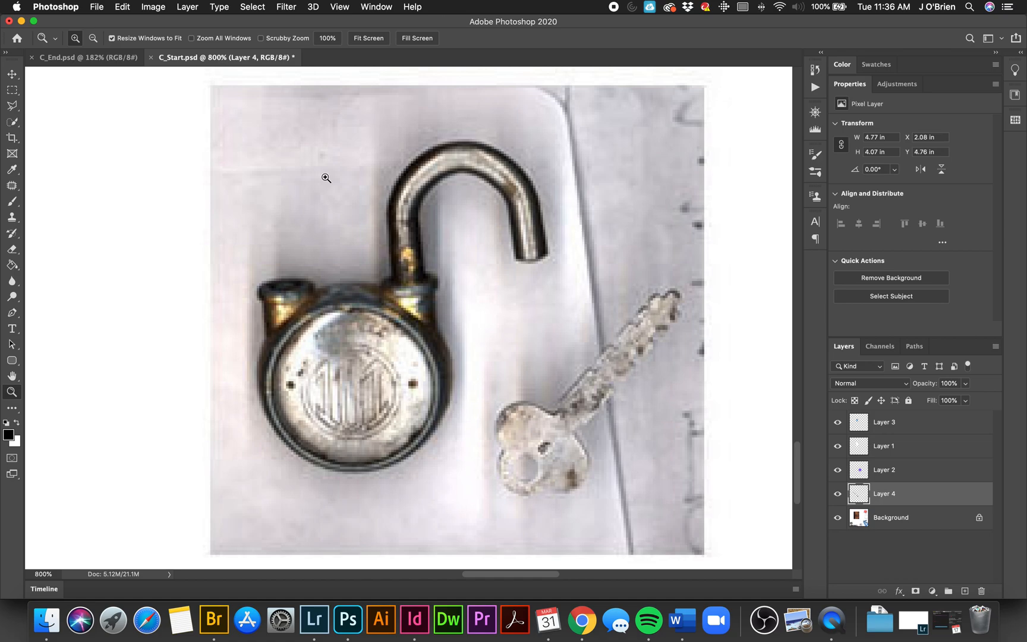
pyautogui.click(13, 106)
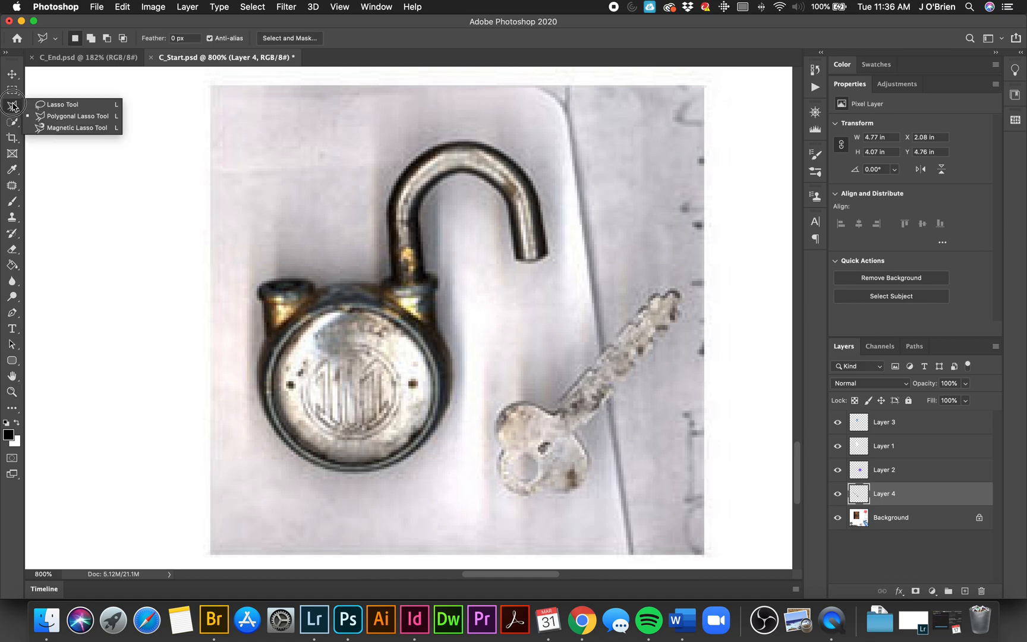
pyautogui.click(63, 127)
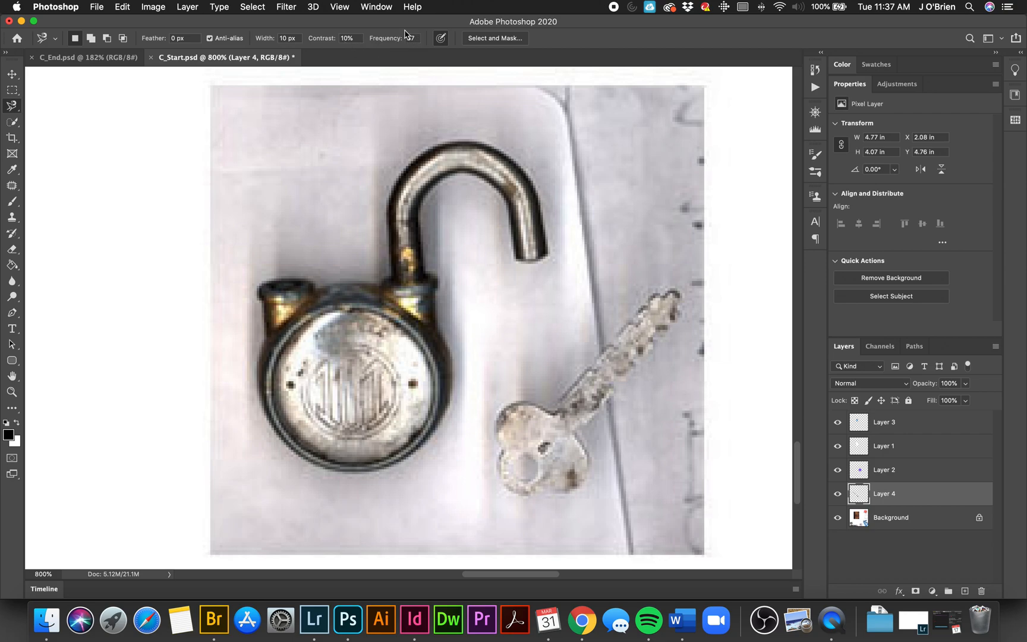
pyautogui.click(423, 271)
pyautogui.click(515, 257)
pyautogui.hscroll(-5, 546, 211)
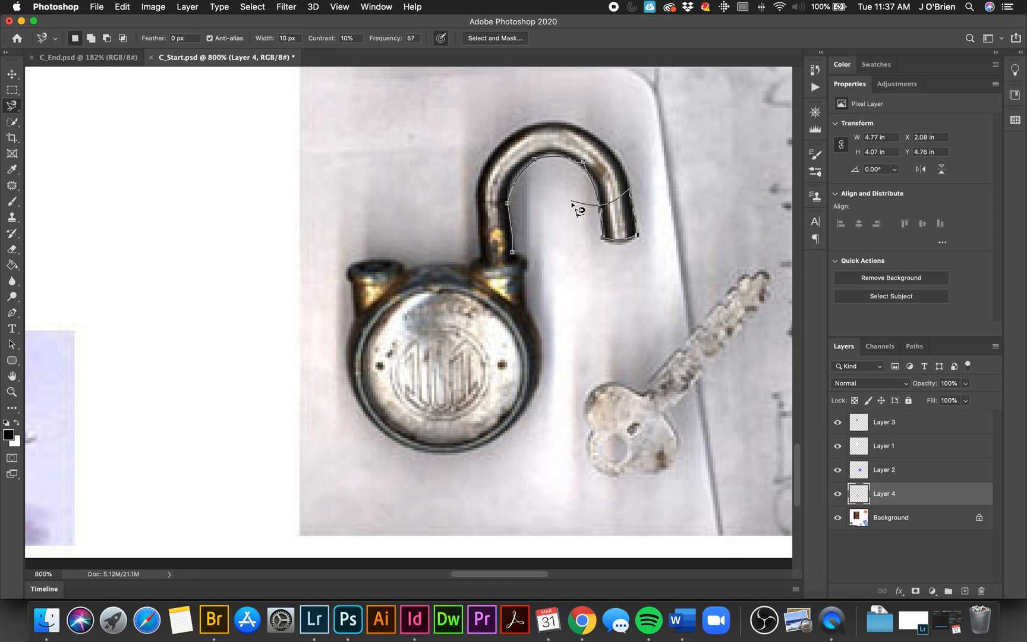
# Step: Remove the stray outline point, continue around the shackle's outer edge and the padlock body, and close the selection
pyautogui.press('BackSpace')
pyautogui.click(637, 235)
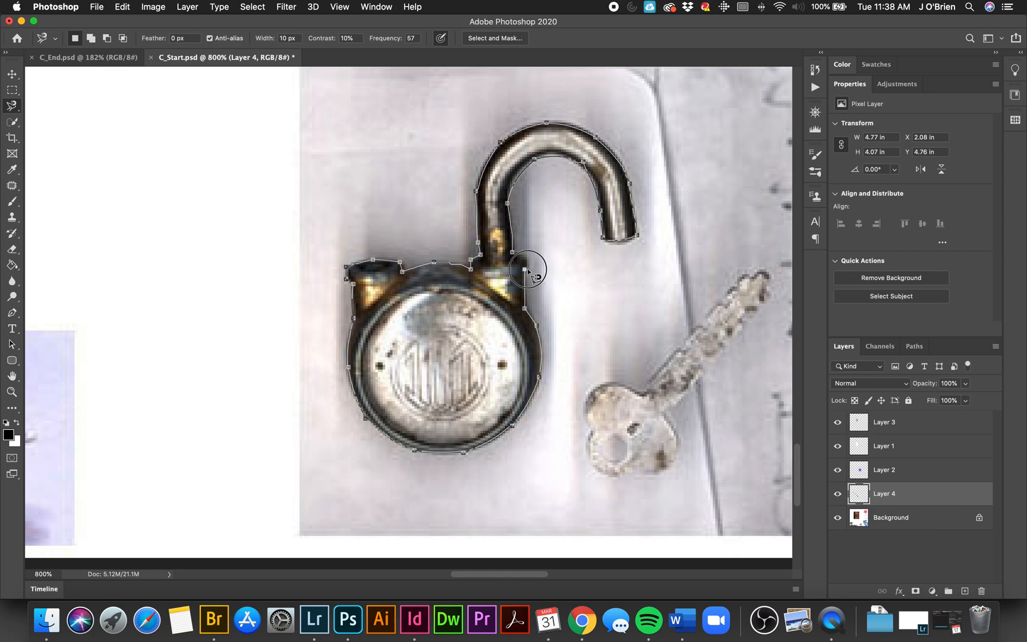
pyautogui.click(520, 260)
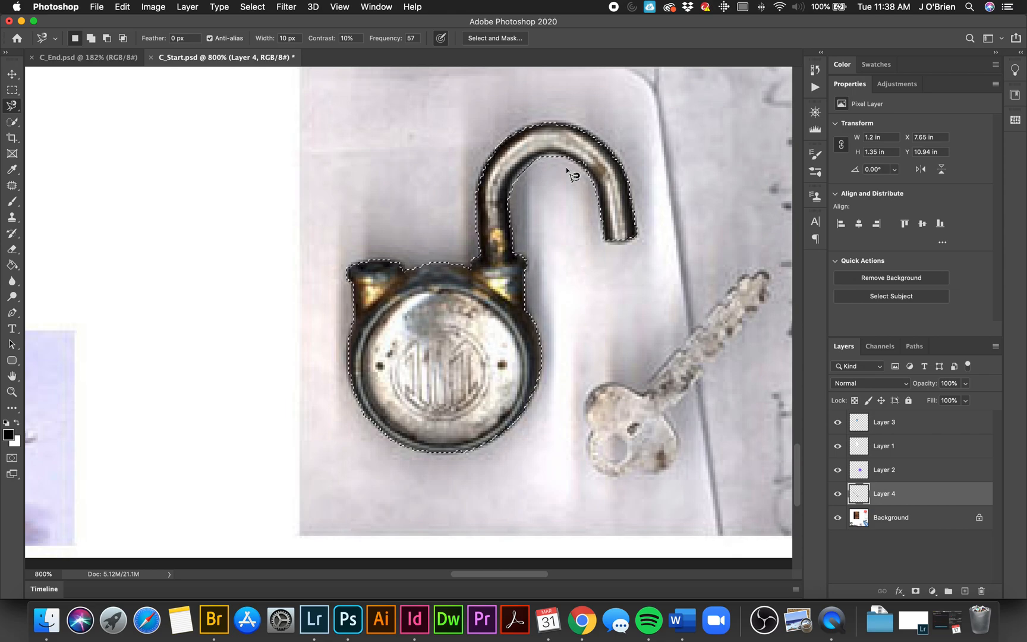
# Step: Copy the selected padlock from the Background layer and paste it onto a new layer
pyautogui.click(909, 519)
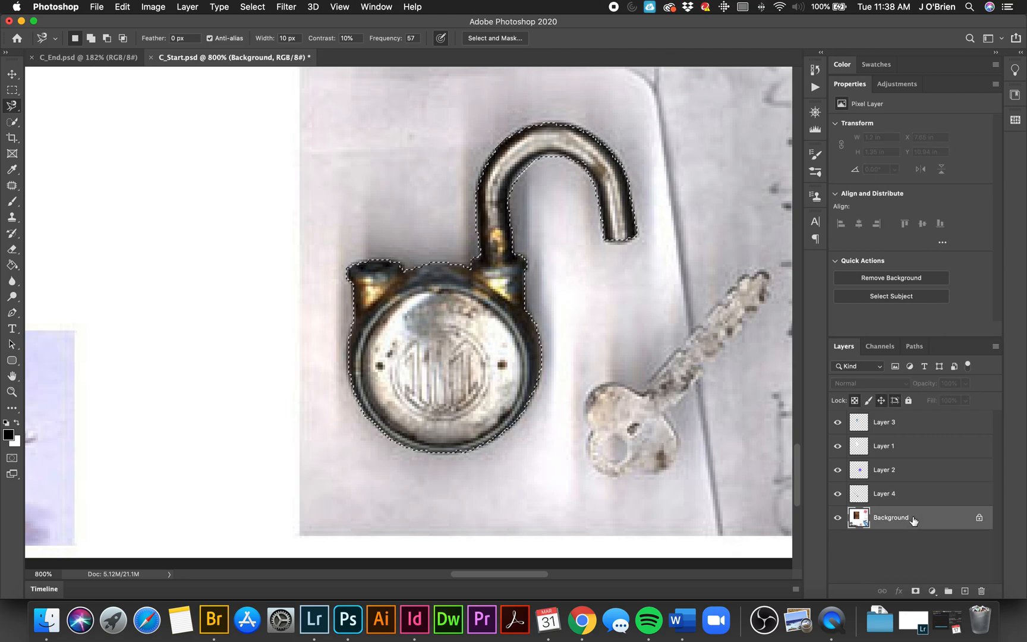
pyautogui.press('super+c')
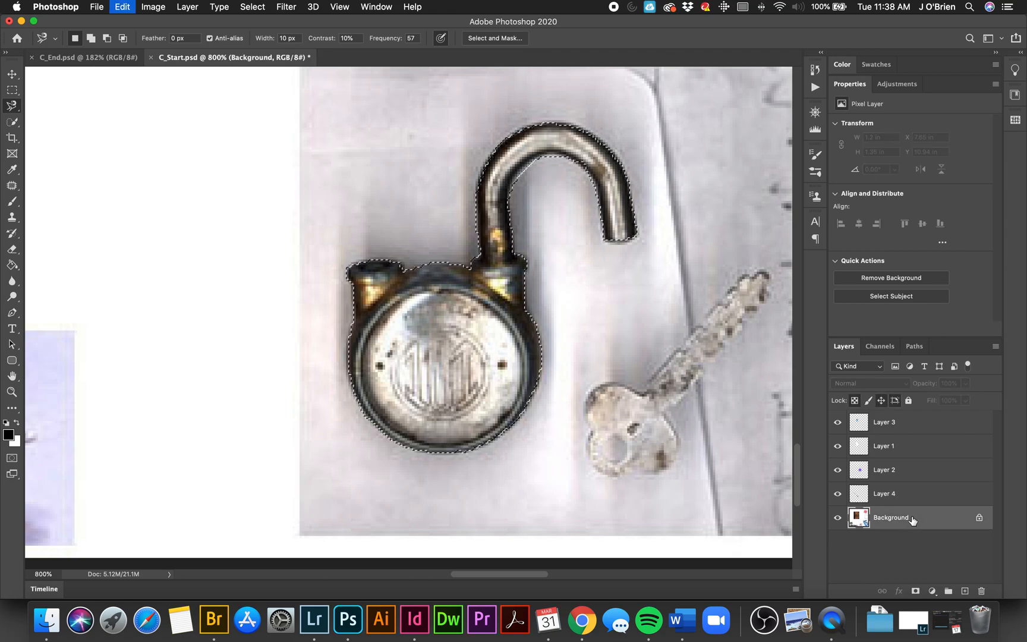
pyautogui.press('super+v')
# Step: Invert the colors of the pen on Layer 4
pyautogui.press('super+0')
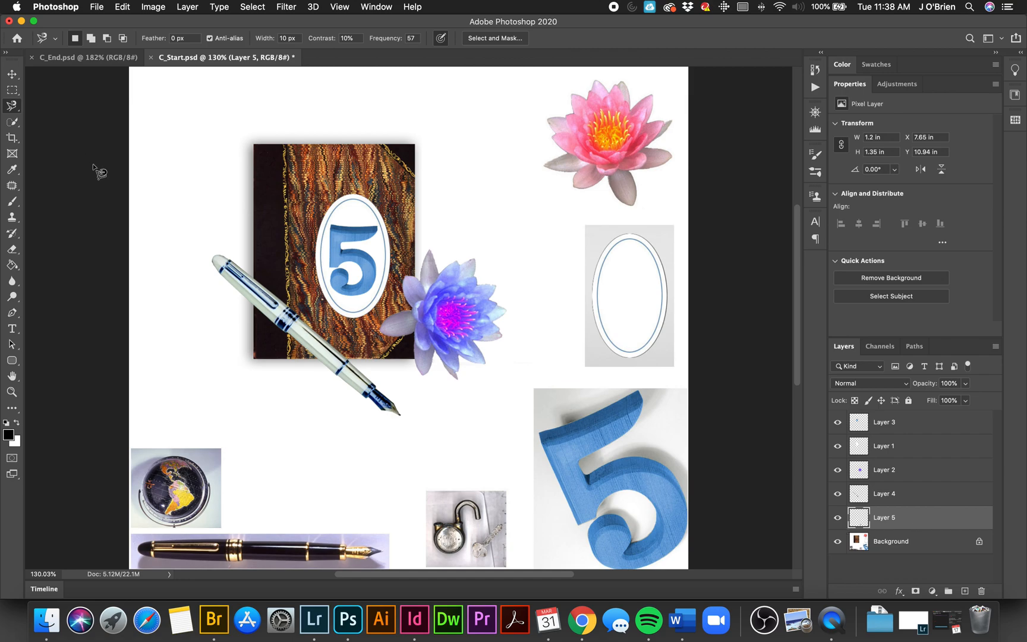
pyautogui.click(870, 498)
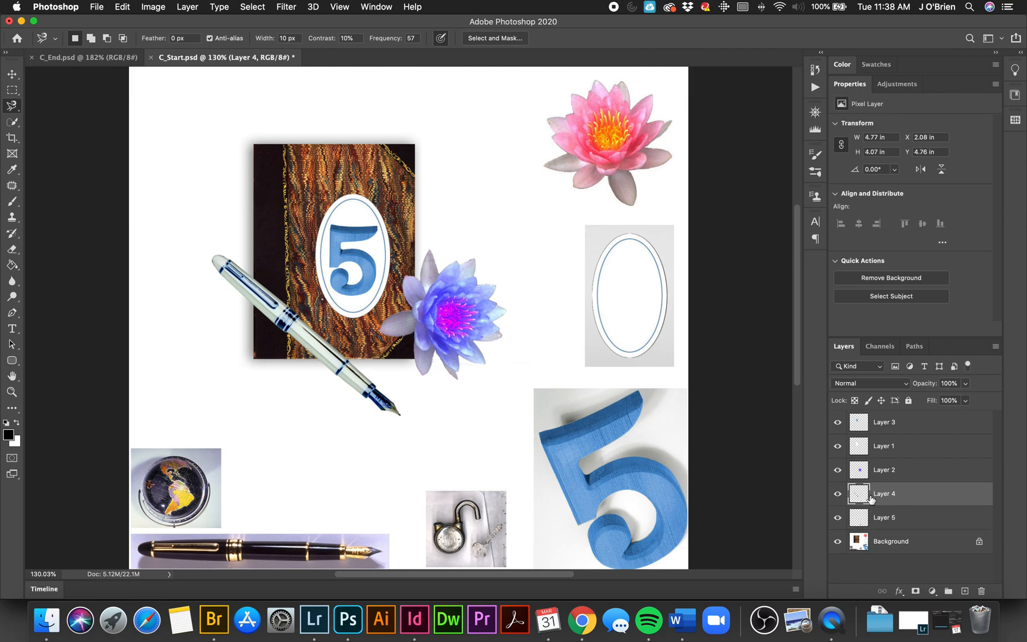
pyautogui.press('super+i')
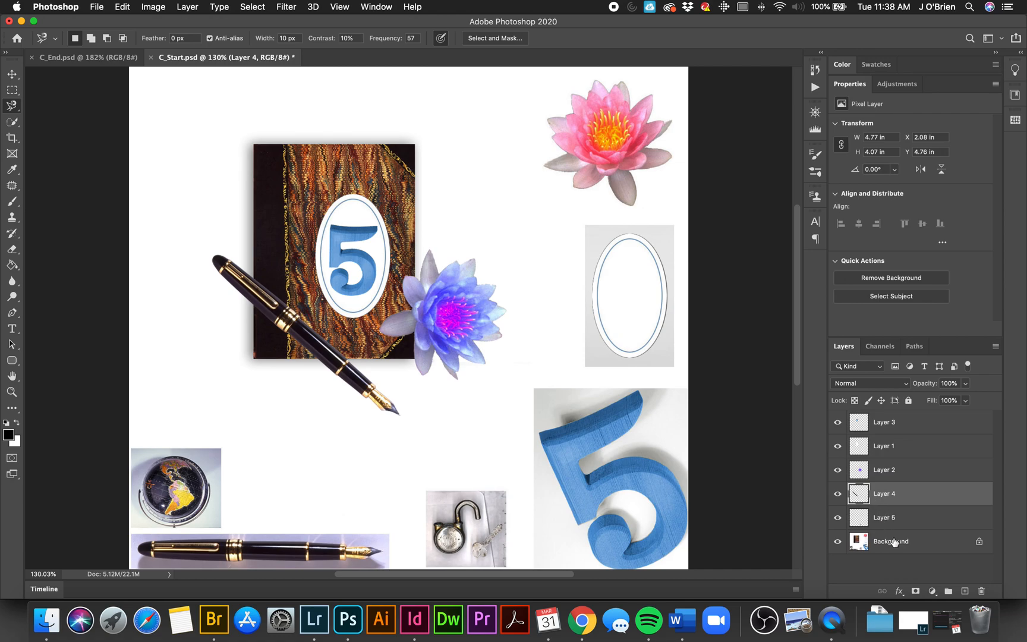
# Step: Move the padlock copy onto the upper part of the book cover and bring Layer 5 to the top of the layer stack
pyautogui.click(888, 520)
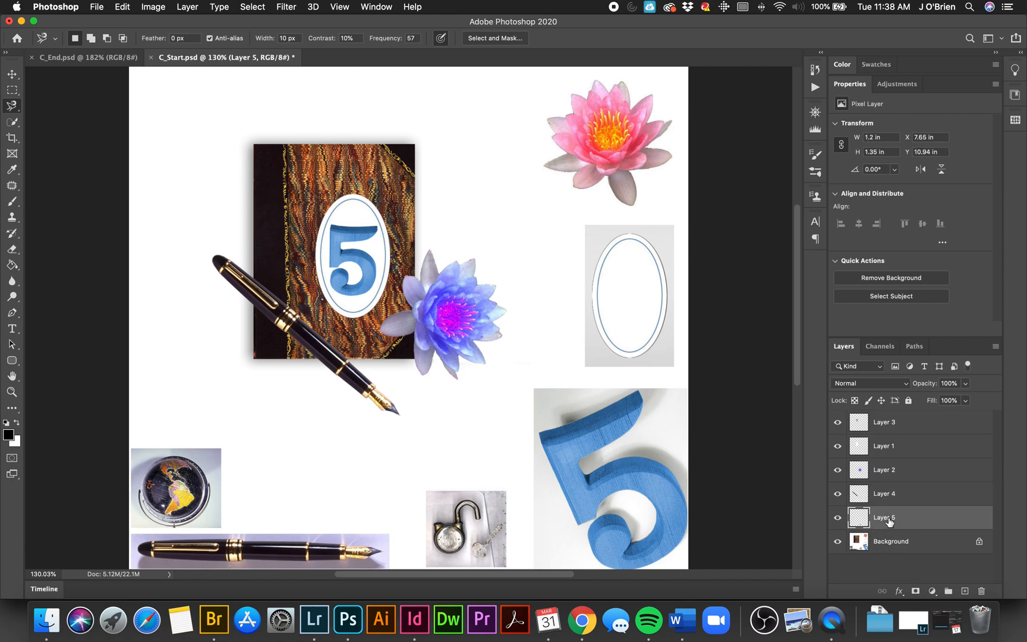
pyautogui.click(11, 74)
pyautogui.moveTo(457, 536); pyautogui.dragTo(315, 199)
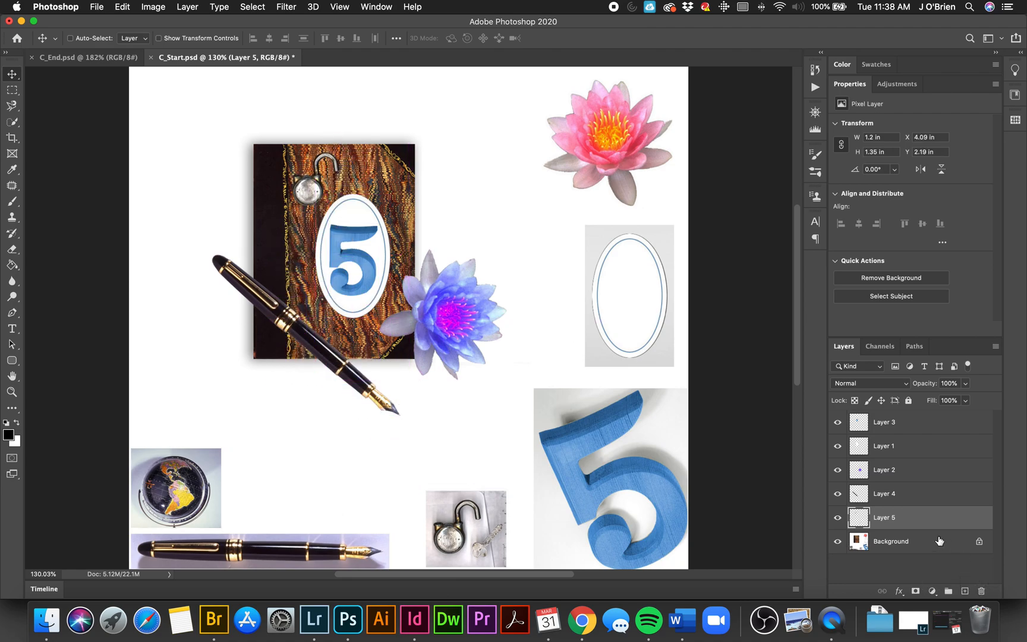
pyautogui.moveTo(925, 516); pyautogui.dragTo(931, 420)
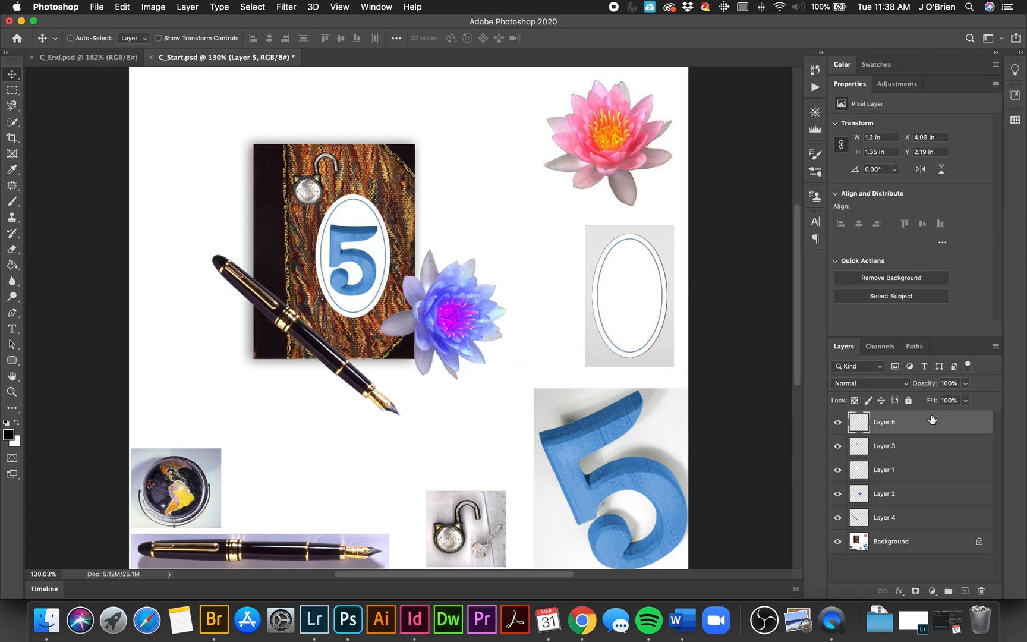
# Step: Rotate the padlock about 35° clockwise and place it on the cover's upper-left area, just above the oval label
pyautogui.moveTo(310, 200); pyautogui.dragTo(323, 291)
pyautogui.press('super+t')
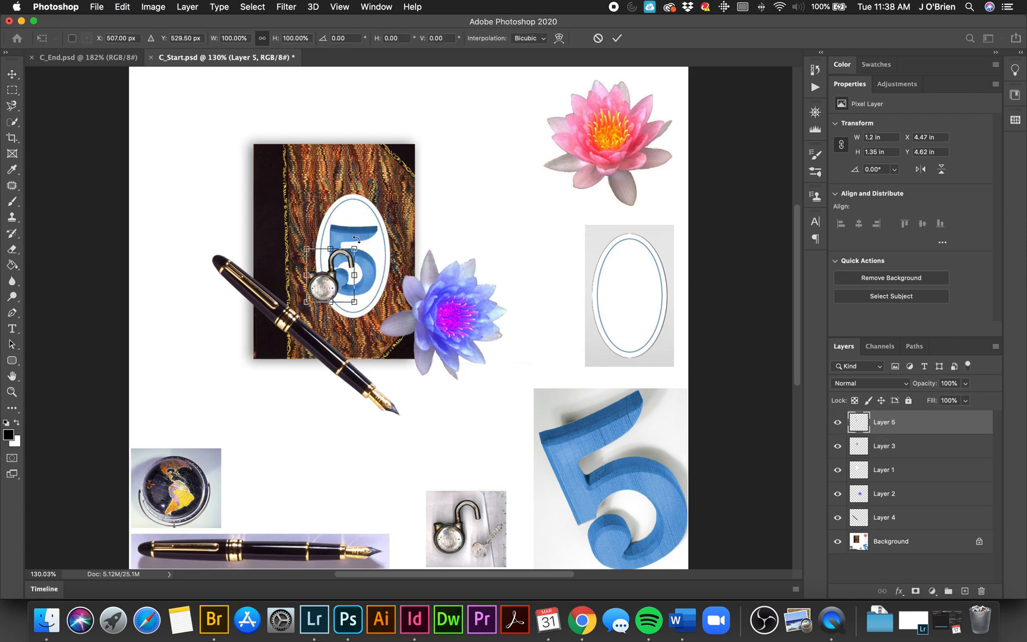
pyautogui.moveTo(366, 247); pyautogui.dragTo(384, 271)
pyautogui.moveTo(325, 278); pyautogui.dragTo(310, 190)
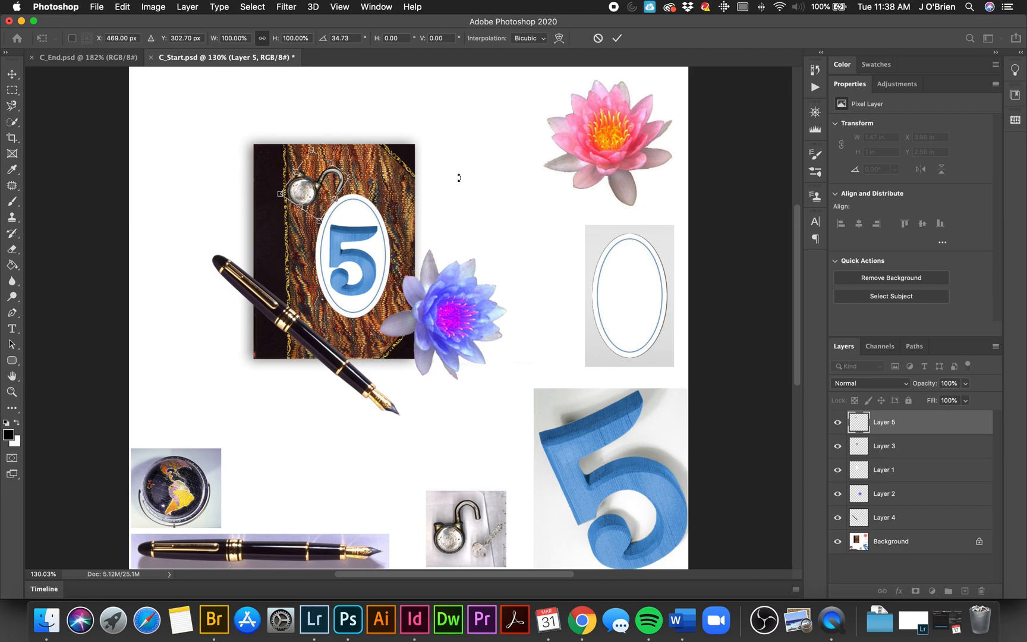
pyautogui.press('Return')
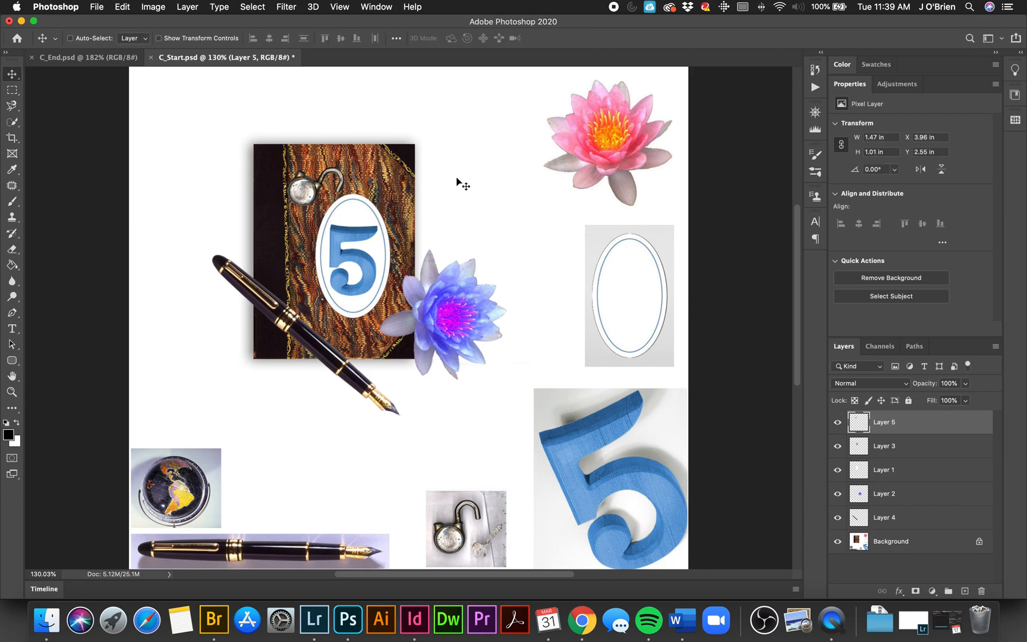
# Step: Compare the collage with the finished version in C_End.psd and return to C_Start.psd
pyautogui.click(108, 59)
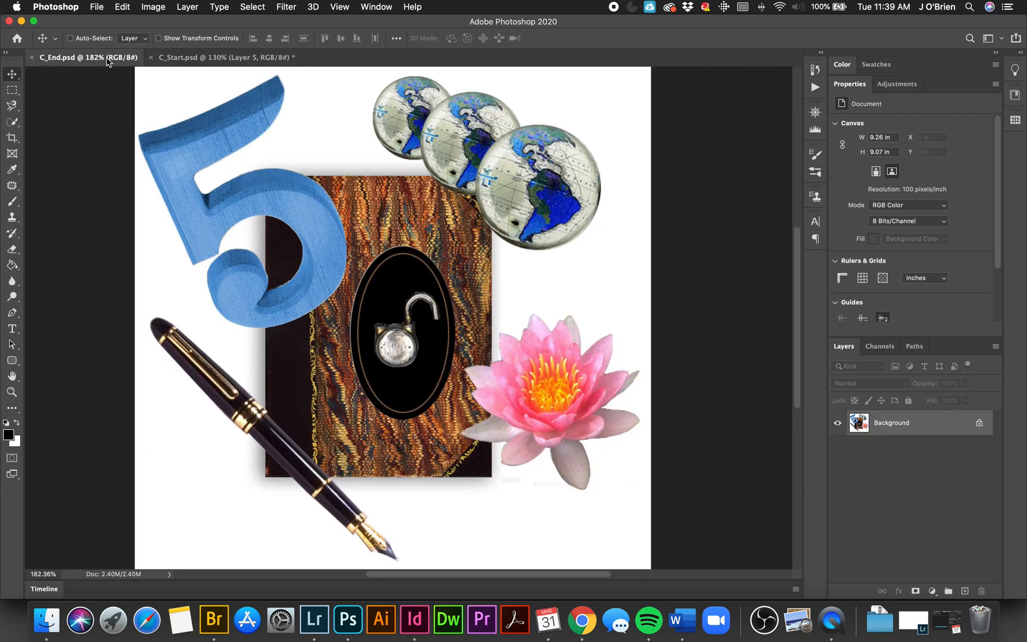
pyautogui.click(195, 60)
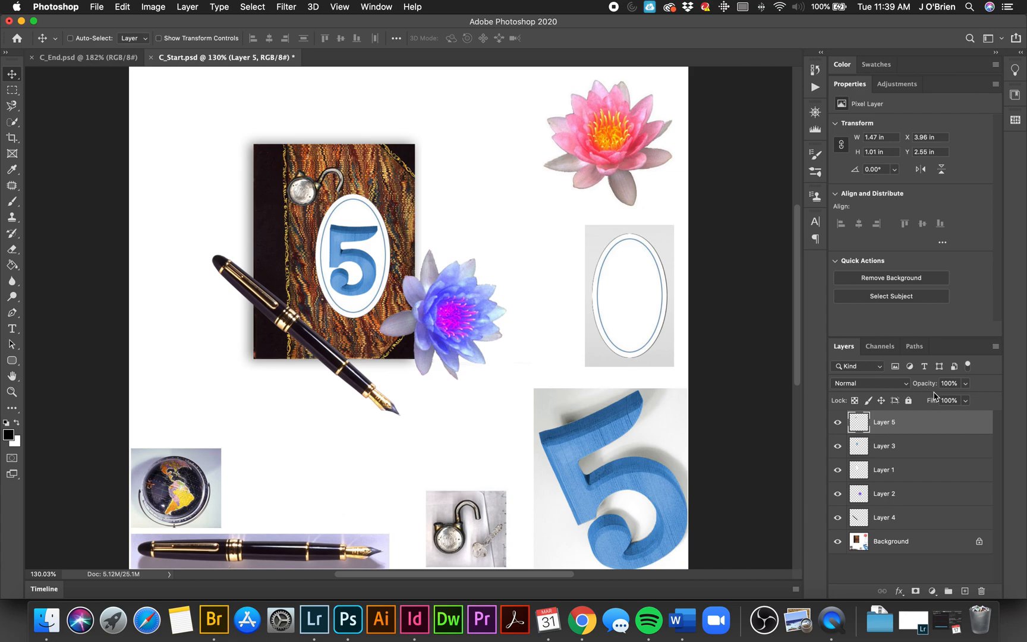
# Step: Ready the Elliptical Marquee tool at the globe photo with the Background layer active
pyautogui.click(12, 392)
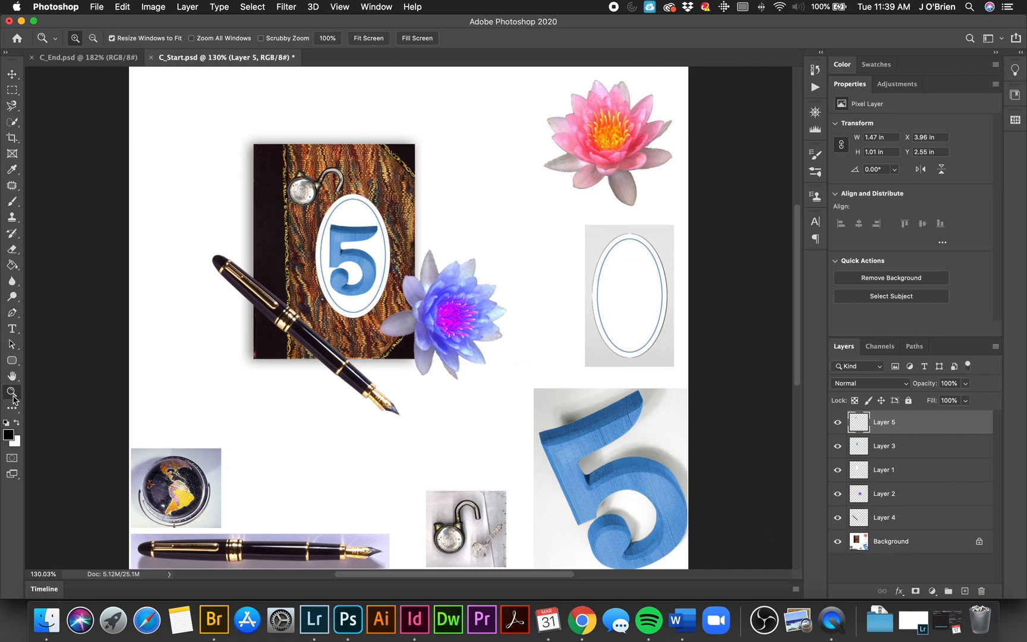
pyautogui.click(190, 491)
pyautogui.click(193, 483)
pyautogui.click(192, 480)
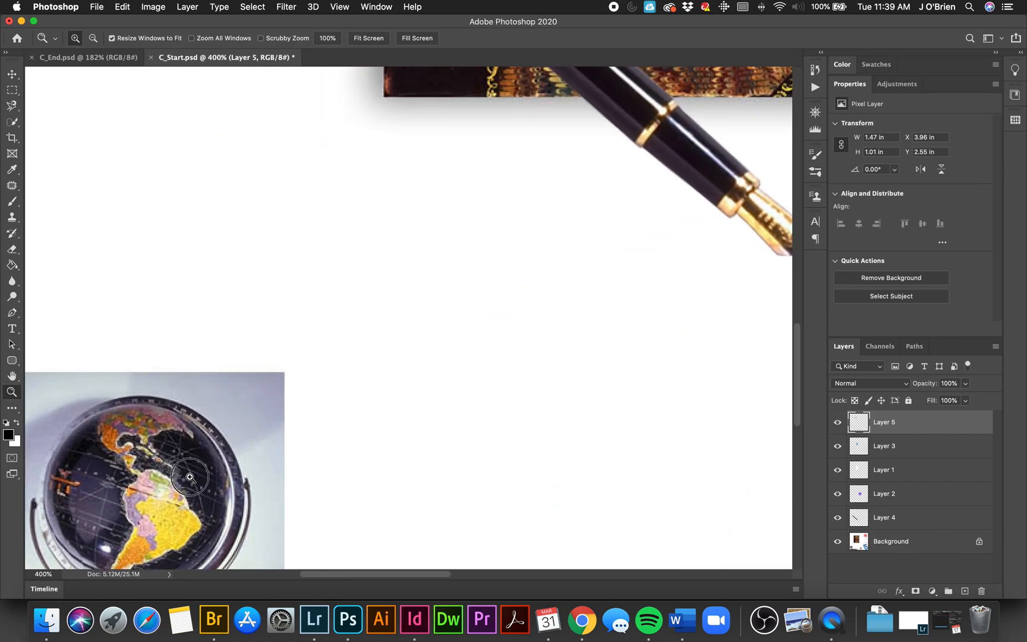
pyautogui.click(191, 477)
pyautogui.scroll(-5, 264, 475)
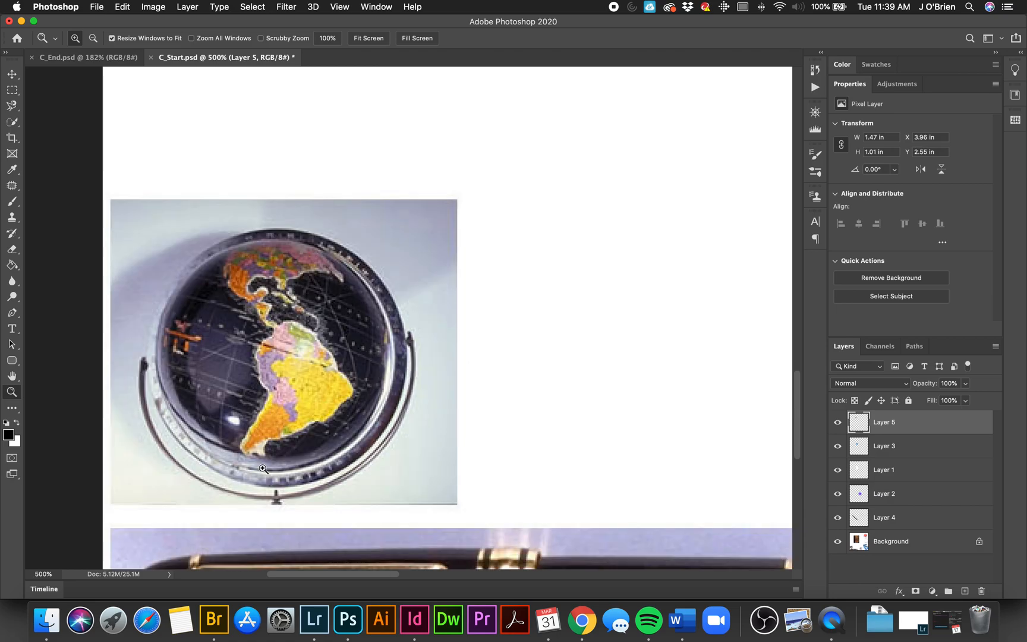
pyautogui.click(283, 368)
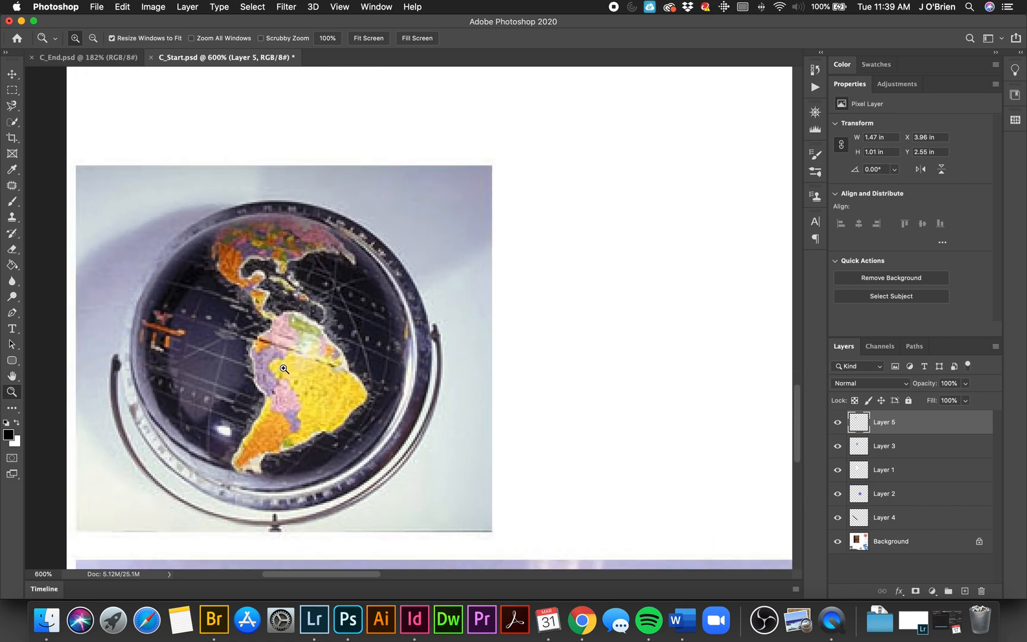
pyautogui.click(13, 92)
pyautogui.click(77, 99)
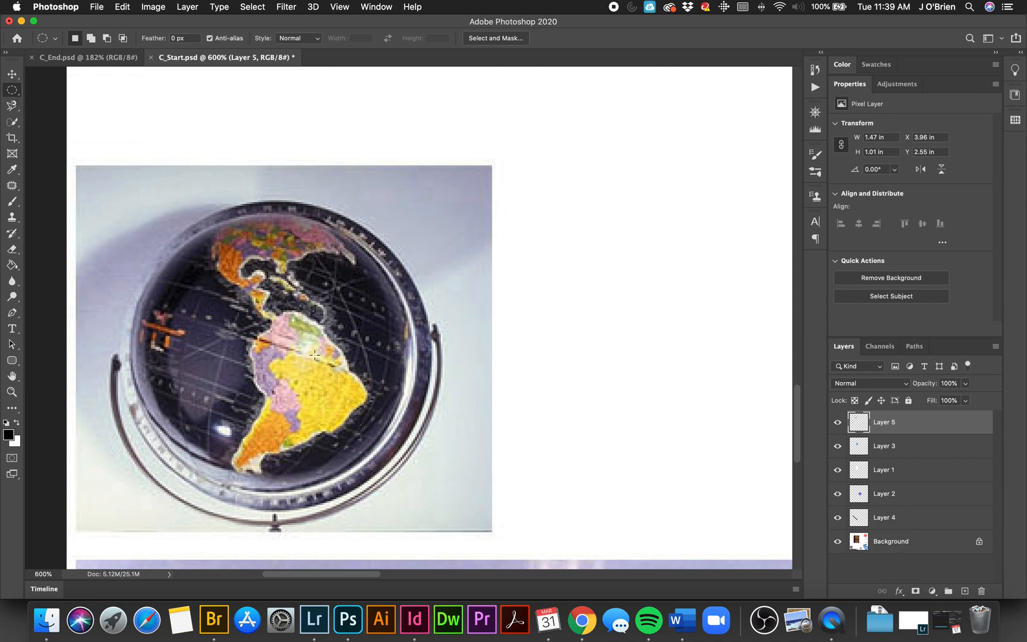
pyautogui.click(912, 545)
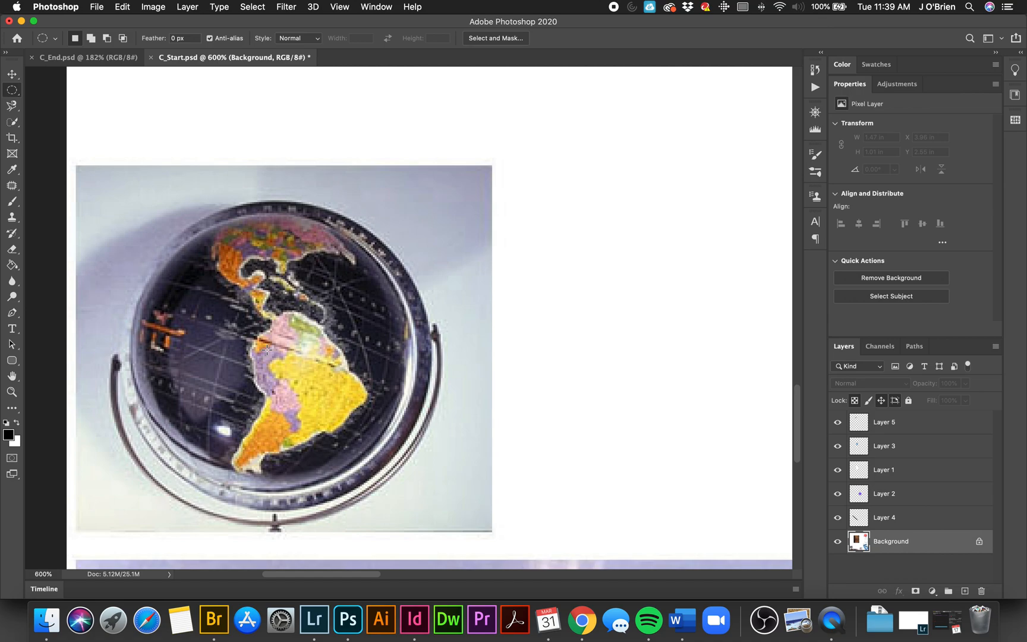
pyautogui.moveTo(269, 352); pyautogui.dragTo(204, 278)
pyautogui.scroll(-5, 195, 268)
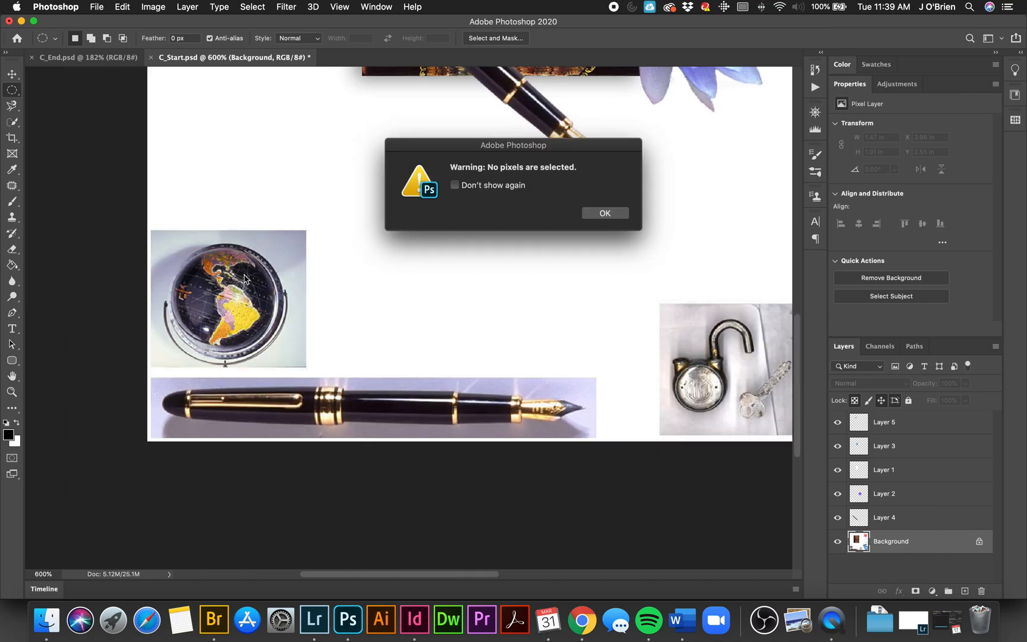
pyautogui.click(614, 218)
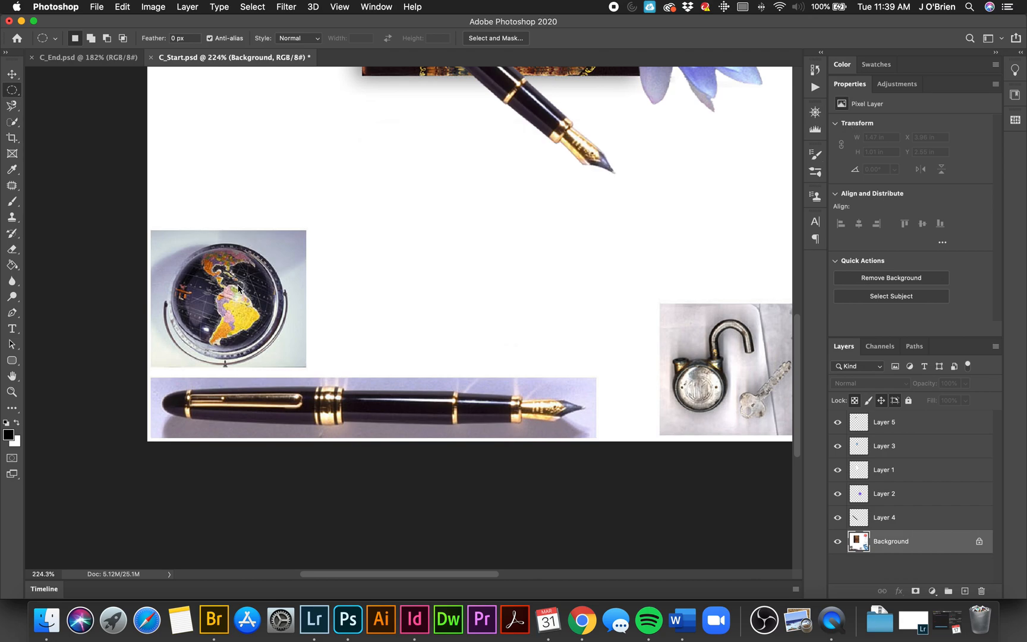
# Step: Try to select the globe with a circular marquee drawn from its centre, nudge the outline into alignment, and clear the selection
pyautogui.scroll(5, 190, 295)
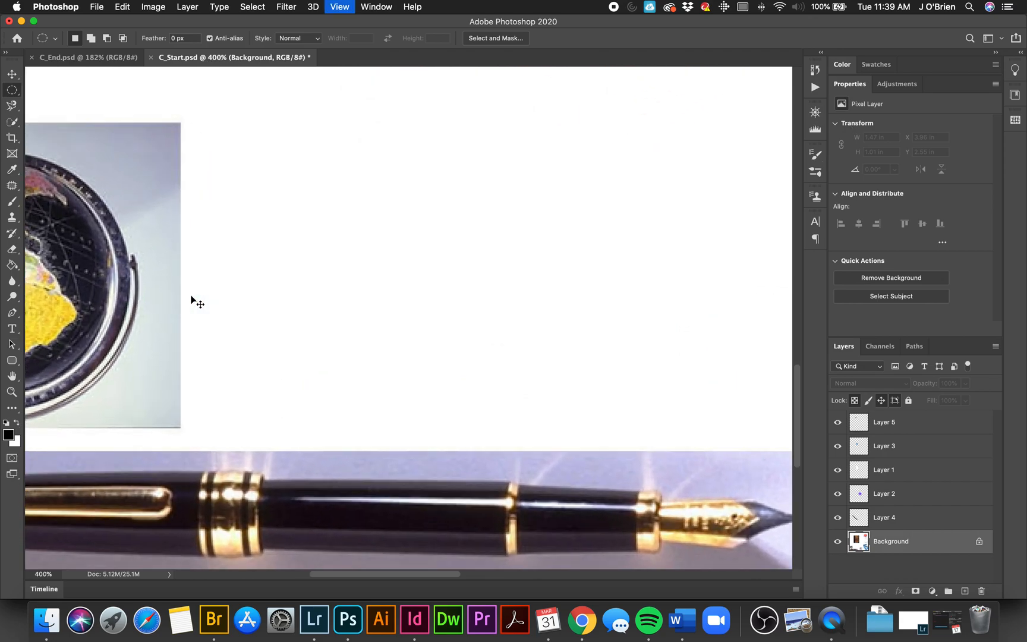
pyautogui.press('space')
pyautogui.moveTo(207, 241); pyautogui.dragTo(587, 282)
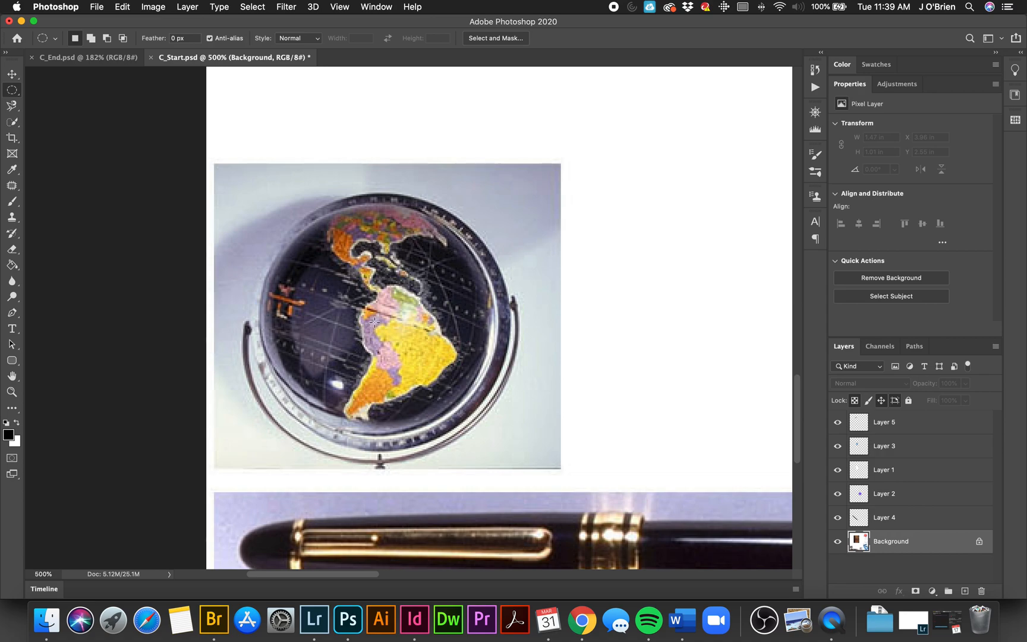
pyautogui.moveTo(376, 320); pyautogui.dragTo(250, 205)
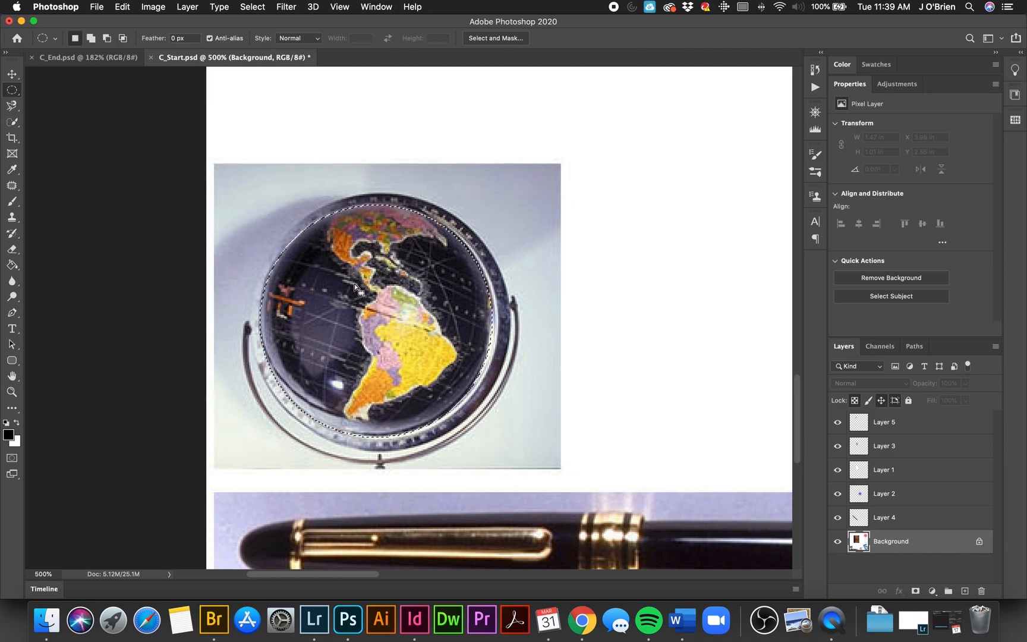
pyautogui.press('Up')
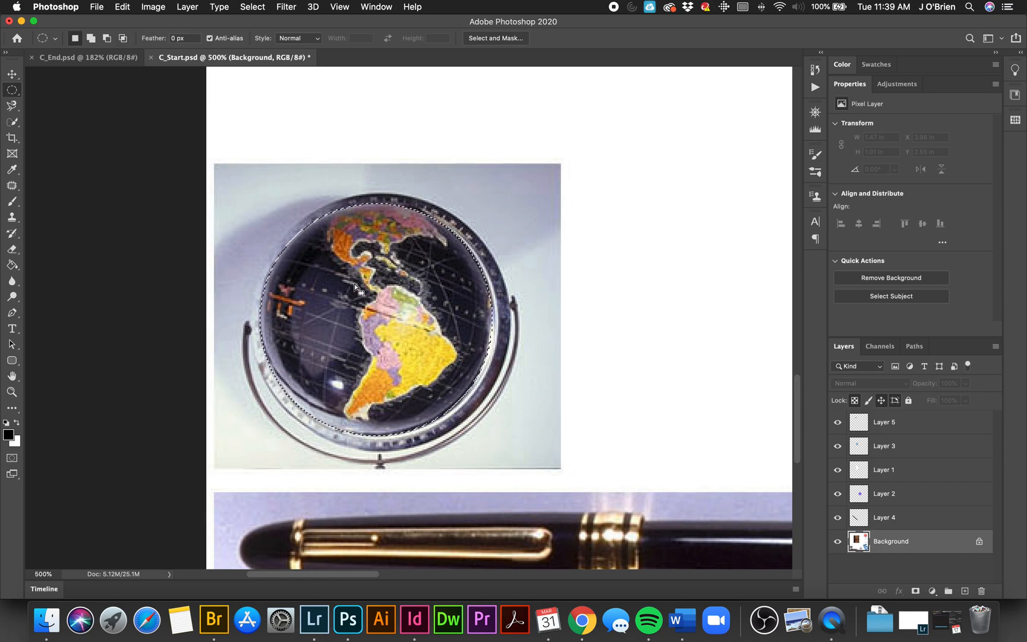
pyautogui.press('Right')
pyautogui.press('Left')
pyautogui.press('super+d')
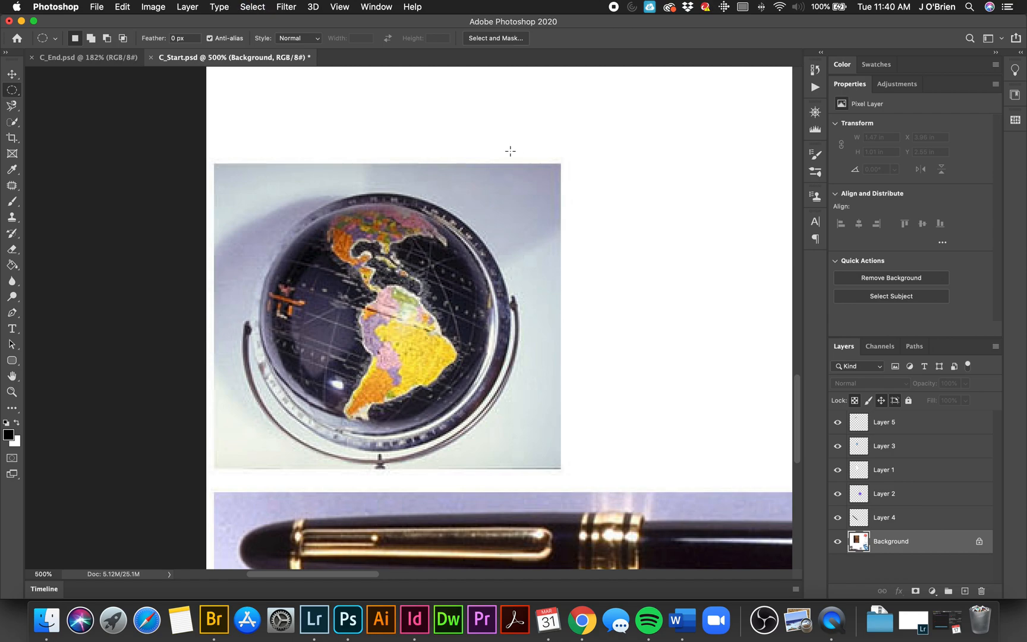
pyautogui.moveTo(683, 275); pyautogui.dragTo(714, 384)
pyautogui.press('super+d')
# Step: Select the globe with a circular marquee drawn from its centre and paste a copy of it onto a new layer
pyautogui.moveTo(375, 318); pyautogui.dragTo(505, 430)
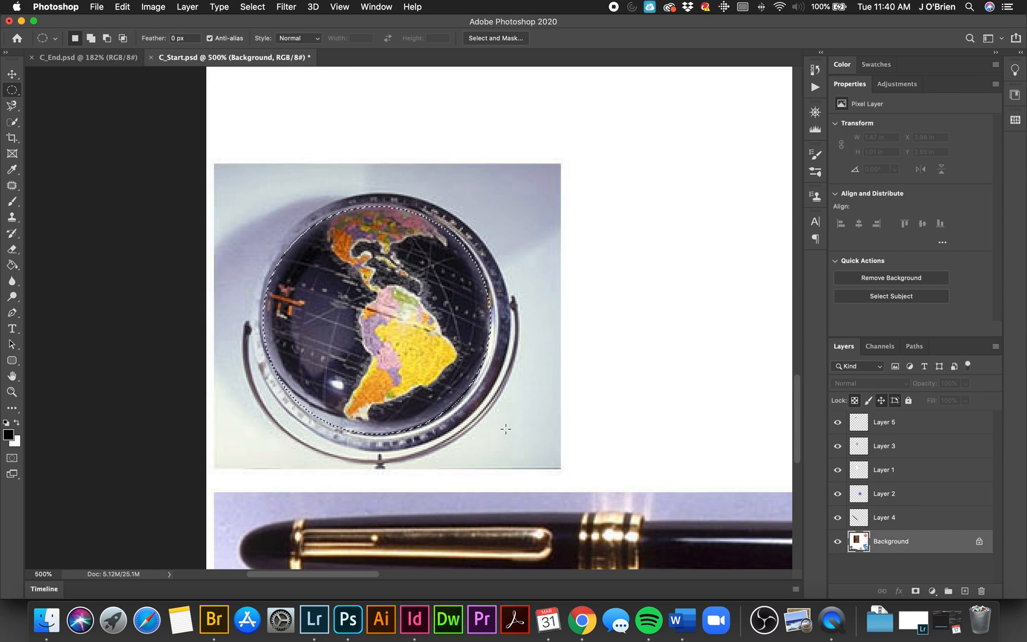
pyautogui.press('super+c')
pyautogui.press('super+v')
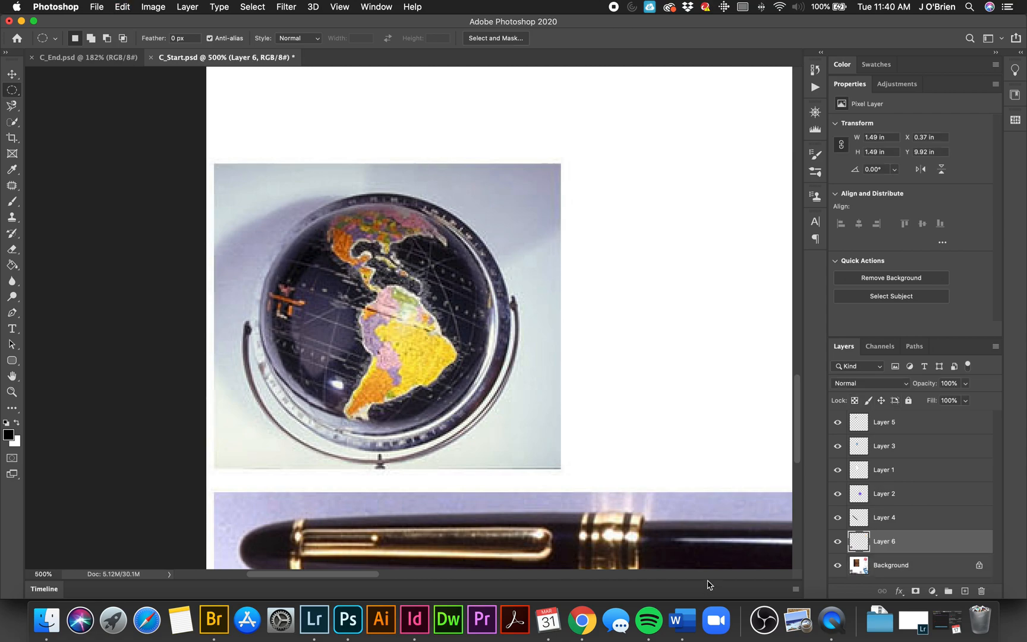
# Step: Place the globe copy at the book's top edge, above all other layers in the stack, and invert its colours
pyautogui.press('super+0')
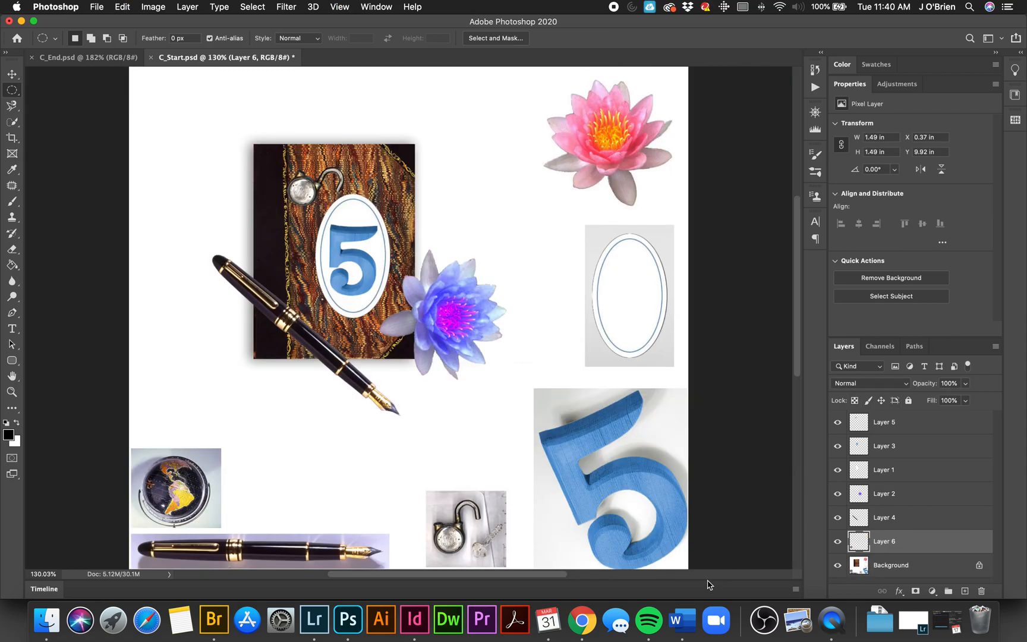
pyautogui.click(12, 74)
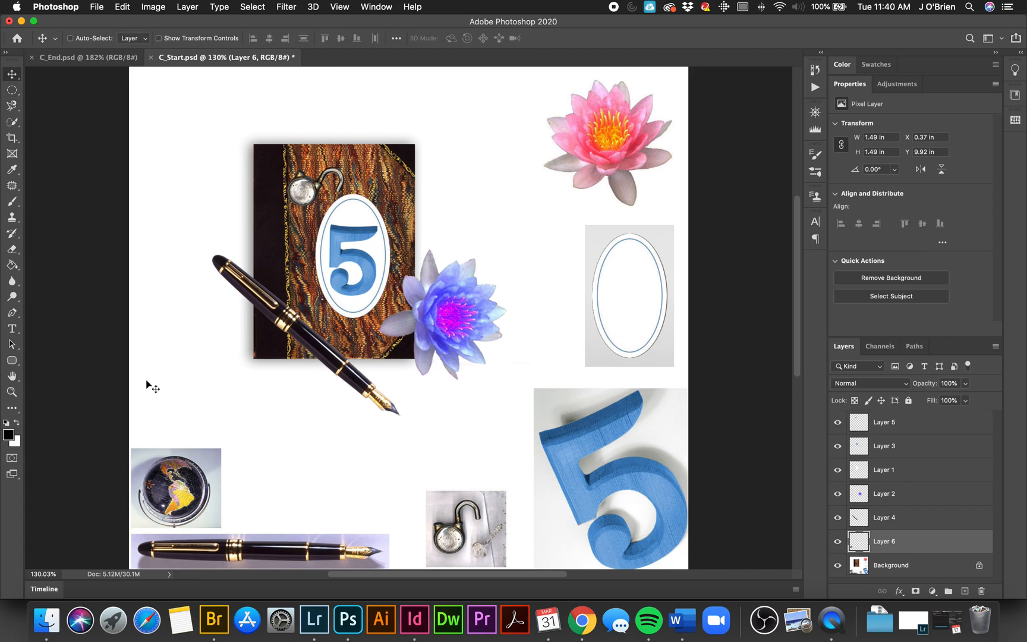
pyautogui.moveTo(196, 498)
pyautogui.mouseDown()
pyautogui.moveTo(272, 351)
pyautogui.moveTo(363, 119)
pyautogui.moveTo(377, 131)
pyautogui.mouseUp()
pyautogui.moveTo(950, 542); pyautogui.dragTo(939, 421)
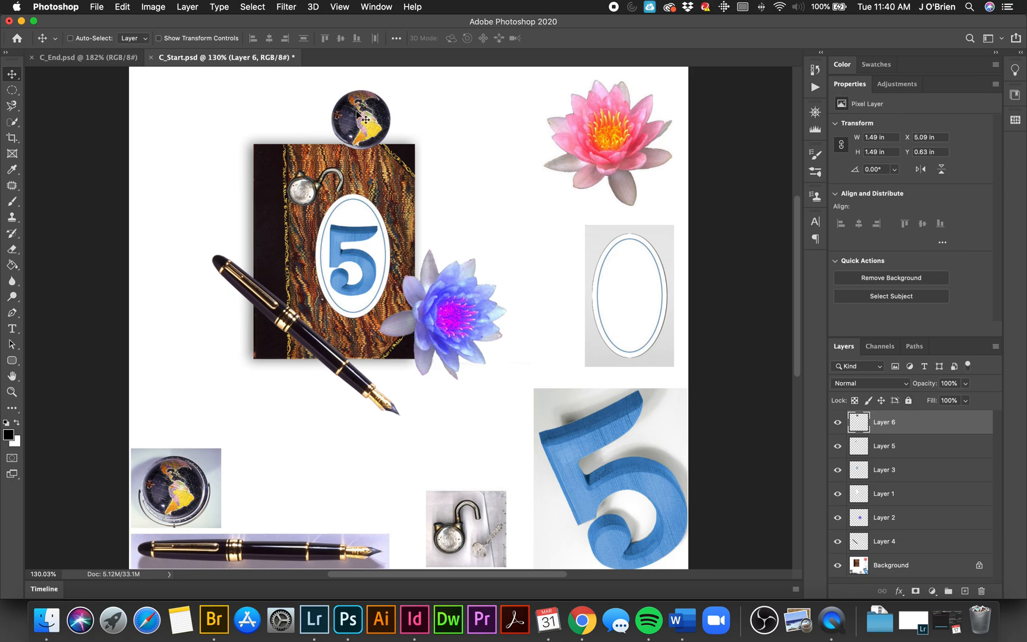
pyautogui.moveTo(357, 116); pyautogui.dragTo(349, 116)
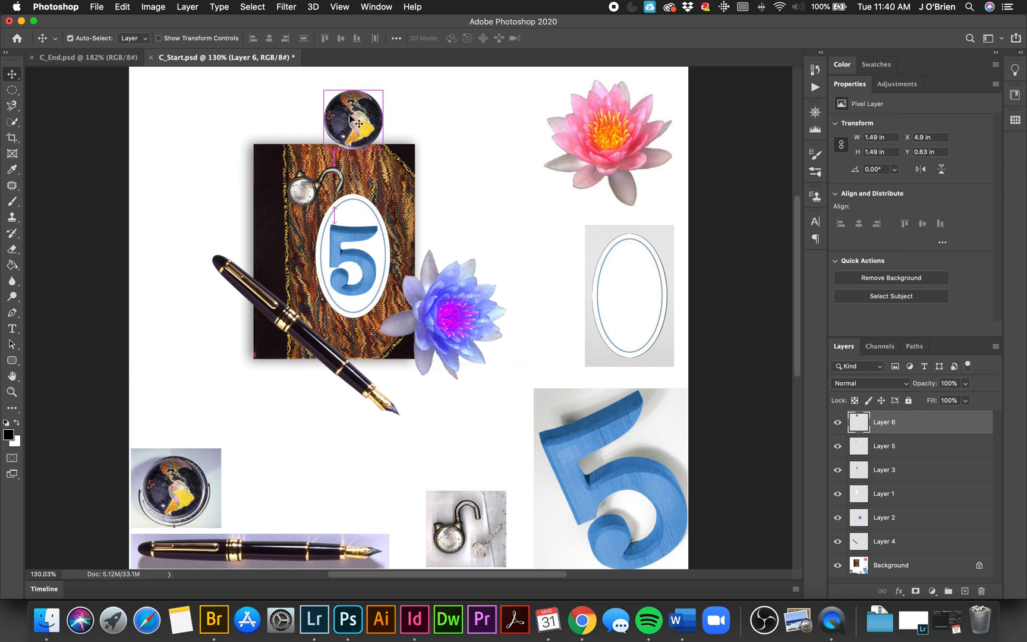
pyautogui.press('super+i')
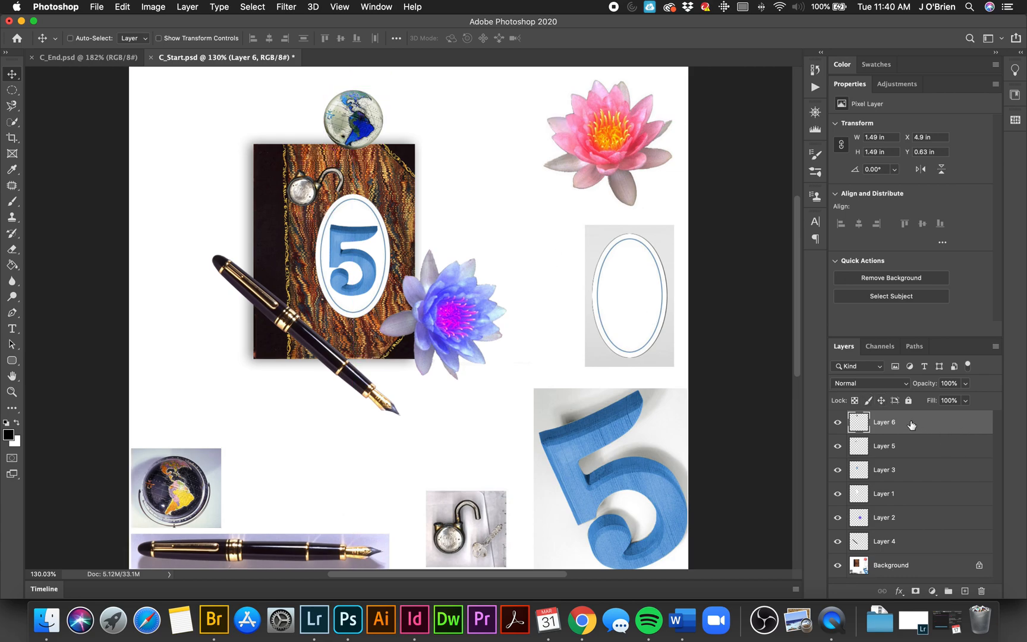
# Step: Duplicate the inverted globe's layer, enlarge the duplicate to about 1.9 in wide and overlap it on the first globe's lower right
pyautogui.moveTo(918, 426); pyautogui.dragTo(965, 589)
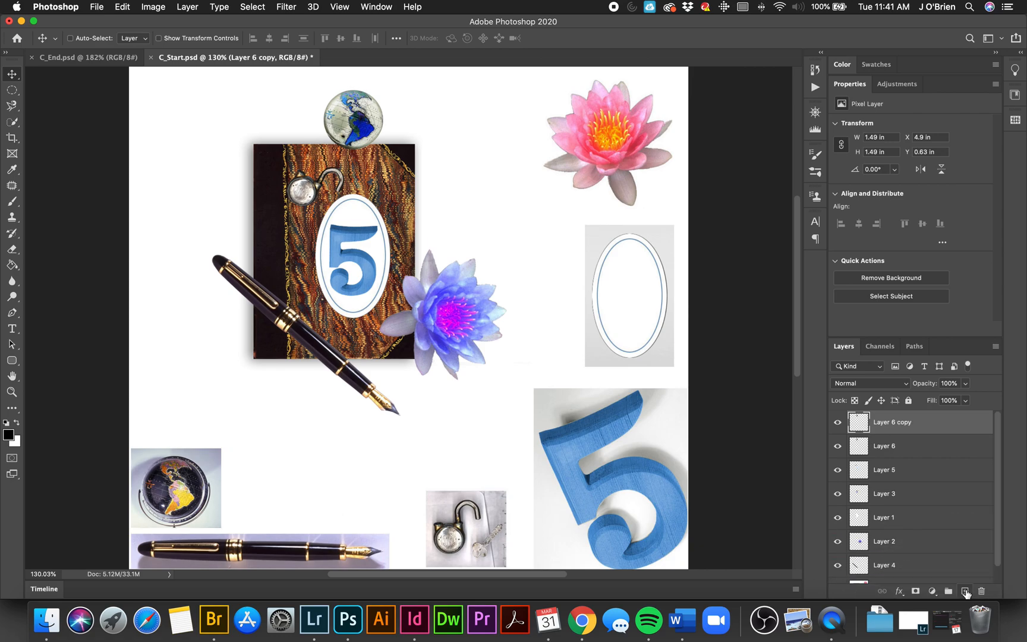
pyautogui.moveTo(366, 127); pyautogui.dragTo(423, 180)
pyautogui.press('super+t')
pyautogui.press('Return')
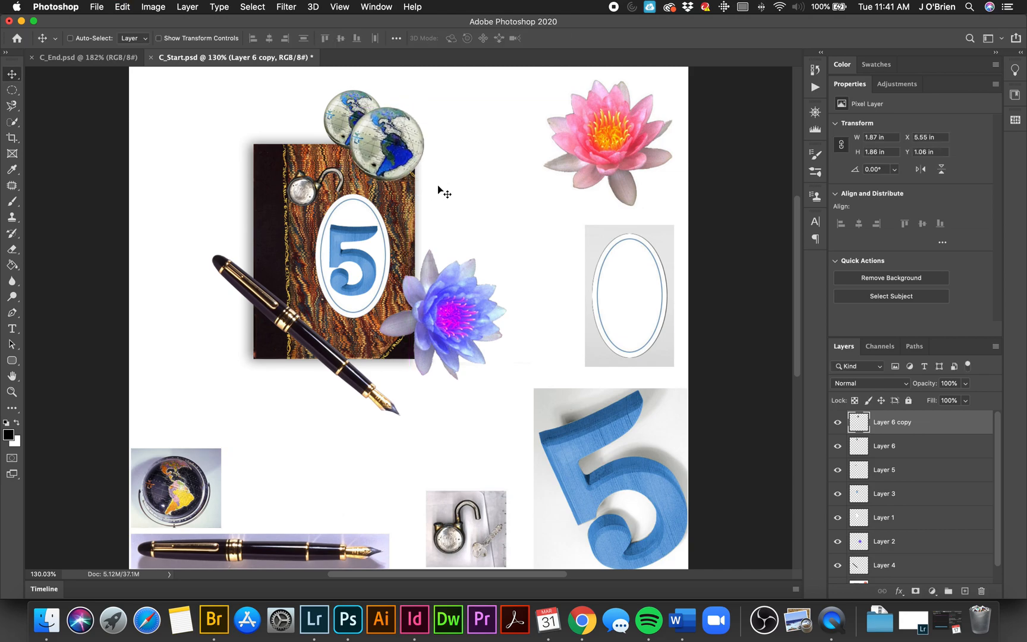
# Step: Duplicate the larger globe's layer and start a free transform on the duplicate
pyautogui.moveTo(958, 425); pyautogui.dragTo(966, 587)
pyautogui.press('super+t')
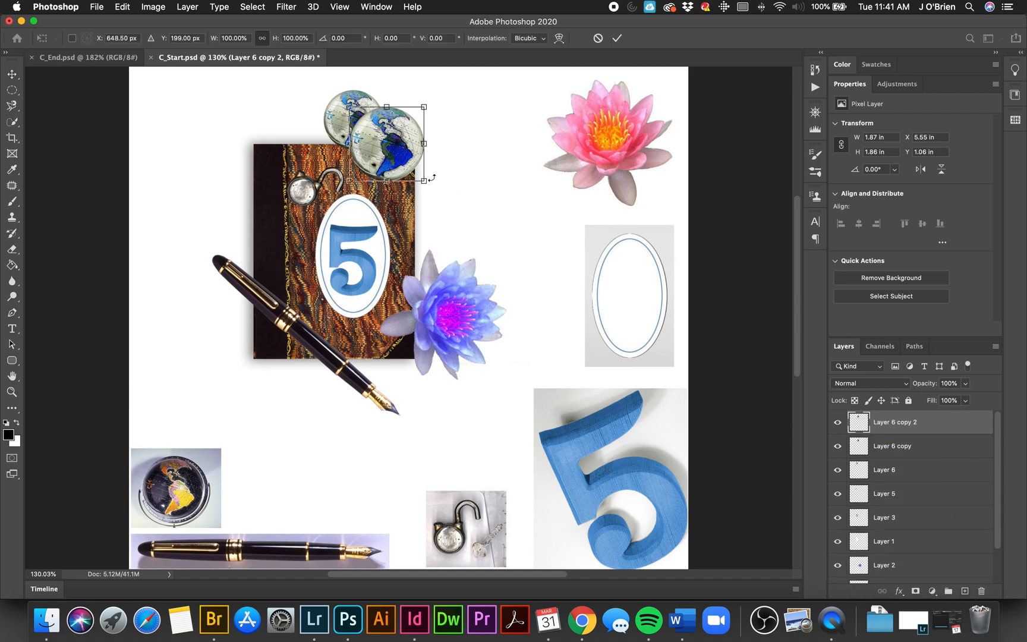
pyautogui.moveTo(424, 180); pyautogui.dragTo(456, 213)
pyautogui.press('super+z')
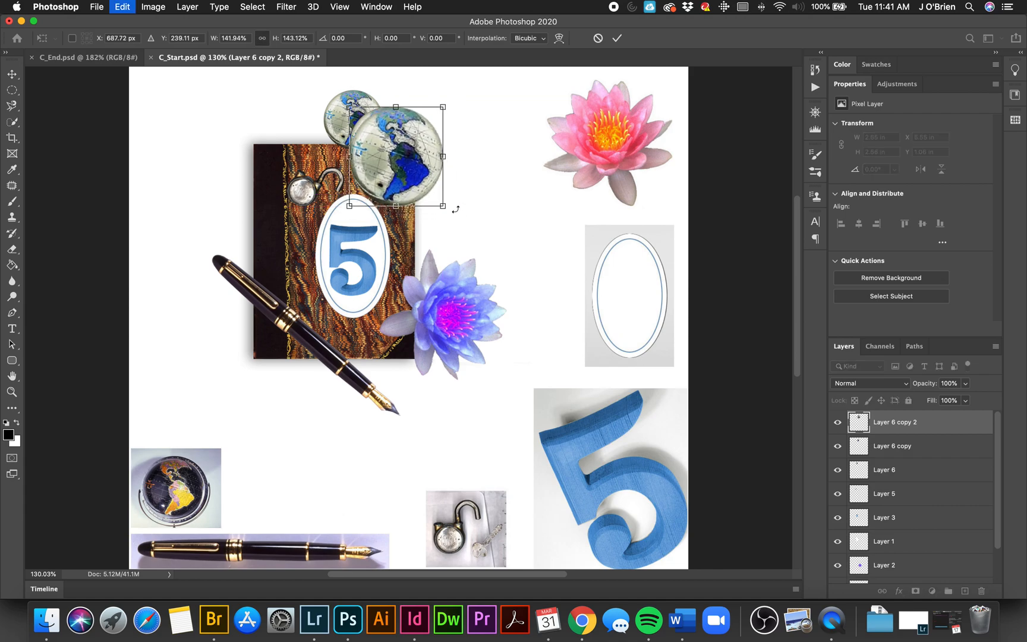
pyautogui.press('super+z')
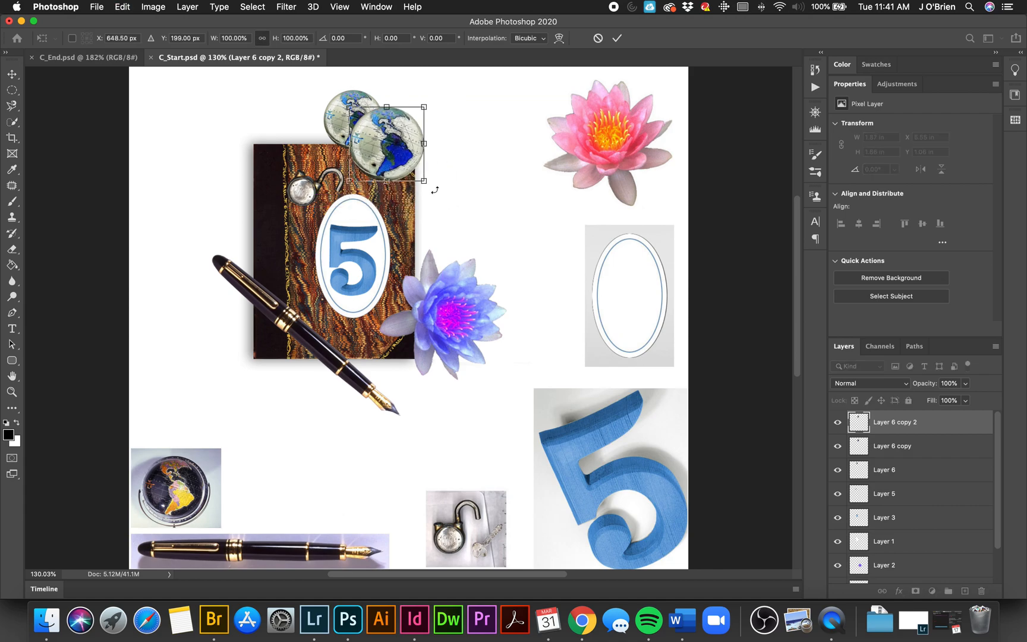
# Step: Scale the third globe proportionally to about 129%, place it farther down the diagonal, and shift the middle globe slightly up and right
pyautogui.moveTo(425, 182); pyautogui.dragTo(450, 186)
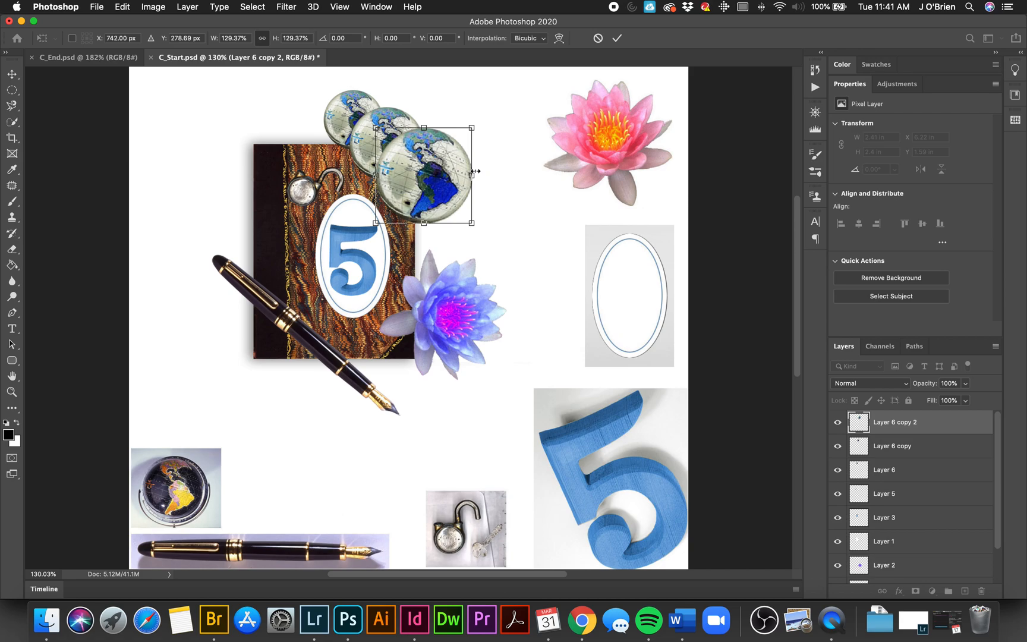
pyautogui.click(891, 449)
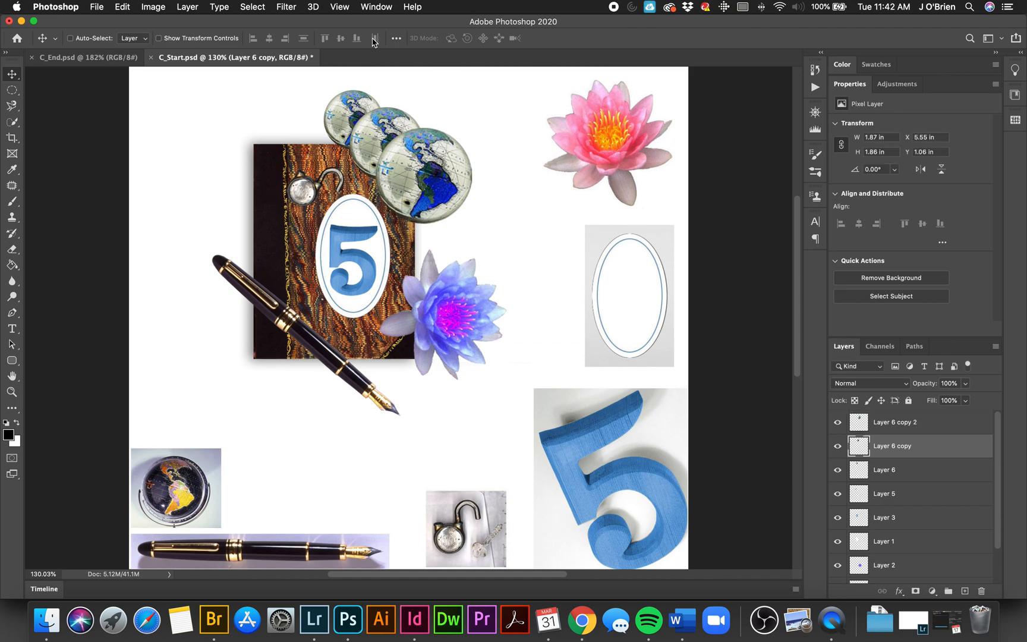
pyautogui.moveTo(392, 126); pyautogui.dragTo(396, 118)
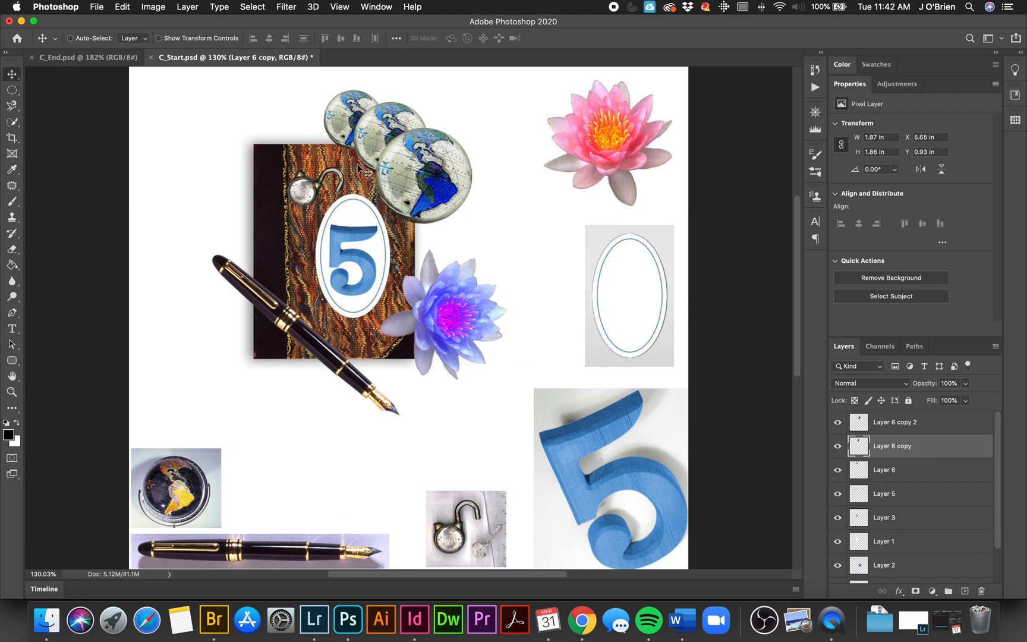
# Step: Crop the canvas around the book collage to about 7.8 × 8.6 in, leaving out the source photos
pyautogui.click(12, 139)
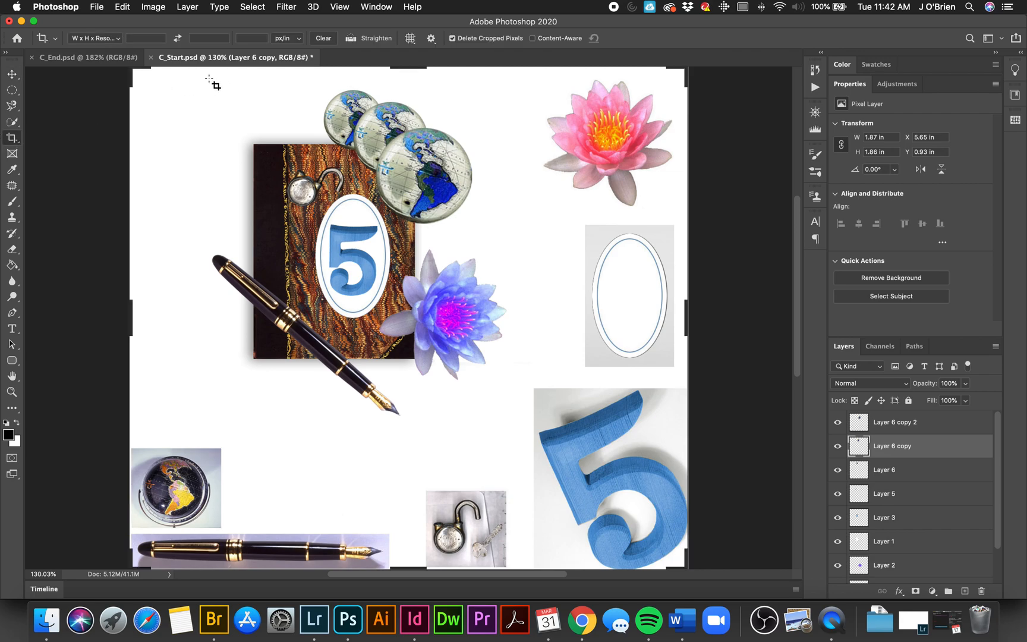
pyautogui.moveTo(193, 75); pyautogui.dragTo(513, 422)
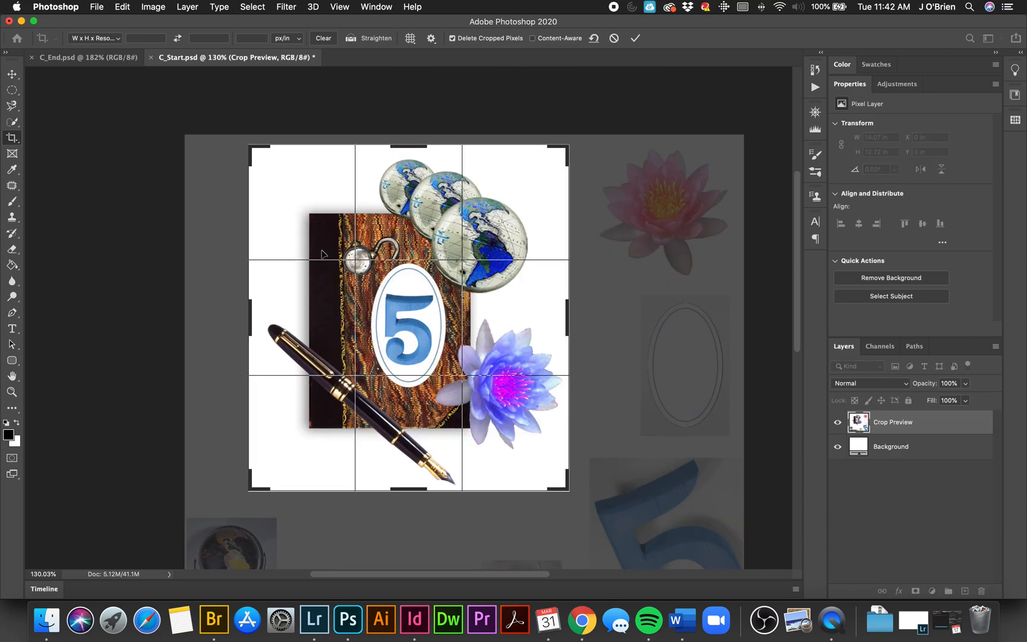
pyautogui.click(255, 310)
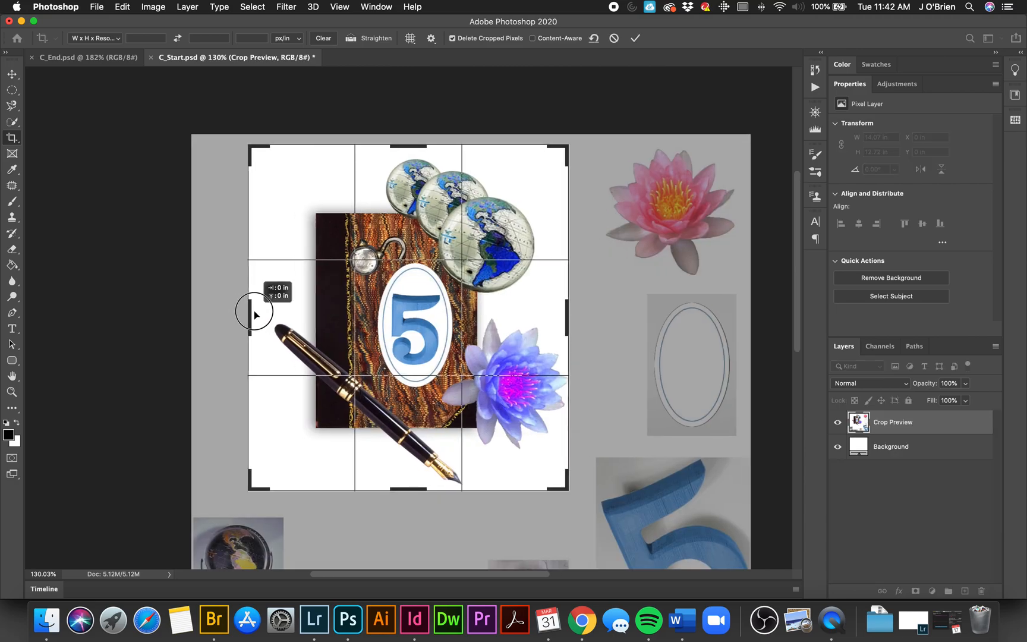
pyautogui.moveTo(254, 310); pyautogui.dragTo(253, 311)
pyautogui.click(410, 146)
pyautogui.moveTo(409, 146); pyautogui.dragTo(410, 149)
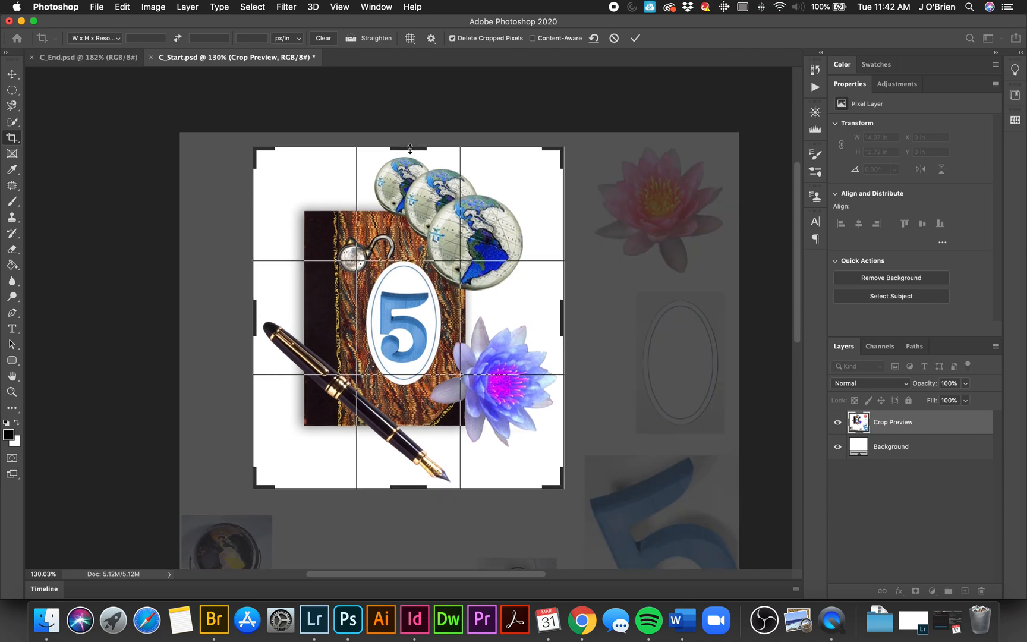
pyautogui.press('Return')
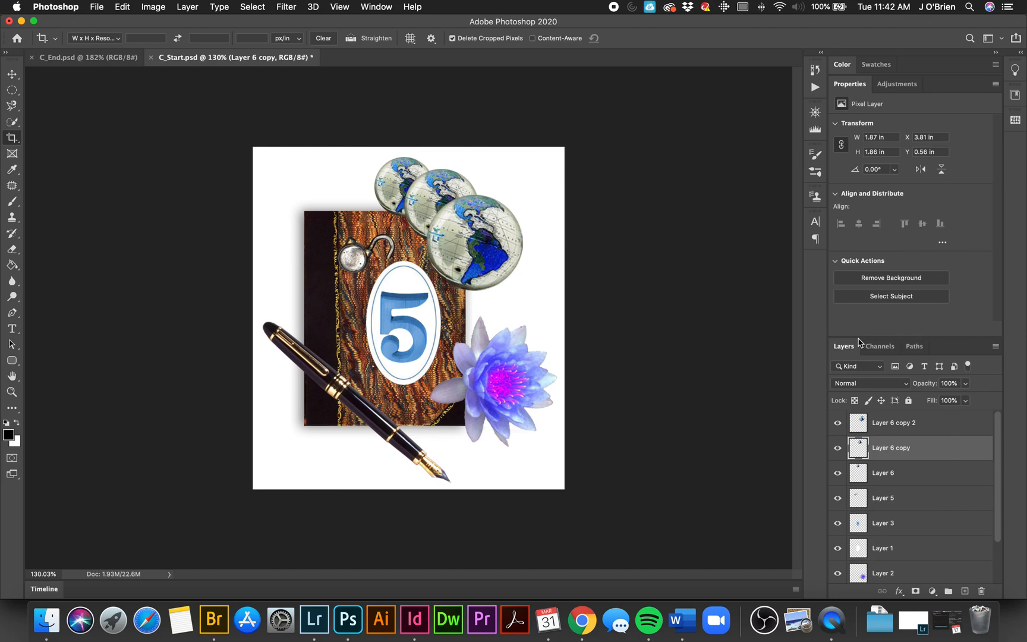
# Step: Enlarge the layer list to show the whole stack and flatten the image into a single Background layer
pyautogui.moveTo(859, 337); pyautogui.dragTo(863, 248)
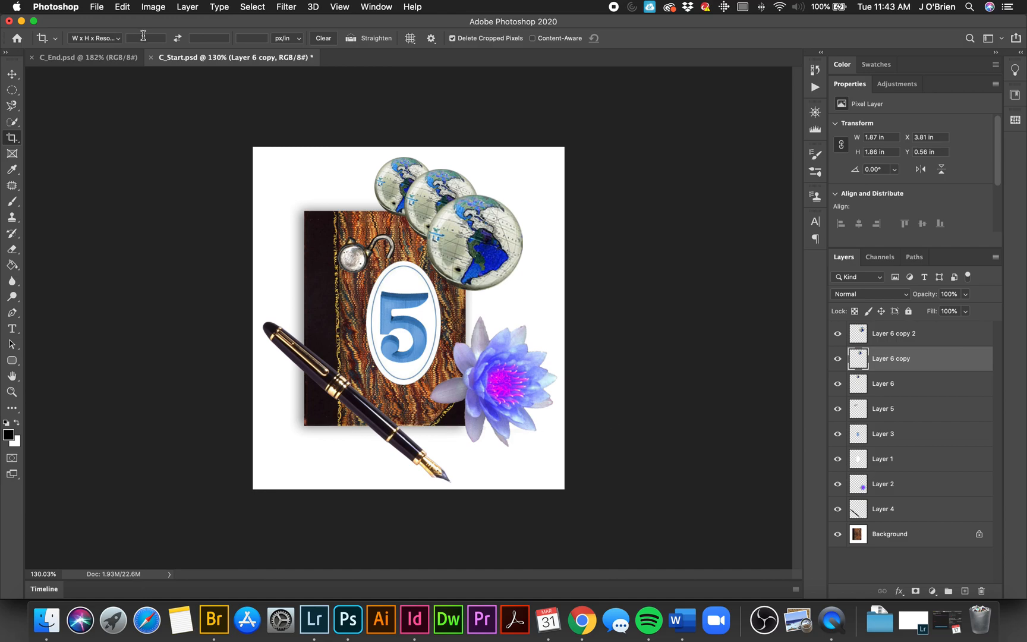
pyautogui.click(188, 8)
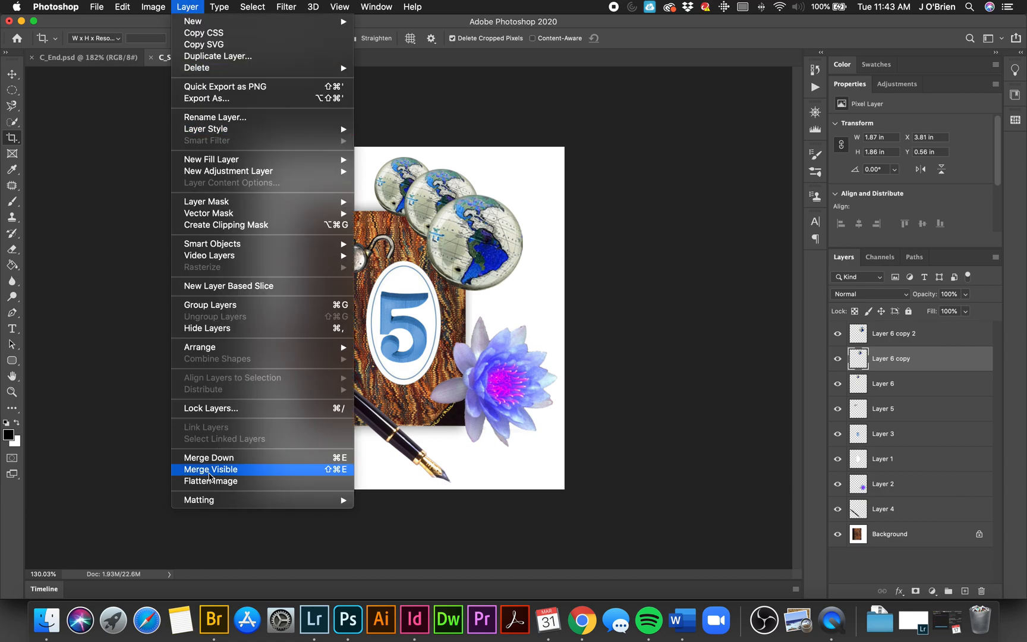
pyautogui.click(211, 481)
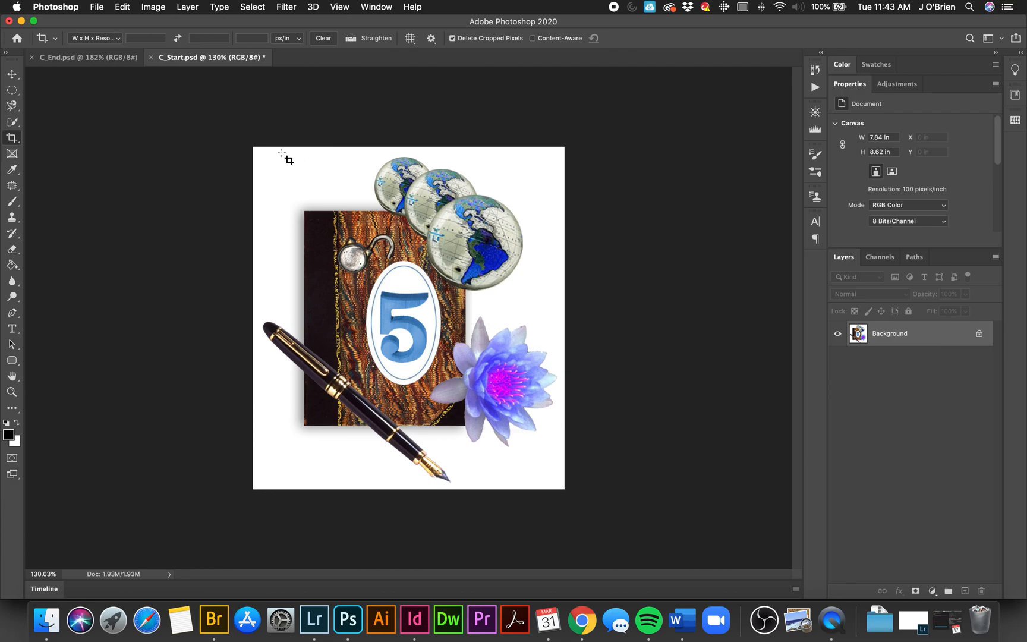
# Step: Compare the flattened collage with C_End.psd and return to C_Start.psd
pyautogui.click(81, 59)
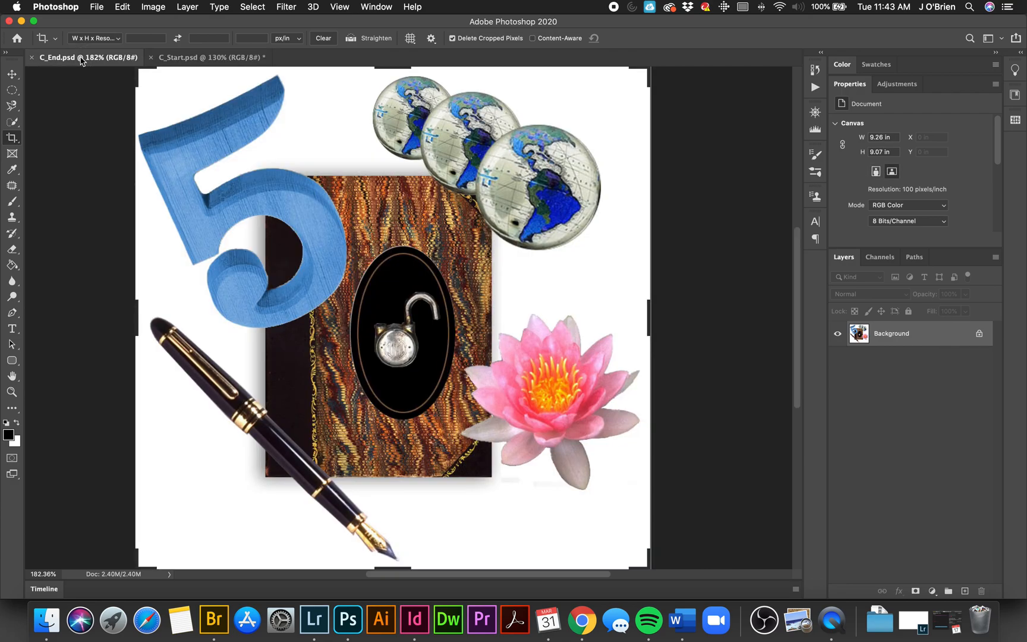
pyautogui.click(184, 60)
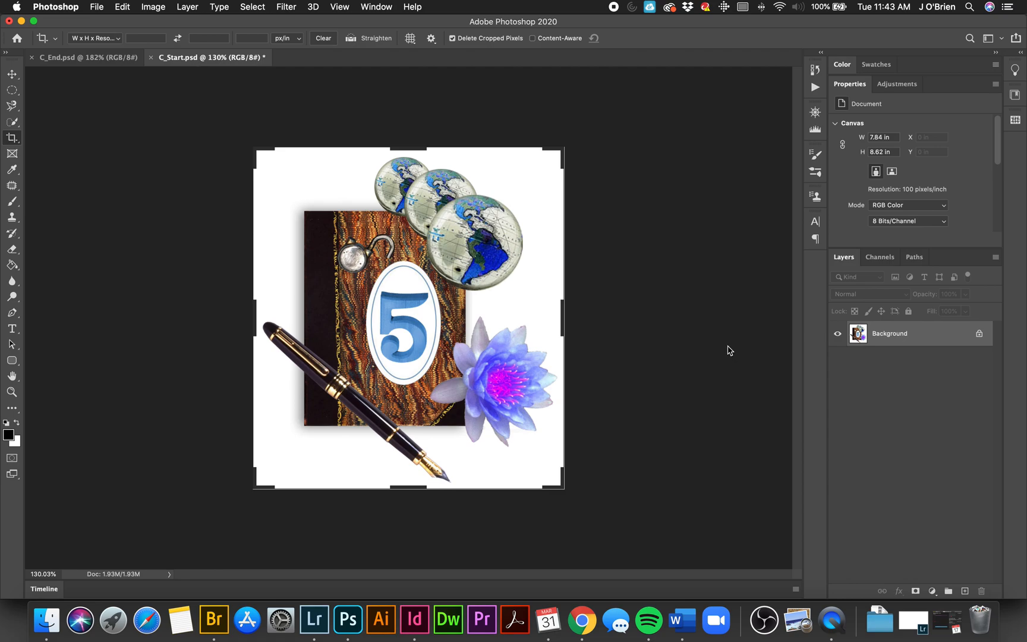